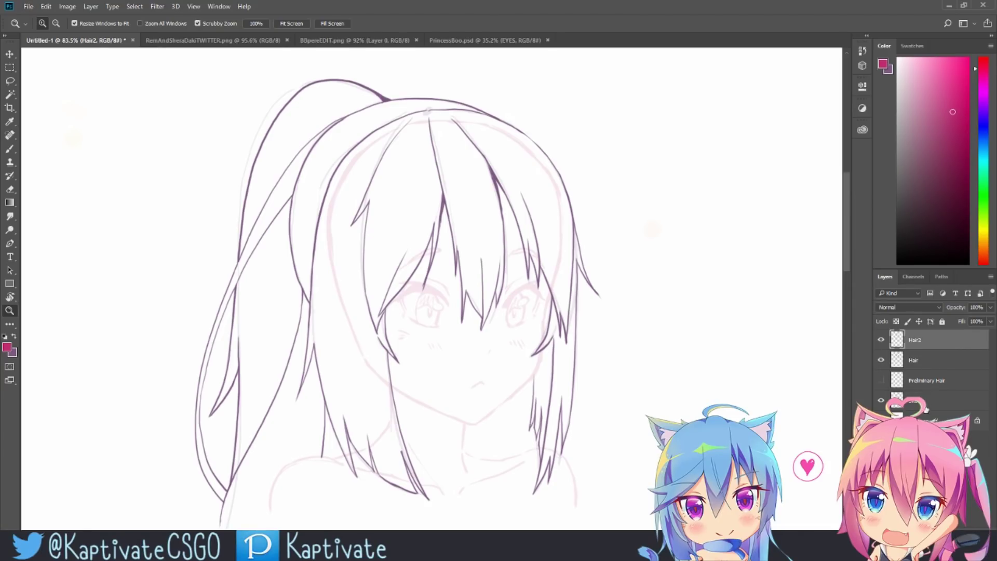
# Set the Sketch layer's opacity to 70% and erase the head and shoulder lines that overlap the hair
pyautogui.click(927, 400)
pyautogui.moveTo(990, 307)
pyautogui.mouseDown()
pyautogui.moveTo(978, 333)
pyautogui.moveTo(974, 324)
pyautogui.mouseUp()
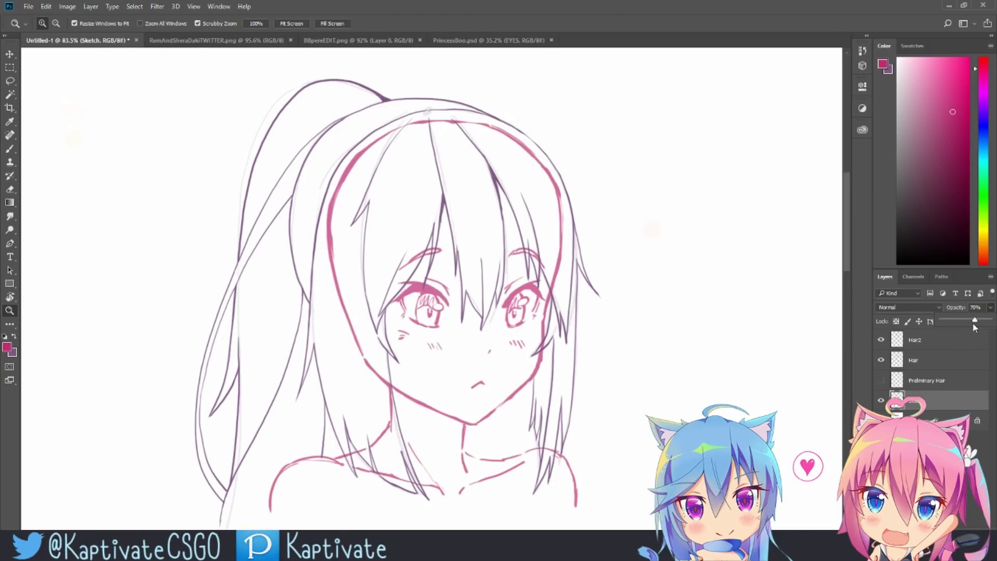
pyautogui.moveTo(562, 291); pyautogui.dragTo(564, 216)
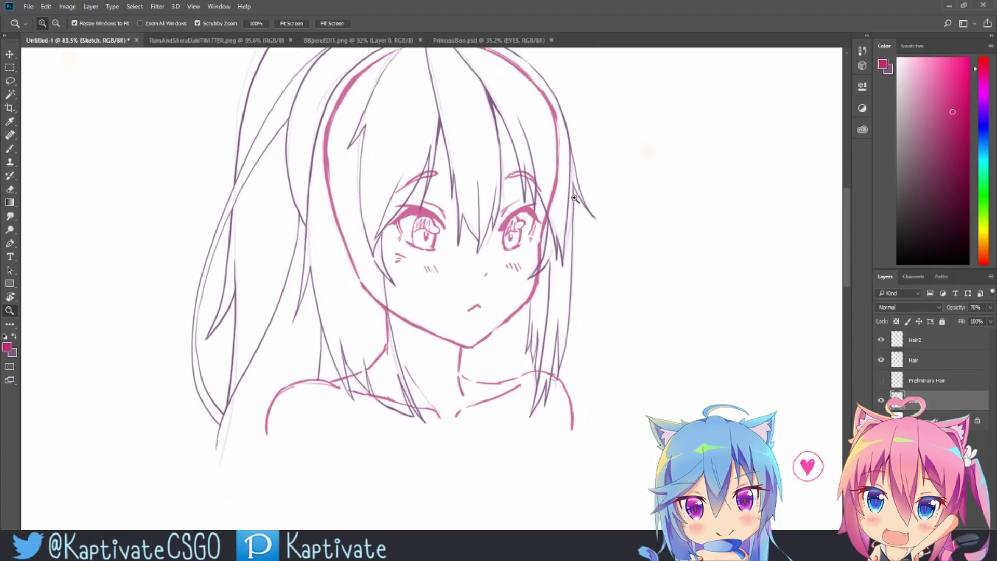
pyautogui.press('e')
pyautogui.moveTo(345, 374)
pyautogui.mouseDown()
pyautogui.moveTo(358, 375)
pyautogui.moveTo(383, 350)
pyautogui.moveTo(382, 304)
pyautogui.moveTo(384, 312)
pyautogui.mouseUp()
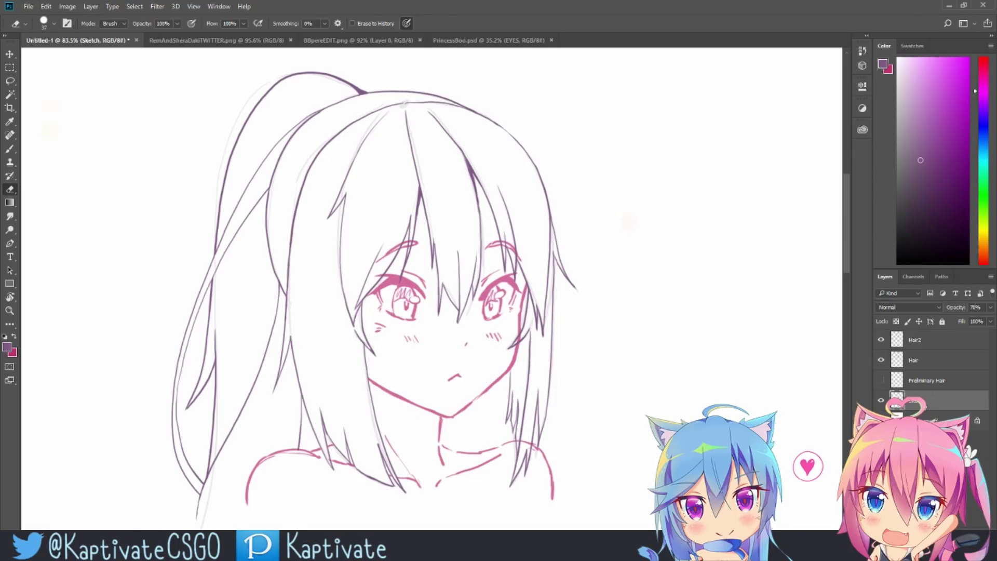
# Create a new layer named Color and move it beneath the Sketch layer
pyautogui.hotkey('ctrl', 'shift', 'n')
pyautogui.write('Color')
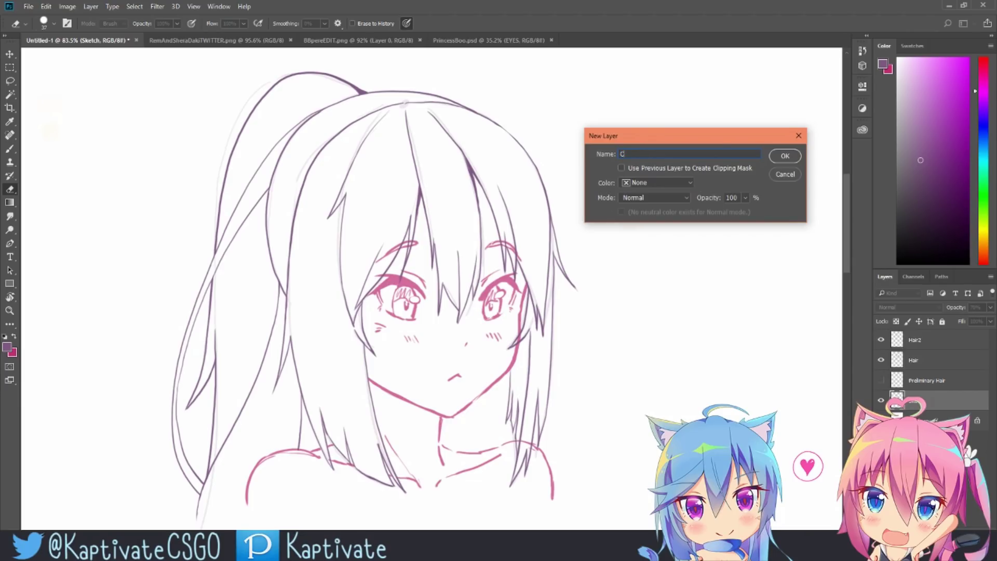
pyautogui.press('Return')
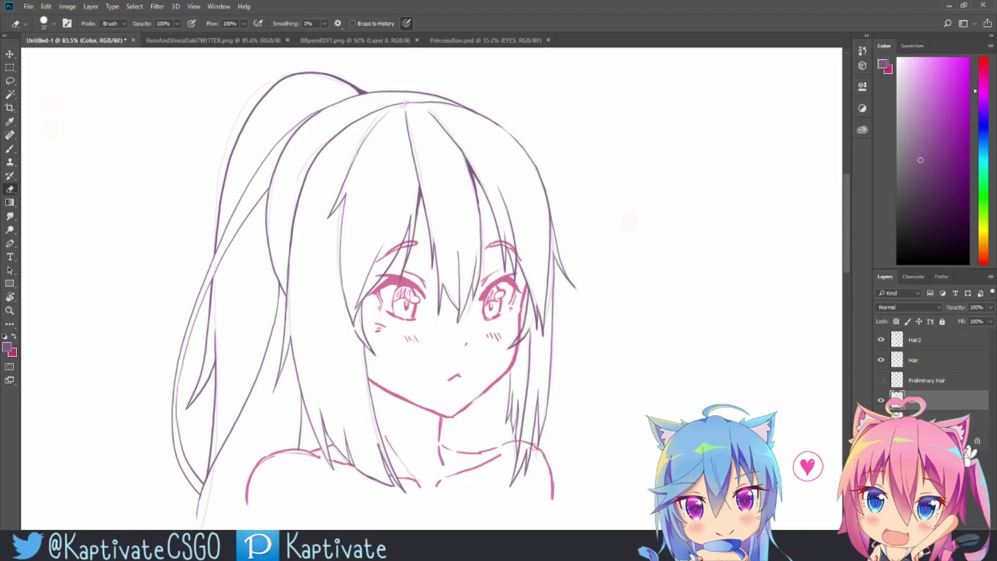
pyautogui.hotkey('ctrl', '[')
pyautogui.hotkey('alt', '[')
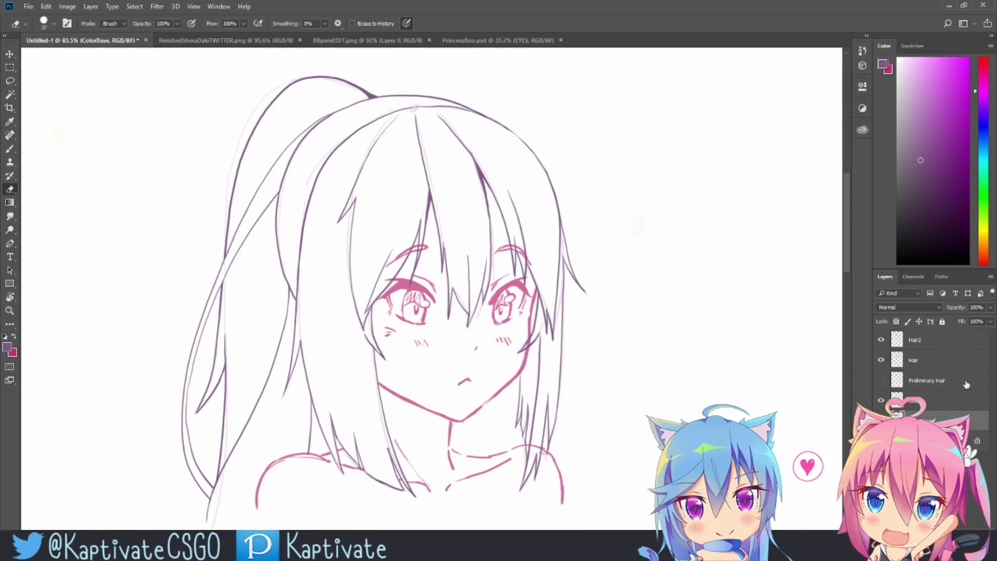
# Restore the Sketch and Hair layers to 100% opacity
pyautogui.click(932, 403)
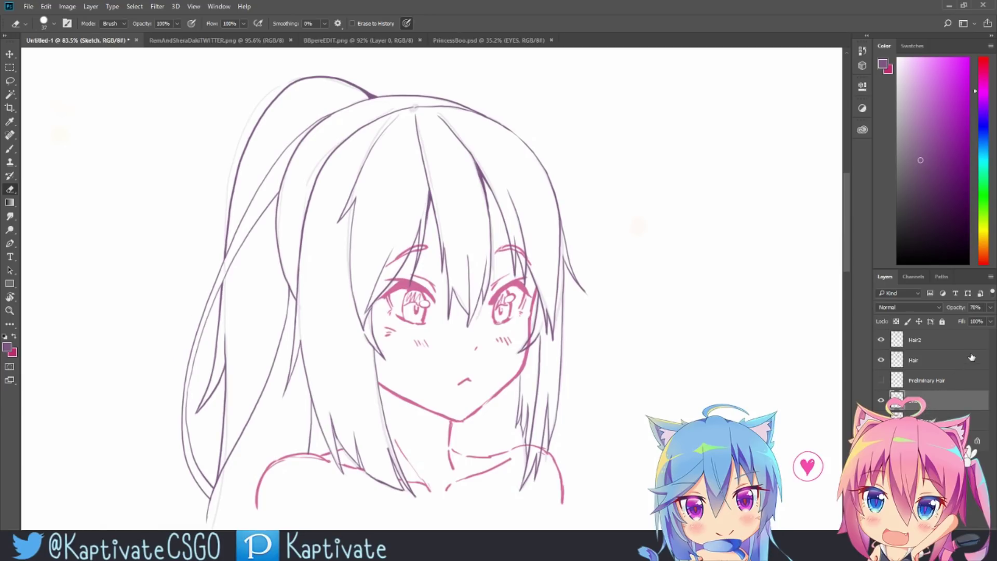
pyautogui.moveTo(991, 306)
pyautogui.mouseDown()
pyautogui.moveTo(975, 327)
pyautogui.moveTo(985, 330)
pyautogui.mouseUp()
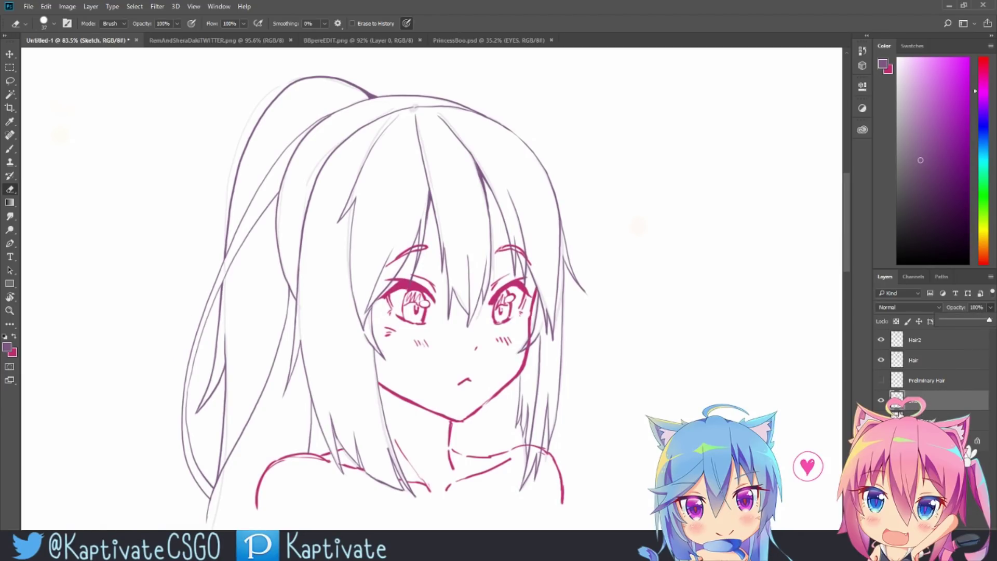
pyautogui.click(938, 385)
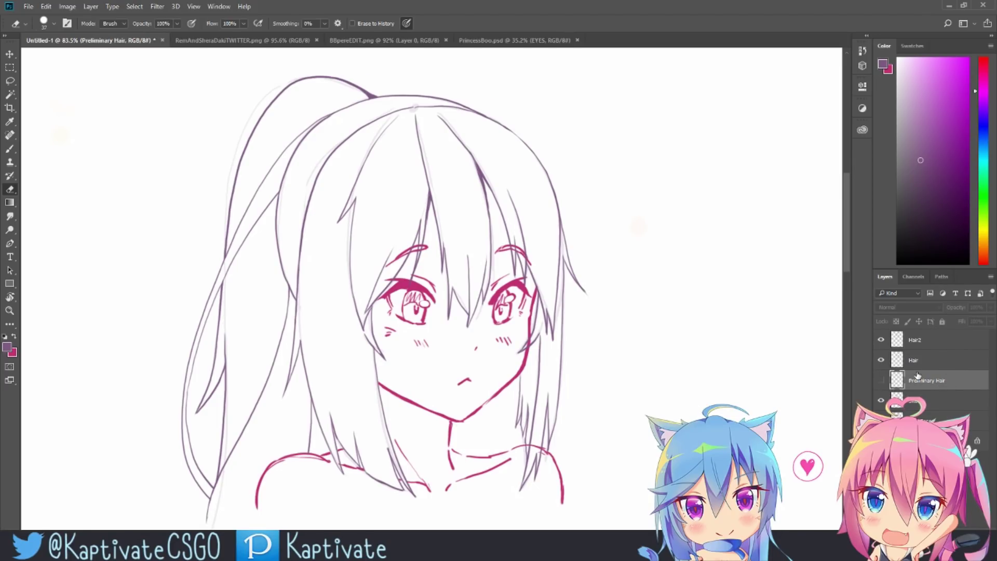
pyautogui.click(931, 363)
pyautogui.moveTo(991, 307)
pyautogui.mouseDown()
pyautogui.moveTo(969, 325)
pyautogui.moveTo(987, 325)
pyautogui.mouseUp()
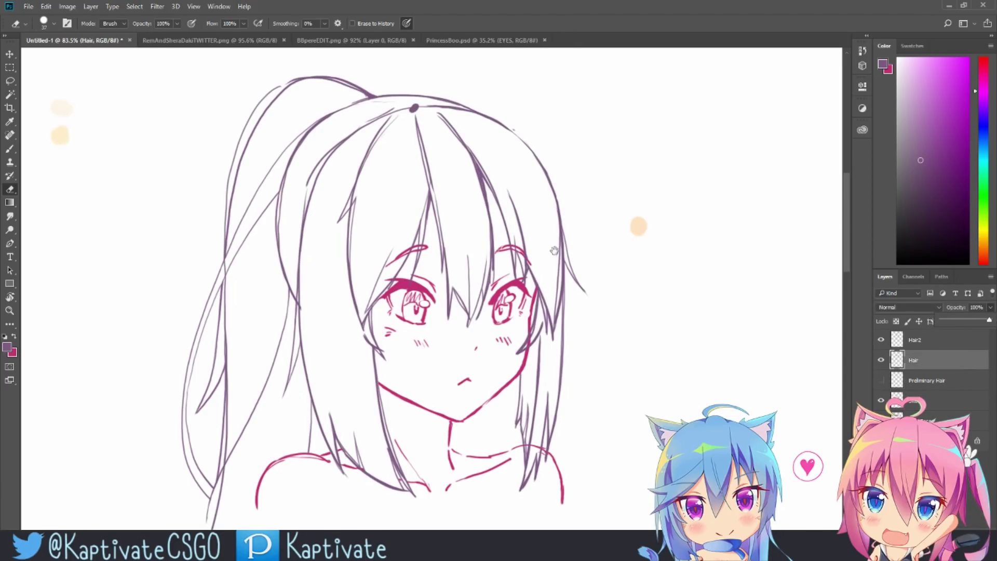
# Sample the light peach skin swatch beside the face as the brush color
pyautogui.press('z')
pyautogui.scroll(-2, 620, 257)
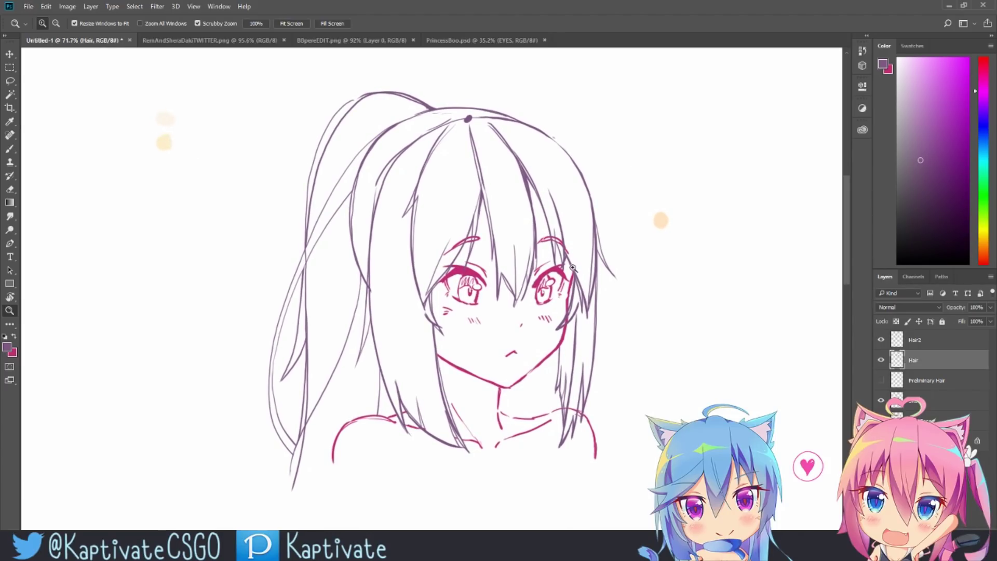
pyautogui.moveTo(660, 222); pyautogui.dragTo(628, 266)
pyautogui.scroll(3, 561, 207)
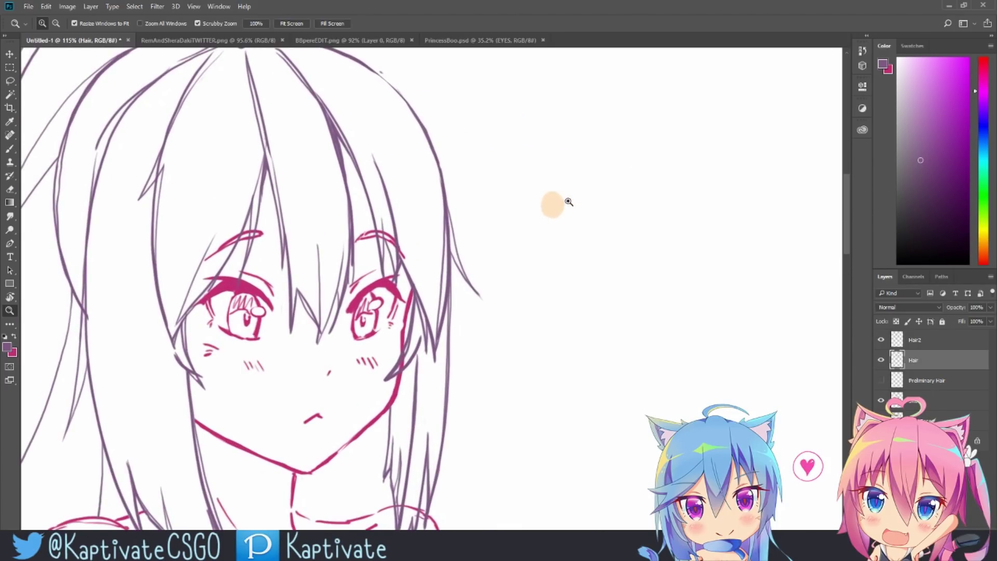
pyautogui.scroll(2, 575, 312)
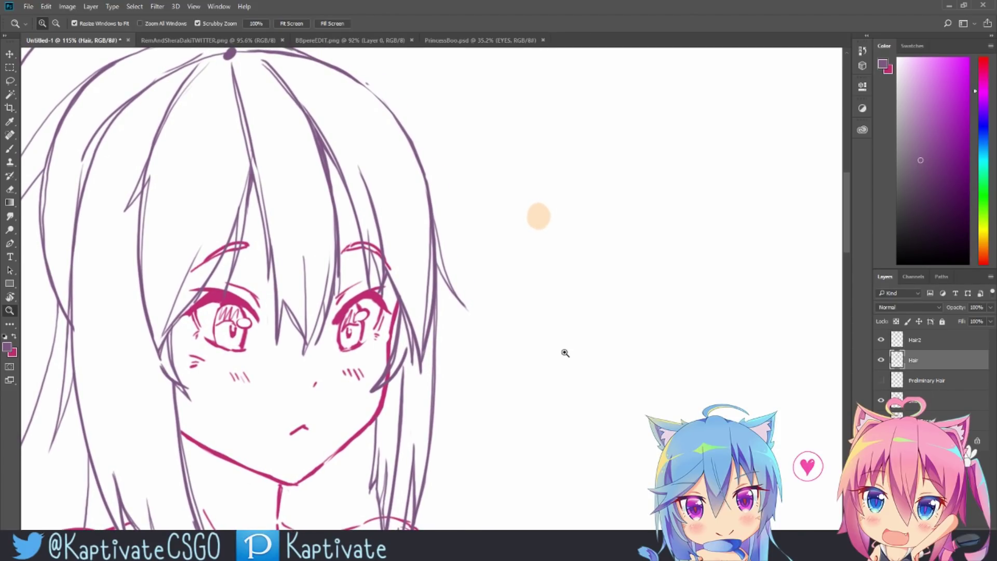
pyautogui.press('b')
pyautogui.keyDown('alt'); pyautogui.click(544, 208); pyautogui.keyUp('alt')
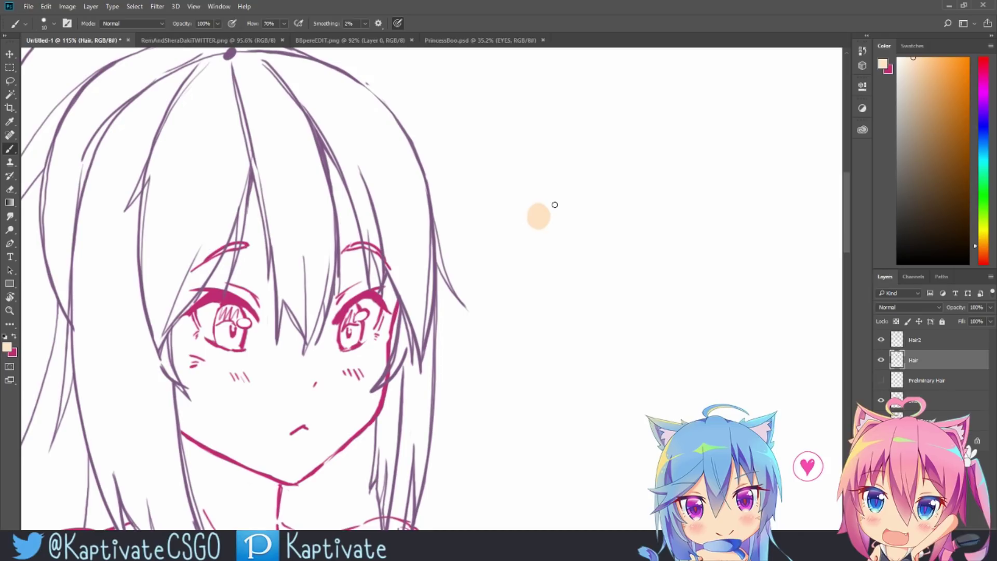
# Hide the Hair layer and paint a light peach swatch beside the hair on the Hair2 layer
pyautogui.hotkey('alt', 'space')
pyautogui.press('Escape')
pyautogui.click(881, 362)
pyautogui.moveTo(550, 289); pyautogui.dragTo(519, 415)
pyautogui.click(935, 340)
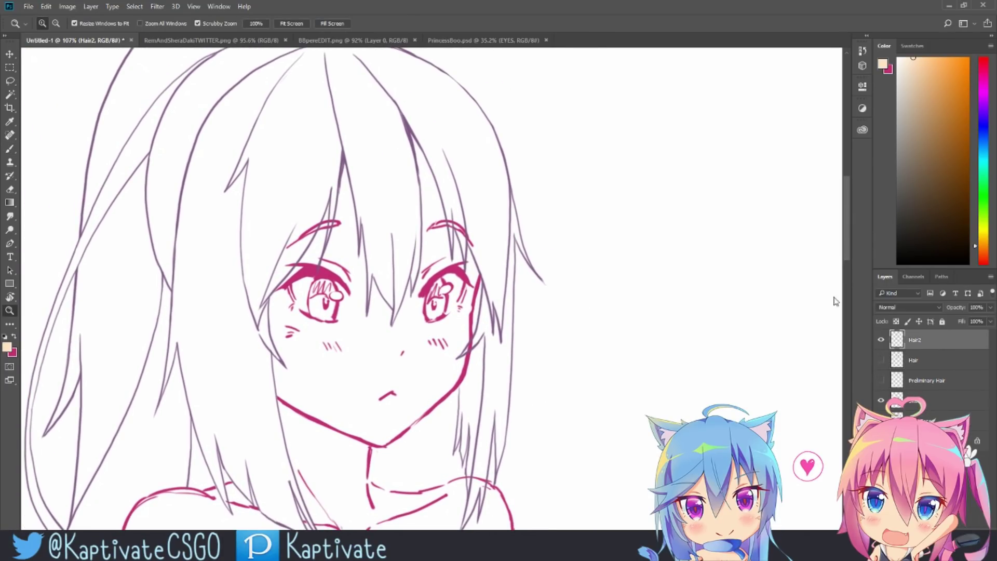
pyautogui.moveTo(584, 312); pyautogui.dragTo(603, 327)
pyautogui.press('b')
pyautogui.moveTo(594, 207)
pyautogui.mouseDown()
pyautogui.moveTo(602, 198)
pyautogui.moveTo(599, 213)
pyautogui.moveTo(599, 199)
pyautogui.mouseUp()
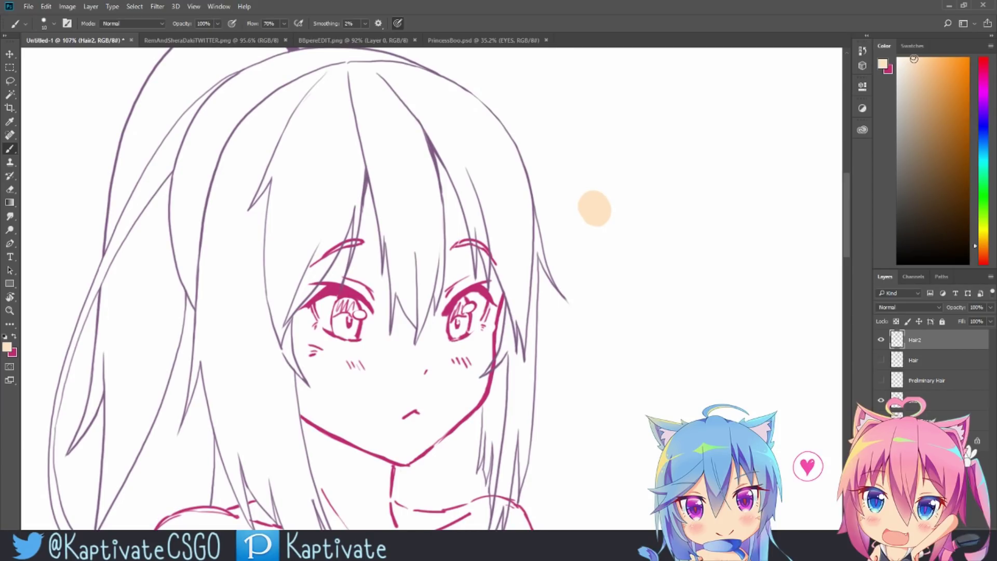
# Paint a darker shade of the same hue below the peach swatch and cross it out in magenta
pyautogui.moveTo(915, 57); pyautogui.dragTo(913, 86)
pyautogui.click(595, 260)
pyautogui.hotkey('ctrl', 'z')
pyautogui.click(593, 259)
pyautogui.press('x')
pyautogui.moveTo(612, 242); pyautogui.dragTo(577, 289)
pyautogui.moveTo(572, 246); pyautogui.dragTo(625, 284)
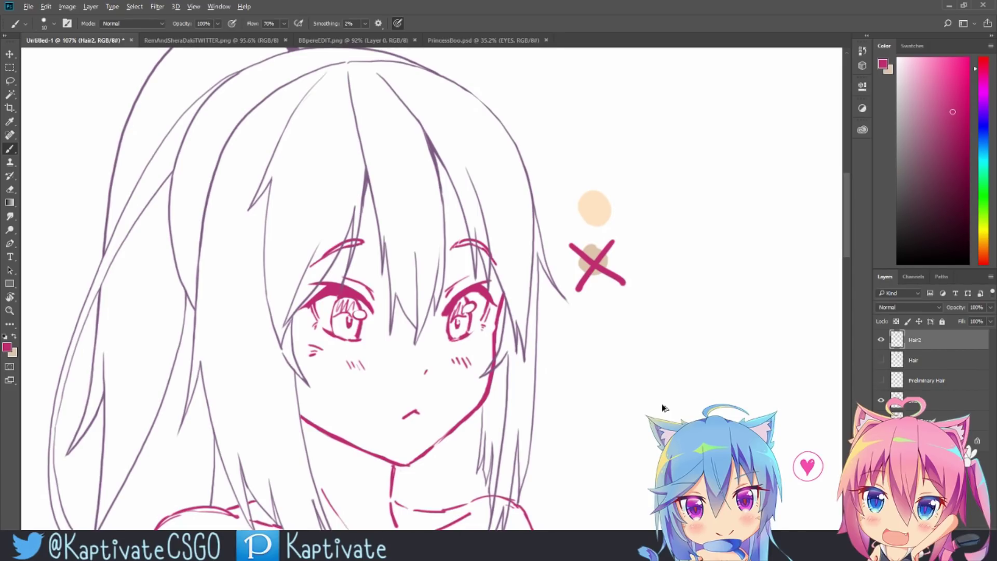
# Undo the magenta cross and the greyish swatch beneath it
pyautogui.hotkey('ctrl', 'z')
pyautogui.hotkey('ctrl', 'z')
pyautogui.hotkey('ctrl', 'z')
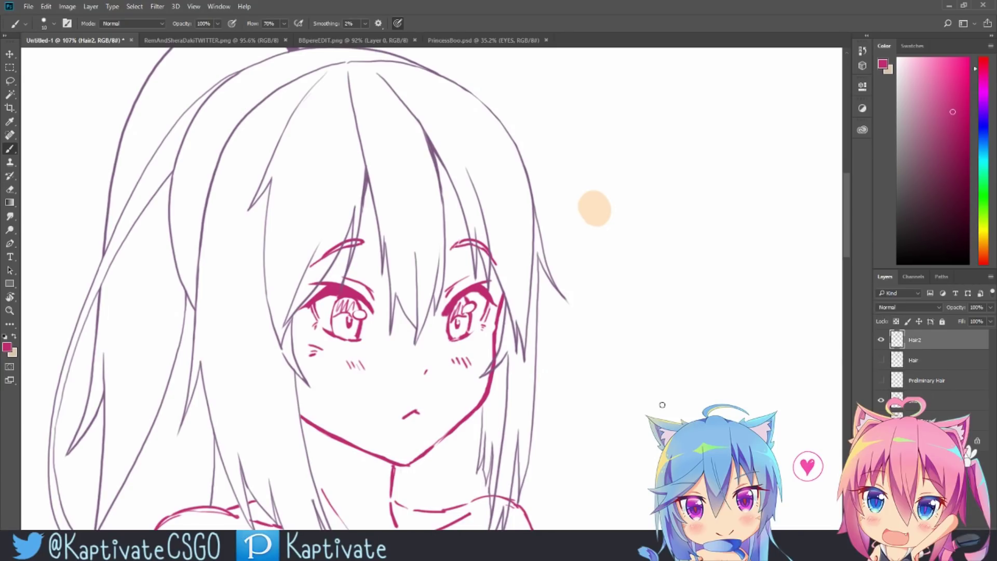
# Sample the peach swatch, shift it to a redder, darker and more saturated orange, and paint a second swatch below it
pyautogui.press('x')
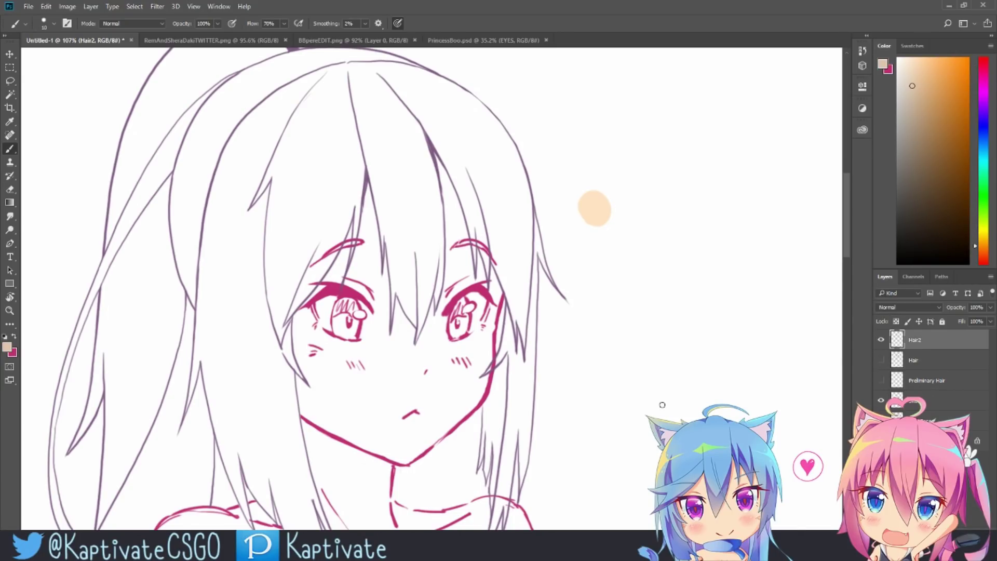
pyautogui.keyDown('alt'); pyautogui.click(595, 207); pyautogui.keyUp('alt')
pyautogui.click(987, 248)
pyautogui.moveTo(987, 249); pyautogui.dragTo(987, 252)
pyautogui.click(913, 61)
pyautogui.moveTo(913, 61); pyautogui.dragTo(919, 69)
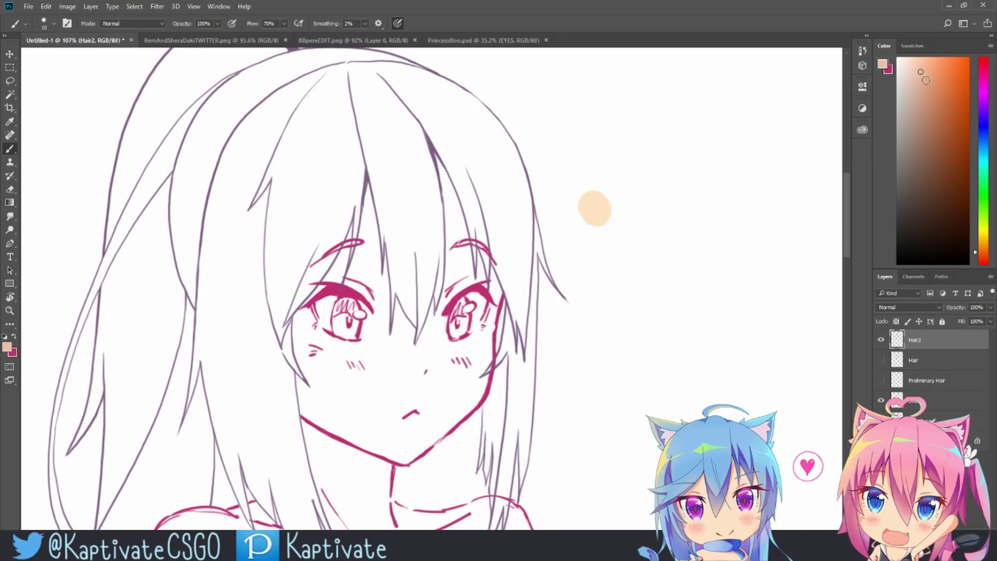
pyautogui.click(594, 249)
pyautogui.moveTo(588, 253)
pyautogui.mouseDown()
pyautogui.moveTo(597, 273)
pyautogui.moveTo(583, 260)
pyautogui.moveTo(599, 249)
pyautogui.moveTo(592, 272)
pyautogui.moveTo(598, 260)
pyautogui.mouseUp()
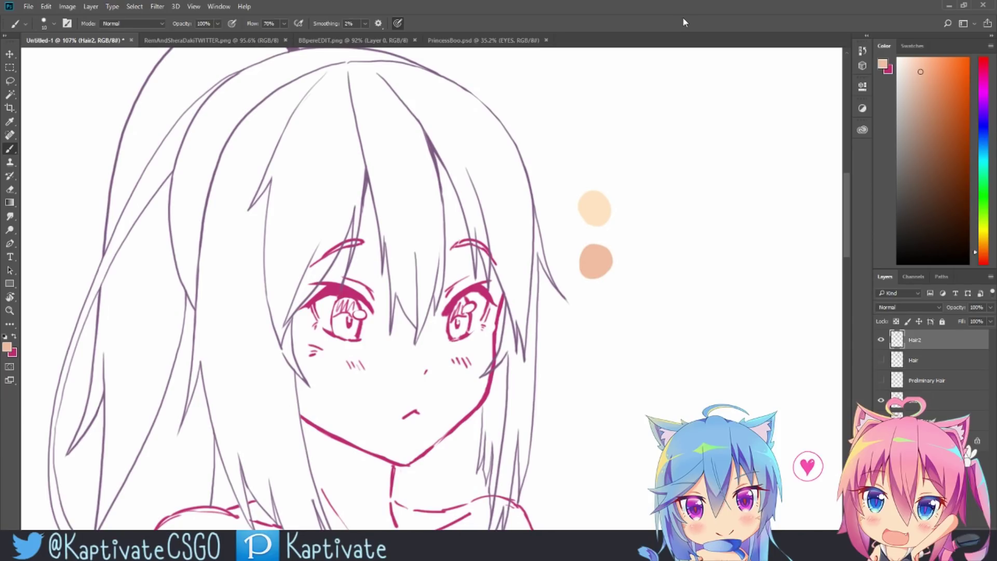
# Sample the second swatch, shift it toward red and darken it, and paint a third swatch below
pyautogui.scroll(-1, 630, 232)
pyautogui.keyDown('alt'); pyautogui.click(574, 240); pyautogui.keyUp('alt')
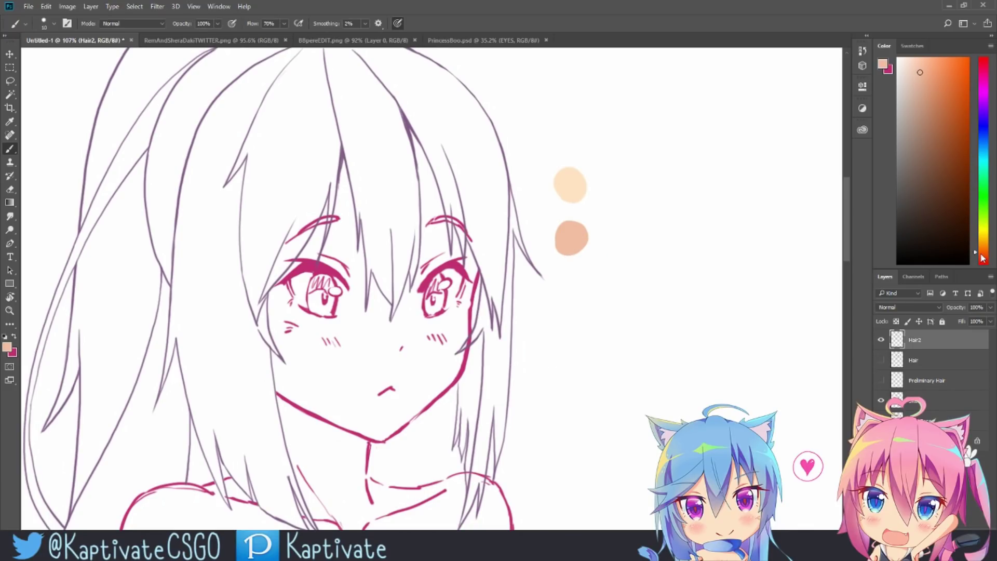
pyautogui.moveTo(988, 258); pyautogui.dragTo(986, 263)
pyautogui.moveTo(920, 75); pyautogui.dragTo(925, 85)
pyautogui.moveTo(573, 280)
pyautogui.mouseDown()
pyautogui.moveTo(557, 291)
pyautogui.moveTo(577, 301)
pyautogui.moveTo(559, 282)
pyautogui.moveTo(570, 292)
pyautogui.mouseUp()
# Darken the current red to a muted reddish brown and paint it as a fourth swatch below the others
pyautogui.press('z')
pyautogui.moveTo(648, 334); pyautogui.dragTo(632, 349)
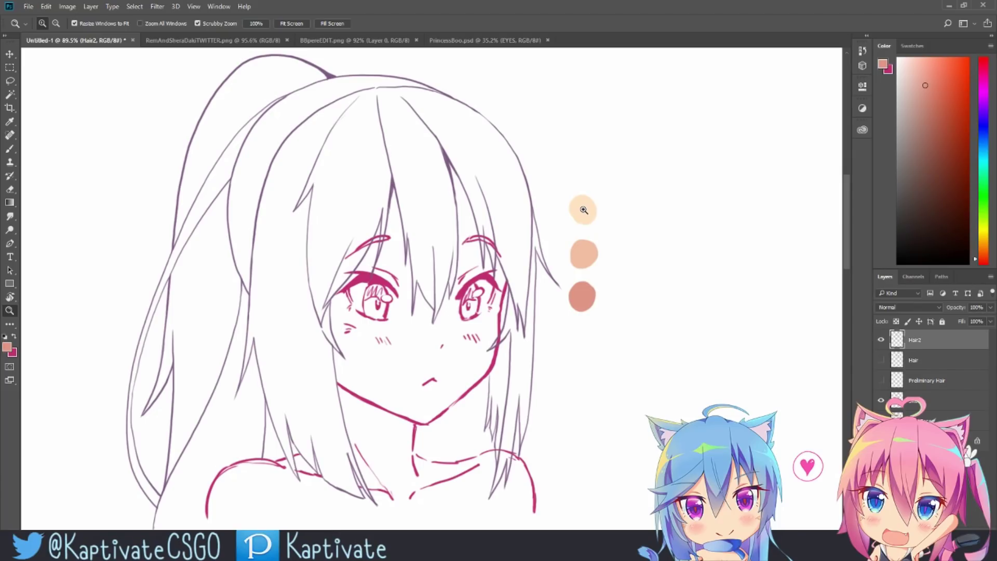
pyautogui.press('b')
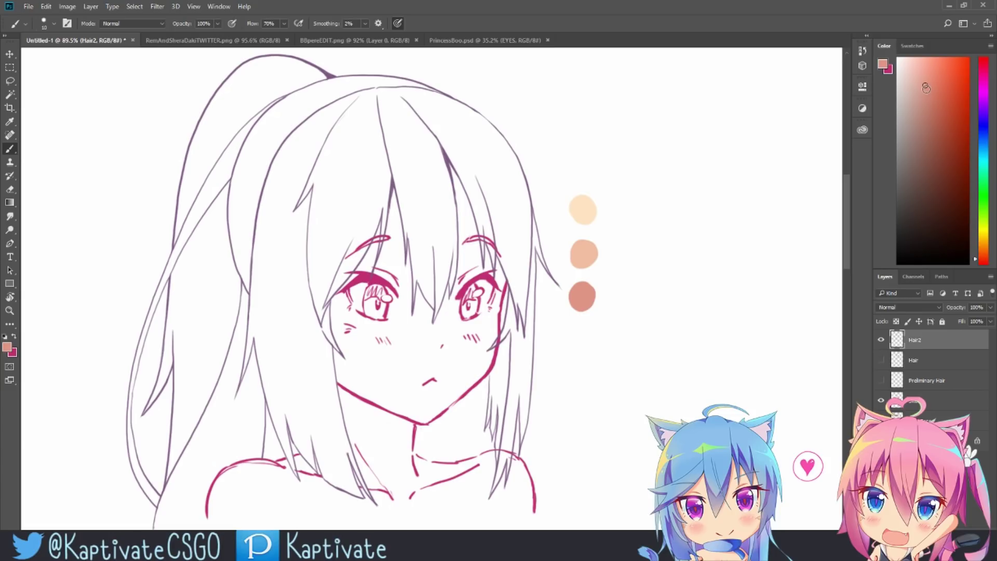
pyautogui.click(924, 120)
pyautogui.moveTo(577, 334)
pyautogui.mouseDown()
pyautogui.moveTo(592, 343)
pyautogui.moveTo(579, 344)
pyautogui.mouseUp()
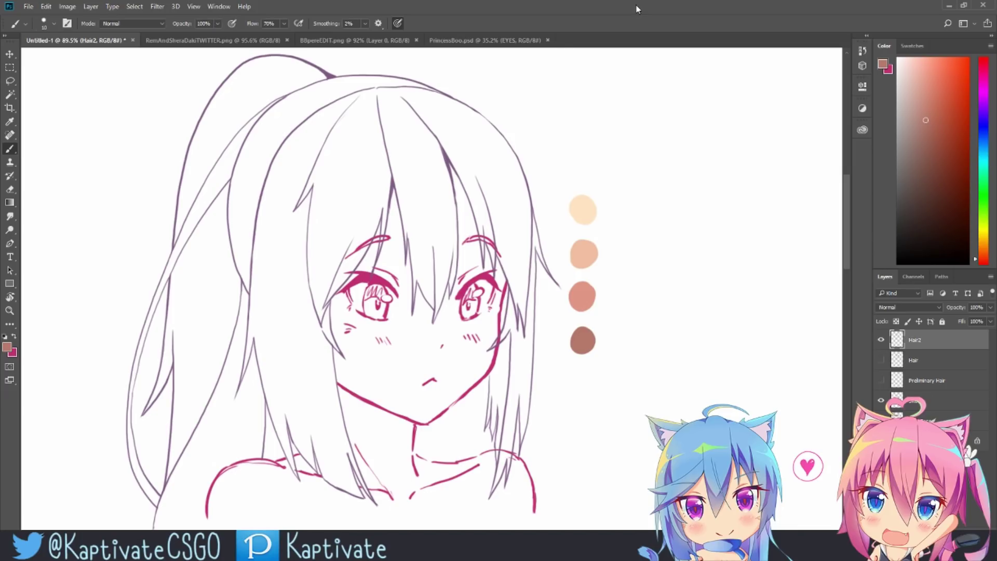
# Sample the top peach swatch, shift it to a lighter, yellower cream, and paint a highlight swatch beside it
pyautogui.moveTo(587, 324); pyautogui.dragTo(594, 315)
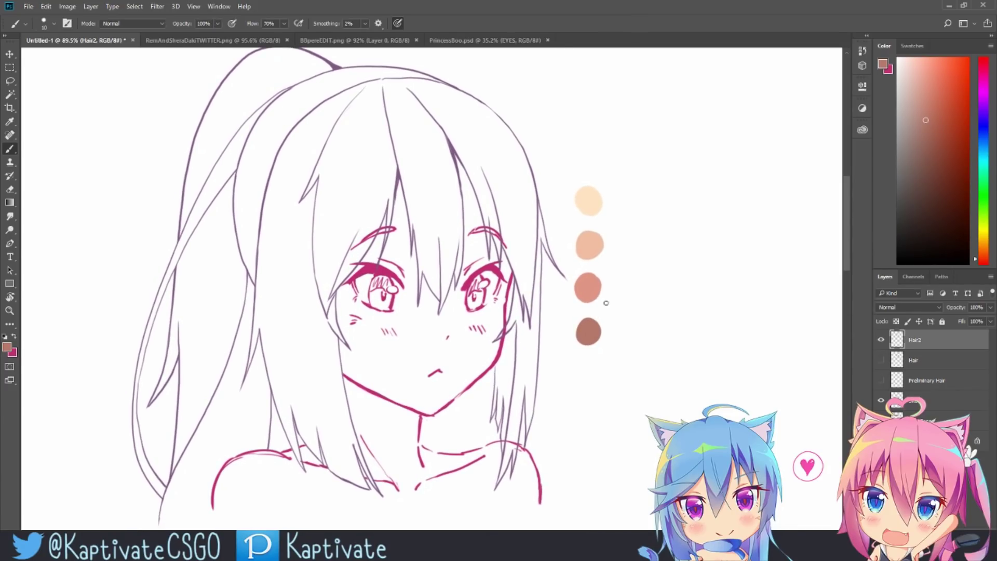
pyautogui.keyDown('alt'); pyautogui.click(596, 193); pyautogui.keyUp('alt')
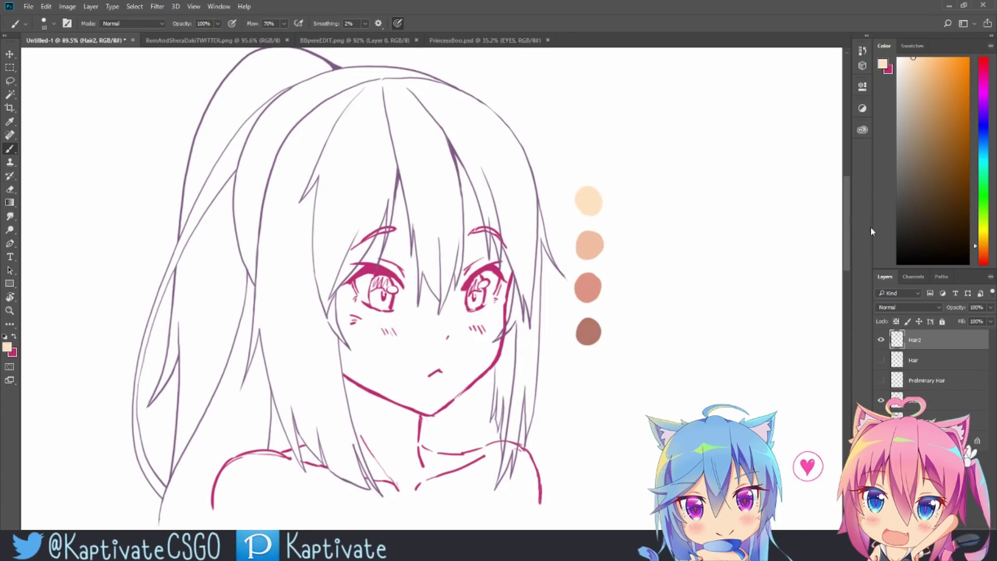
pyautogui.keyDown('alt'); pyautogui.click(594, 197); pyautogui.keyUp('alt')
pyautogui.click(987, 241)
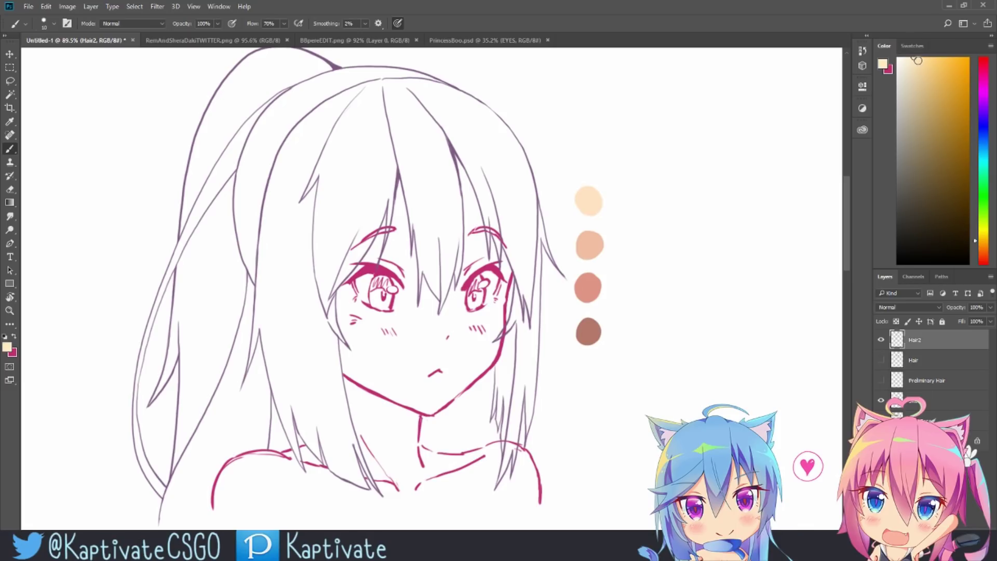
pyautogui.click(909, 56)
pyautogui.moveTo(630, 196); pyautogui.dragTo(642, 201)
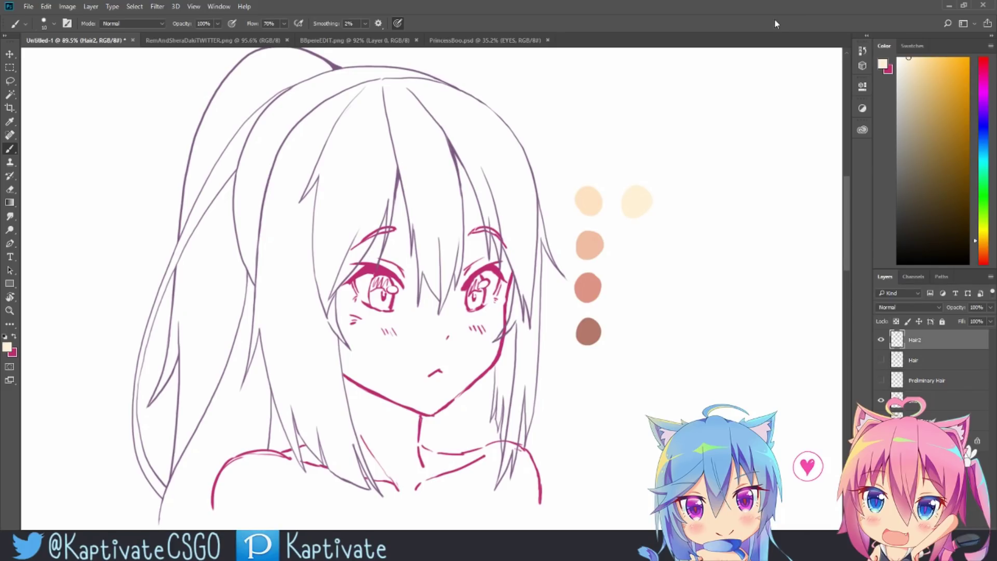
# Show the Hair layer and sample the pale yellow swatch on the blank canvas beside the ponytail
pyautogui.moveTo(690, 252)
pyautogui.mouseDown()
pyautogui.moveTo(614, 271)
pyautogui.moveTo(631, 265)
pyautogui.mouseUp()
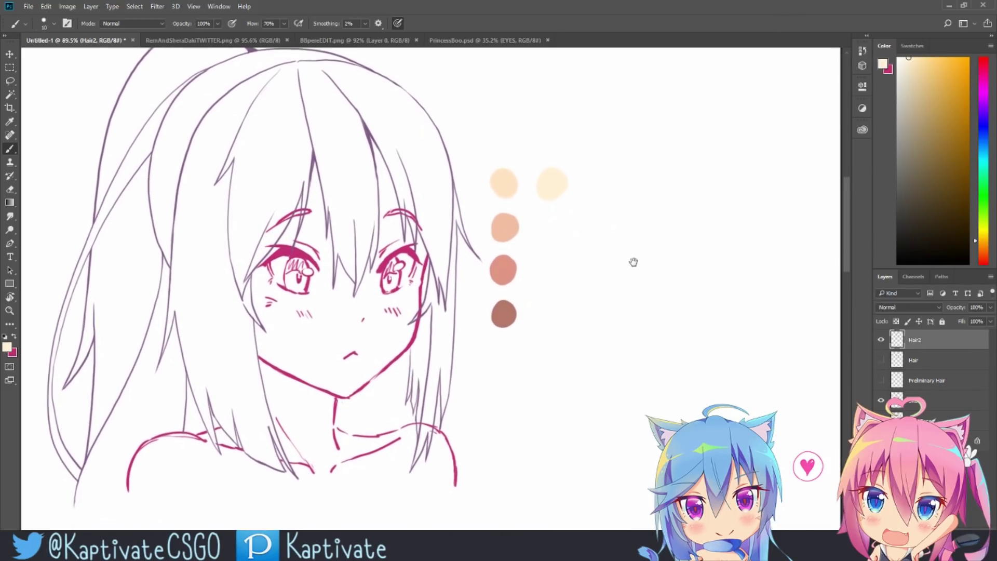
pyautogui.press('z')
pyautogui.moveTo(668, 238)
pyautogui.mouseDown()
pyautogui.moveTo(439, 460)
pyautogui.moveTo(472, 456)
pyautogui.mouseUp()
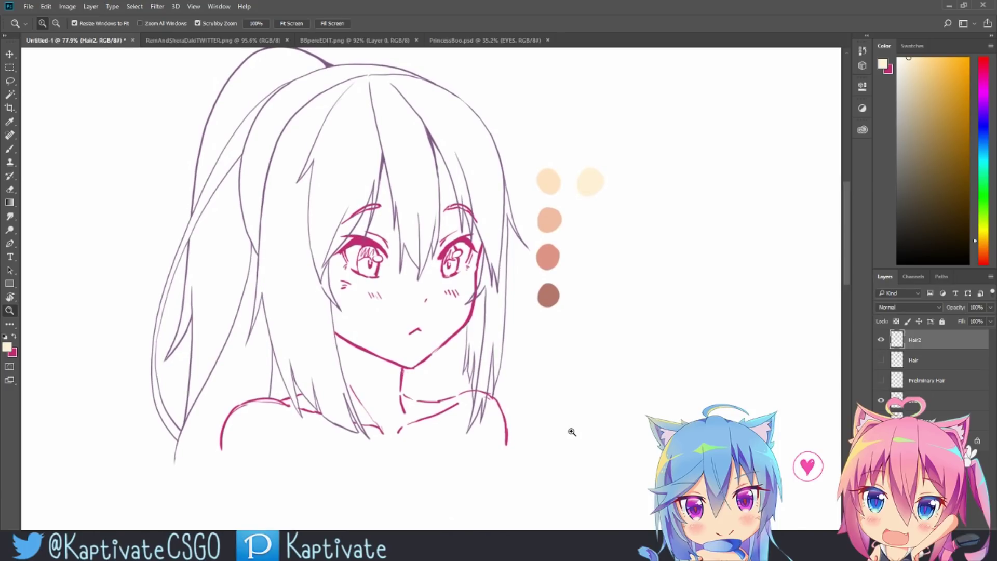
pyautogui.moveTo(539, 332)
pyautogui.mouseDown()
pyautogui.moveTo(601, 372)
pyautogui.moveTo(579, 363)
pyautogui.moveTo(650, 379)
pyautogui.moveTo(535, 369)
pyautogui.mouseUp()
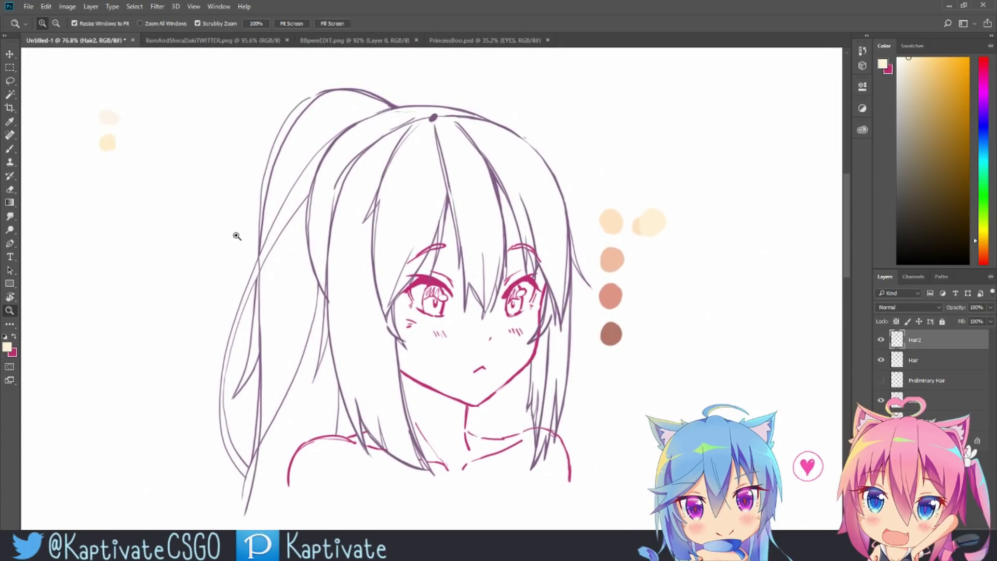
pyautogui.moveTo(246, 234); pyautogui.dragTo(412, 248)
pyautogui.moveTo(291, 134); pyautogui.dragTo(325, 129)
pyautogui.press('x')
pyautogui.press('b')
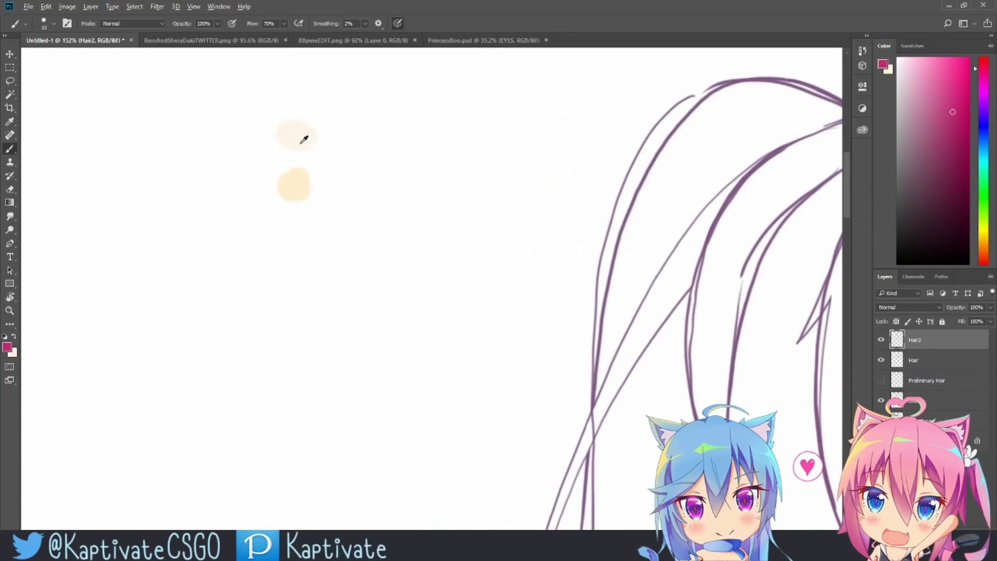
pyautogui.keyDown('alt'); pyautogui.click(292, 179); pyautogui.keyUp('alt')
# Paint a pale yellow swatch on the Hair2 layer next to the two older hair color swatches
pyautogui.moveTo(292, 179)
pyautogui.mouseDown()
pyautogui.moveTo(307, 258)
pyautogui.moveTo(694, 296)
pyautogui.mouseUp()
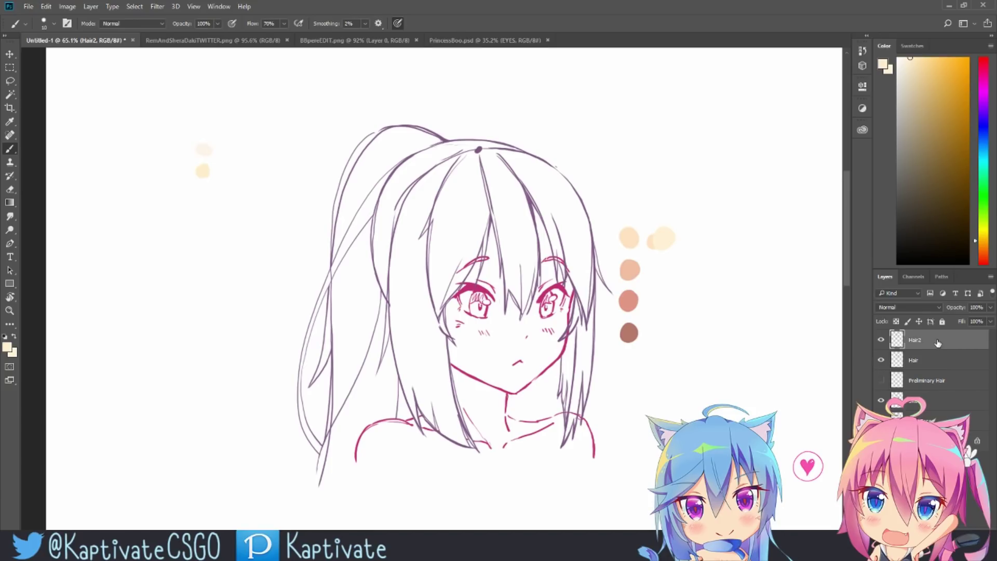
pyautogui.click(238, 151)
pyautogui.press('z')
pyautogui.click(252, 137)
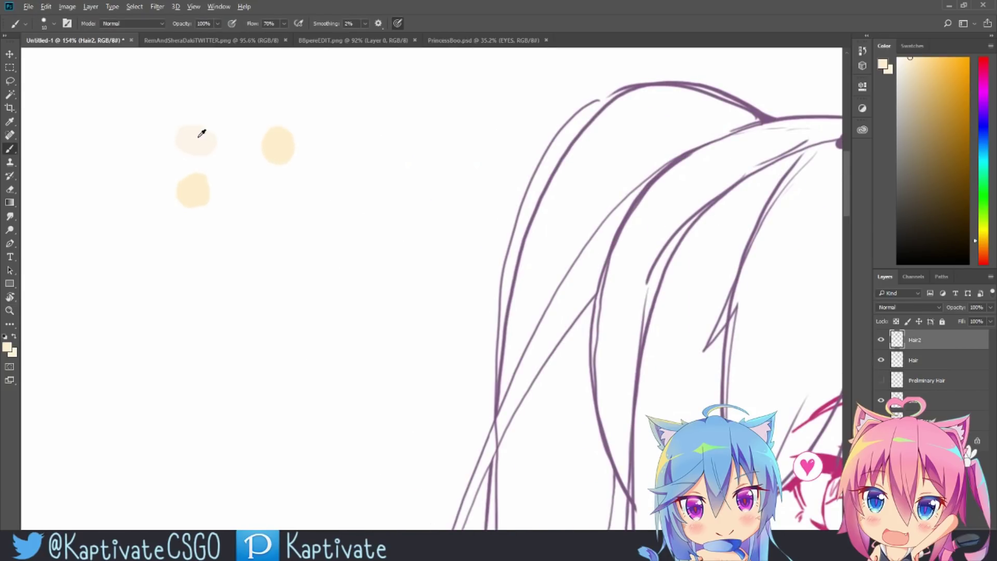
# Paint a very pale cream swatch above the new pale yellow one on the Hair2 layer and hide the Hair layer
pyautogui.press('b')
pyautogui.click(270, 101)
pyautogui.scroll(-3, 281, 265)
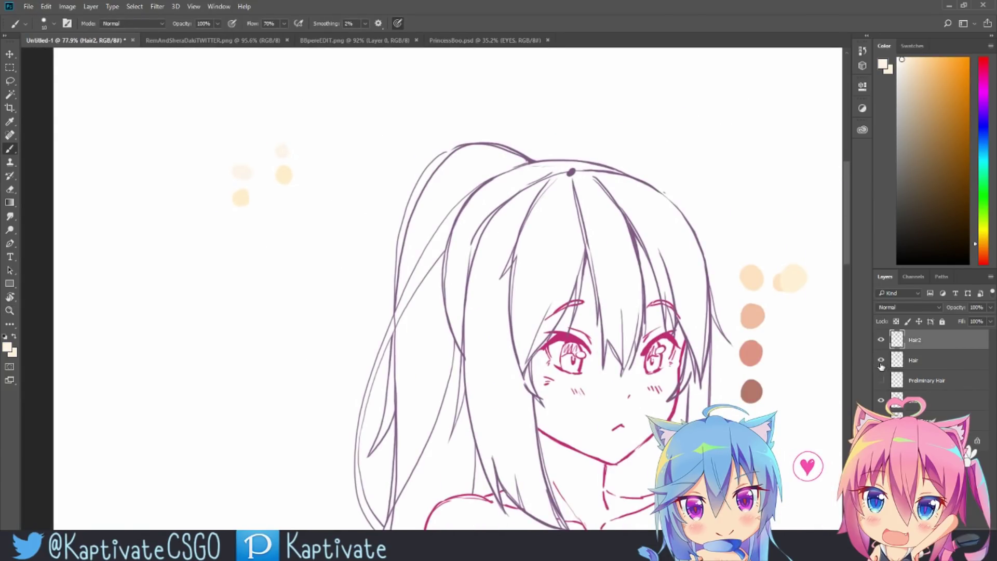
pyautogui.moveTo(754, 348); pyautogui.dragTo(541, 284)
pyautogui.press('z')
pyautogui.press('b')
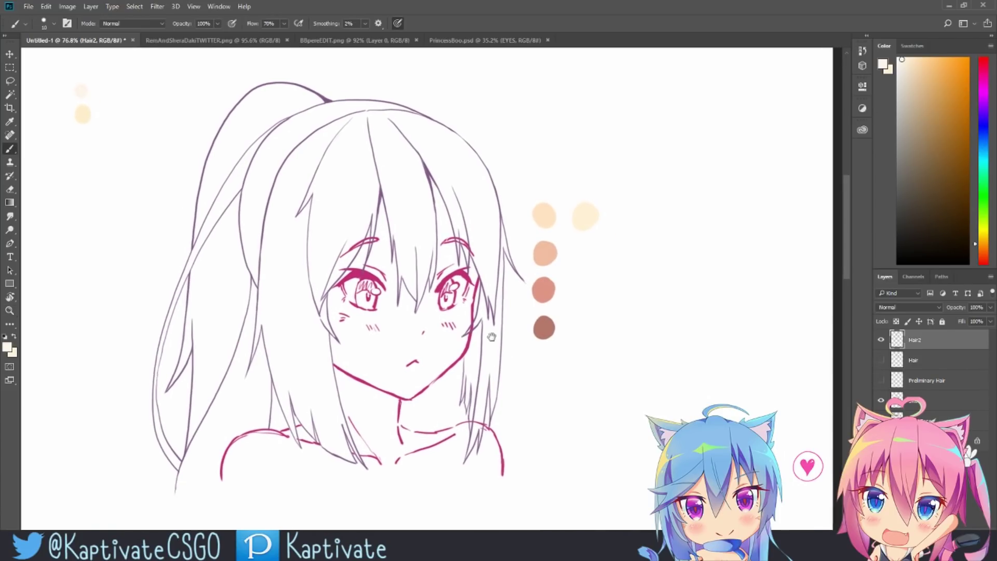
pyautogui.scroll(-1, 509, 331)
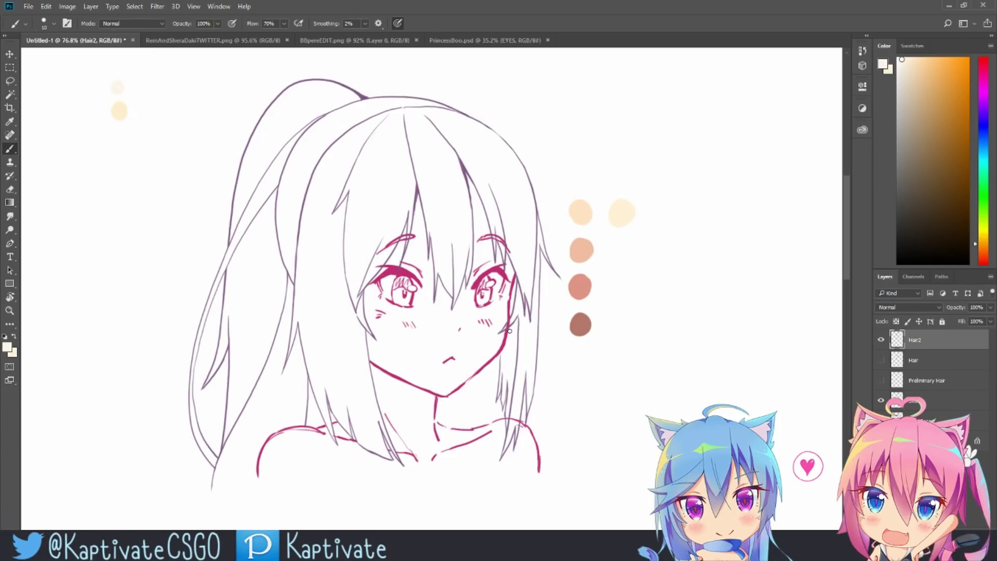
# Color the face, neck and shoulders in peach skin tones with soft shading, and paint the irises magenta with pink lower areas
pyautogui.moveTo(457, 291); pyautogui.dragTo(467, 364)
pyautogui.moveTo(291, 467); pyautogui.dragTo(546, 478)
pyautogui.moveTo(405, 338); pyautogui.dragTo(513, 152)
pyautogui.moveTo(374, 379); pyautogui.dragTo(436, 457)
pyautogui.moveTo(364, 353); pyautogui.dragTo(442, 462)
pyautogui.click(987, 103)
pyautogui.hotkey('ctrl', '-')
pyautogui.hotkey('ctrl', '+')
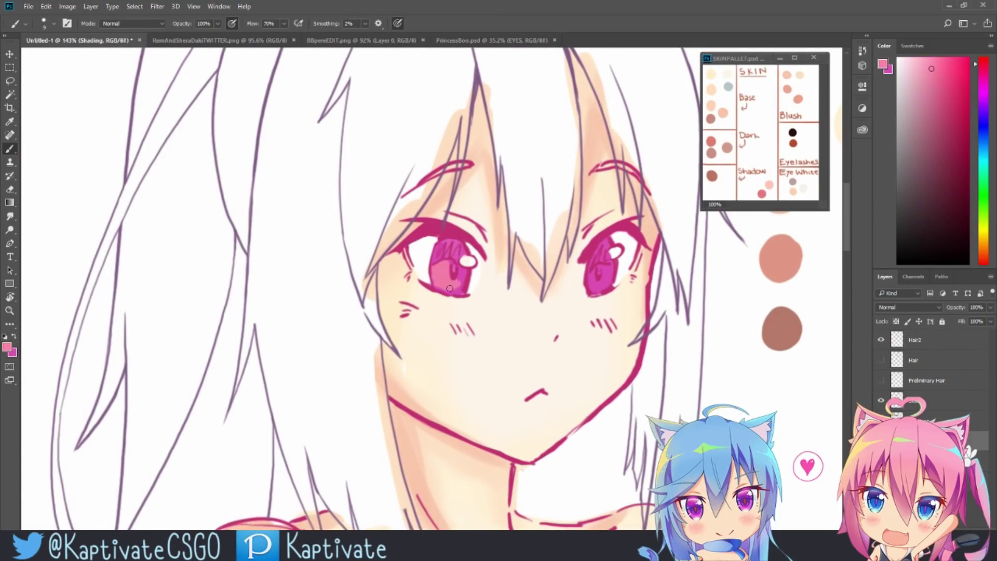
pyautogui.moveTo(438, 278); pyautogui.dragTo(454, 288)
# Fill the bangs, side locks and ponytail with a flat light peach on the HairBase layer
pyautogui.press('z')
pyautogui.keyDown('alt'); pyautogui.click(725, 381); pyautogui.keyUp('alt')
pyautogui.rightClick(479, 244)
pyautogui.moveTo(494, 156); pyautogui.dragTo(649, 311)
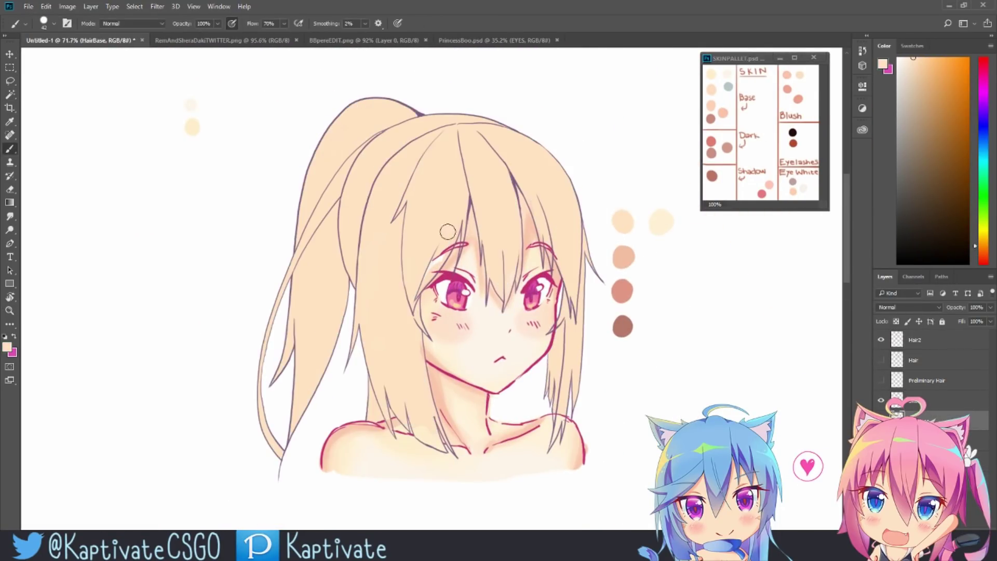
# Add clipped layers named Shading1, Shading2, Shading3, Light1 and Shine above HairBase in the HAIR group
pyautogui.hotkey('ctrl', '+')
pyautogui.hotkey('ctrl', 'shift', 'n')
pyautogui.press('Return')
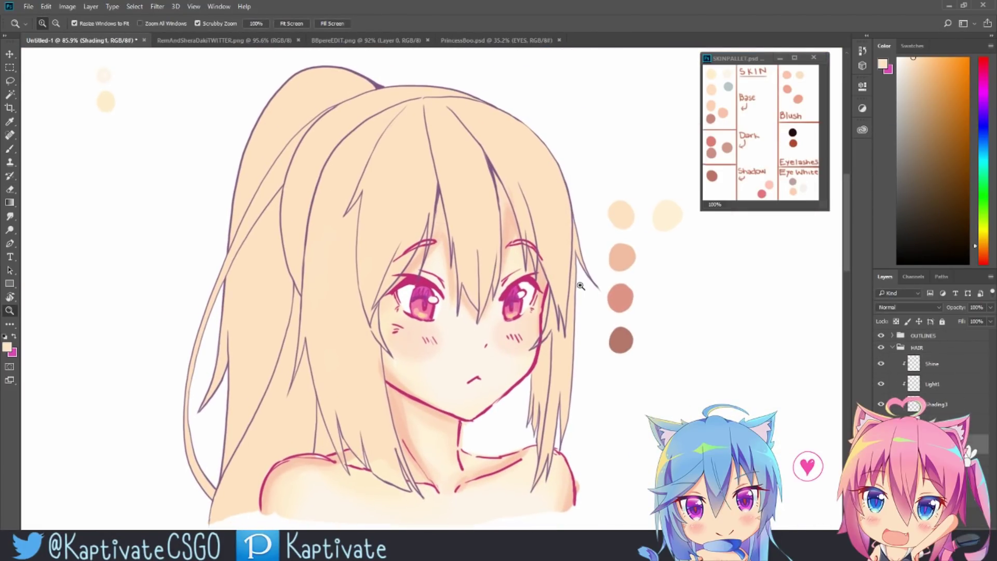
# Recolor the hair outlines dark brown with a clipped Shading layer and tint the face and body outlines a softer red
pyautogui.press('b')
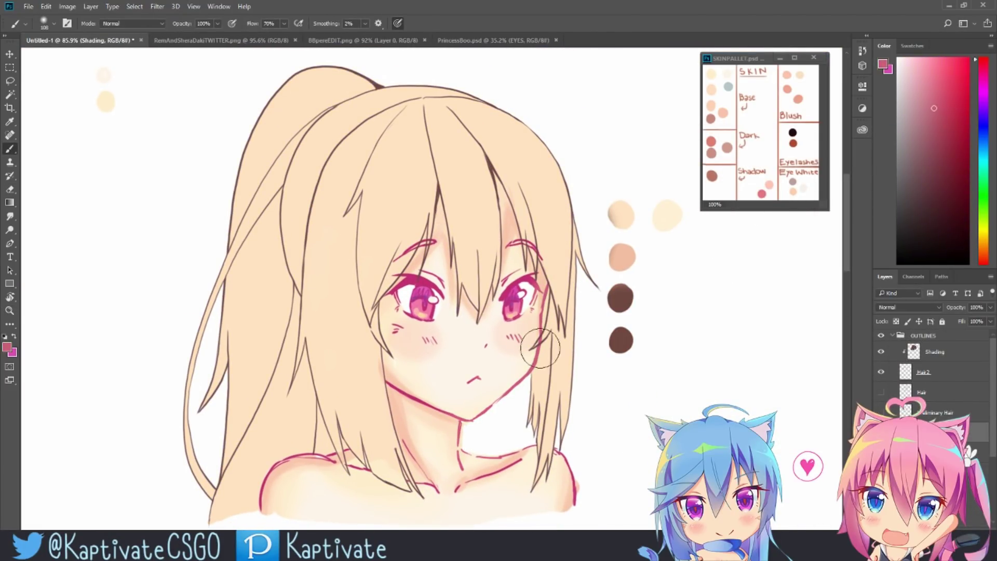
pyautogui.hotkey('ctrl', '+')
pyautogui.keyDown('alt'); pyautogui.click(487, 307); pyautogui.keyUp('alt')
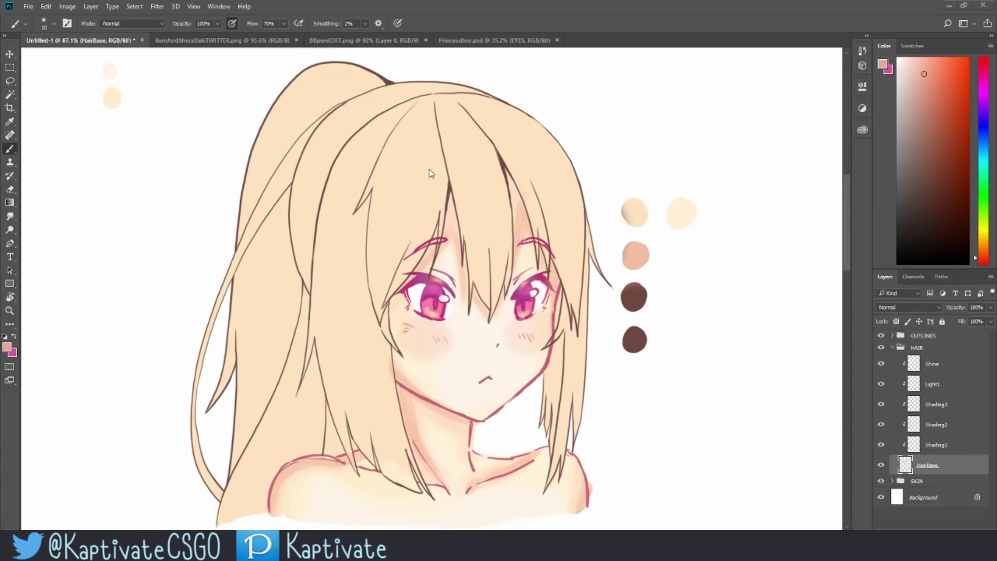
# Review the clipped hair layers Shading1, Shading3, Light1 and Shine, and return to the HairBase layer
pyautogui.click(949, 447)
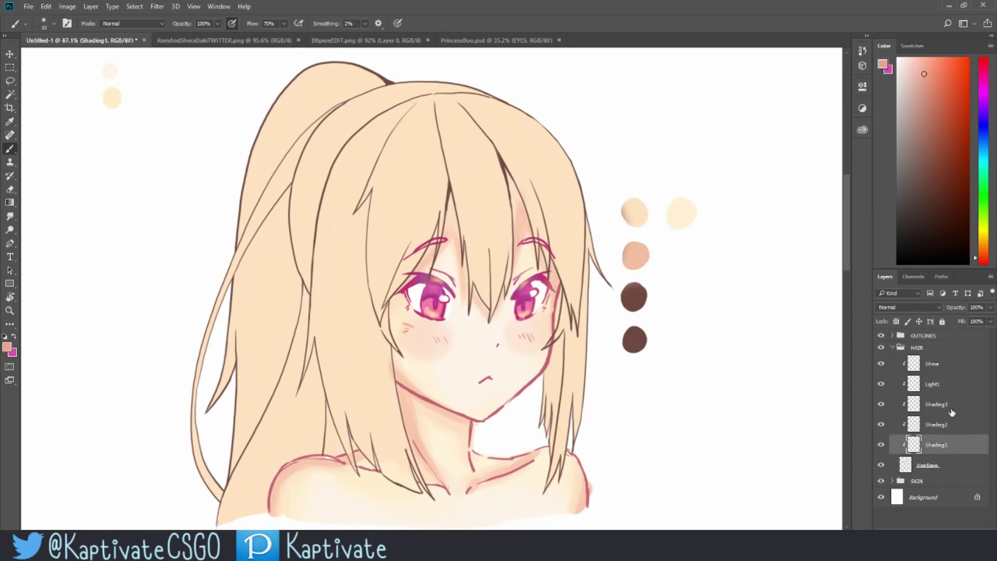
pyautogui.click(952, 413)
pyautogui.click(950, 384)
pyautogui.click(947, 370)
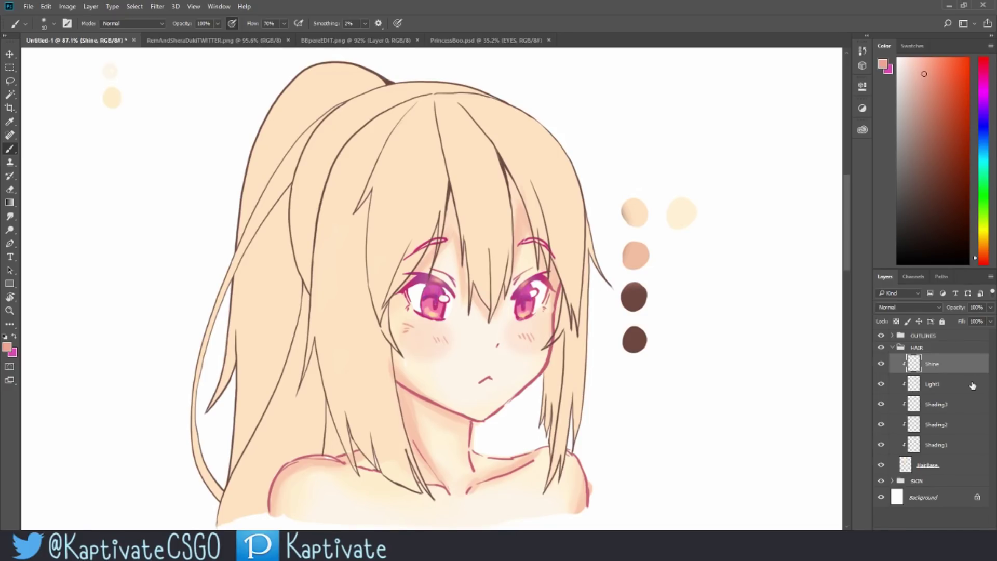
pyautogui.click(946, 450)
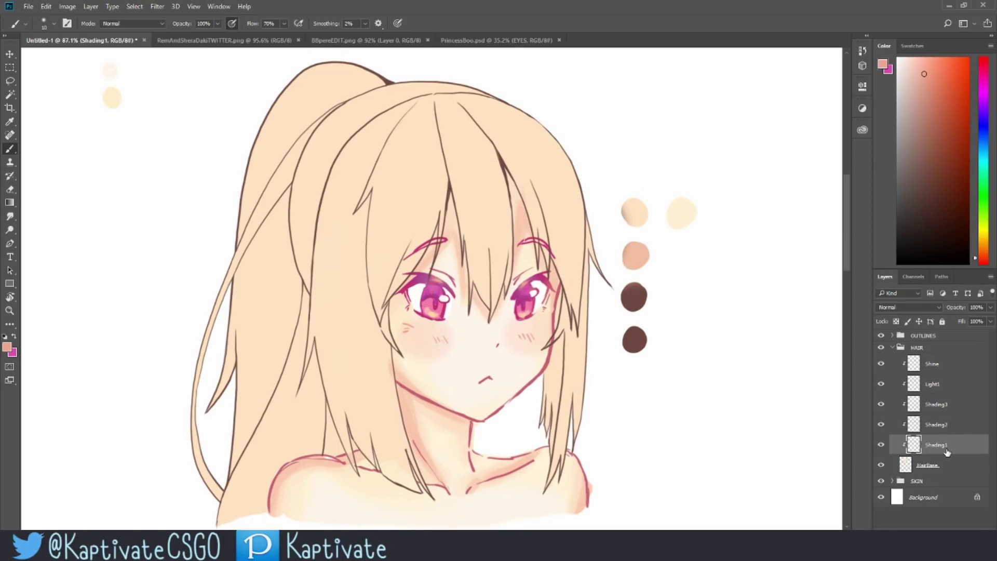
pyautogui.click(930, 465)
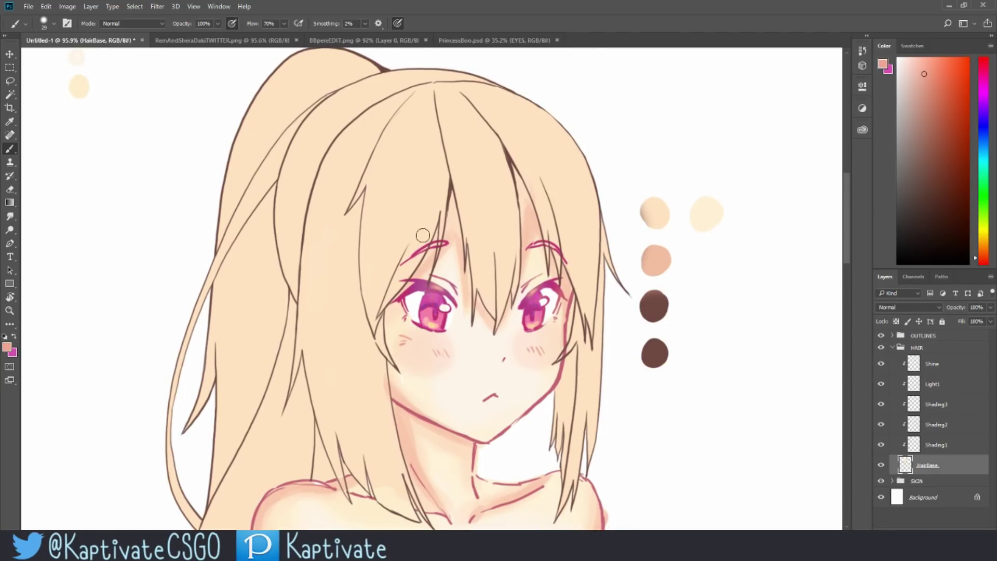
# Switch to RemAndSheraDakiTWITTER.png and examine the shading of the blonde character's braid and long strands up close
pyautogui.click(253, 41)
pyautogui.press('z')
pyautogui.click(596, 196)
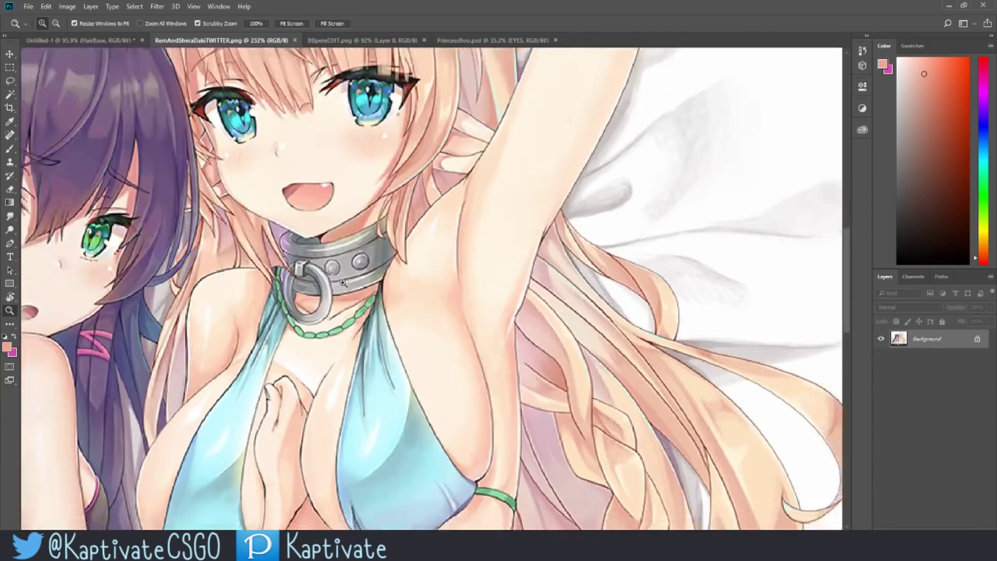
pyautogui.keyDown('alt'); pyautogui.click(660, 502); pyautogui.keyUp('alt')
pyautogui.click(660, 502)
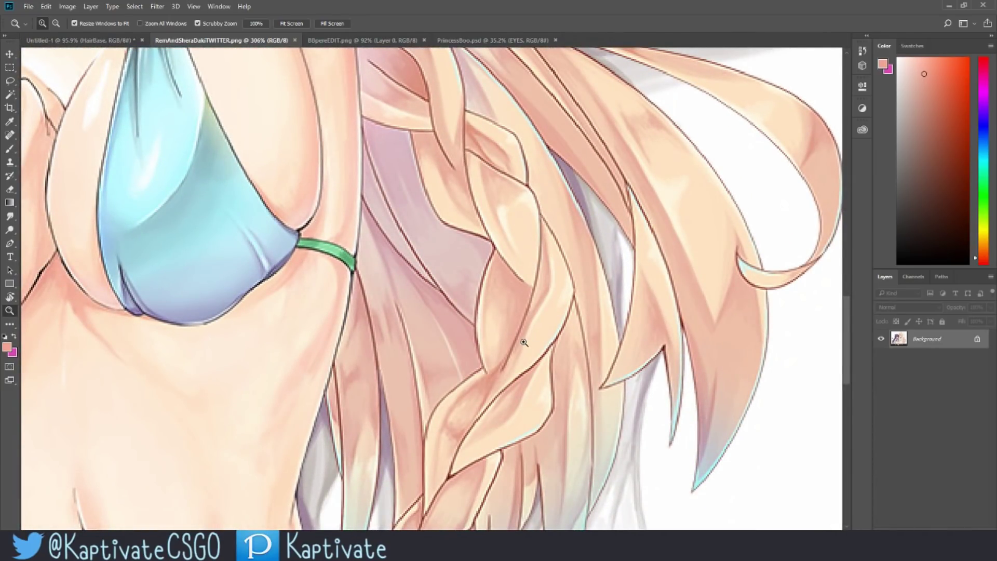
pyautogui.keyDown('alt'); pyautogui.click(678, 457); pyautogui.keyUp('alt')
pyautogui.keyDown('alt'); pyautogui.click(658, 459); pyautogui.keyUp('alt')
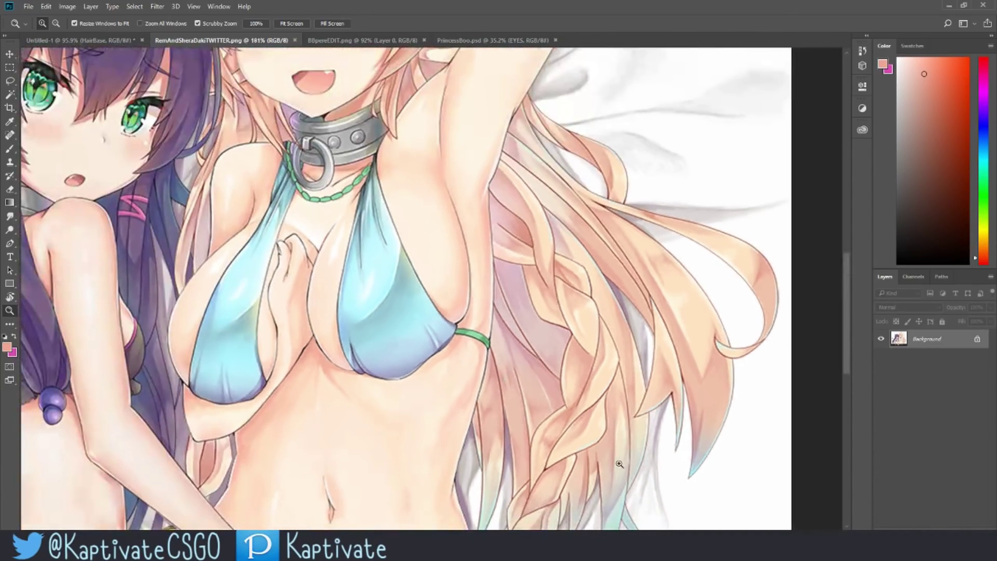
pyautogui.keyDown('alt'); pyautogui.click(575, 408); pyautogui.keyUp('alt')
# Examine the highlights and shading on the dark purple hair and the blonde bangs, including the illustration as a whole
pyautogui.click(233, 129)
pyautogui.moveTo(233, 129); pyautogui.dragTo(331, 172)
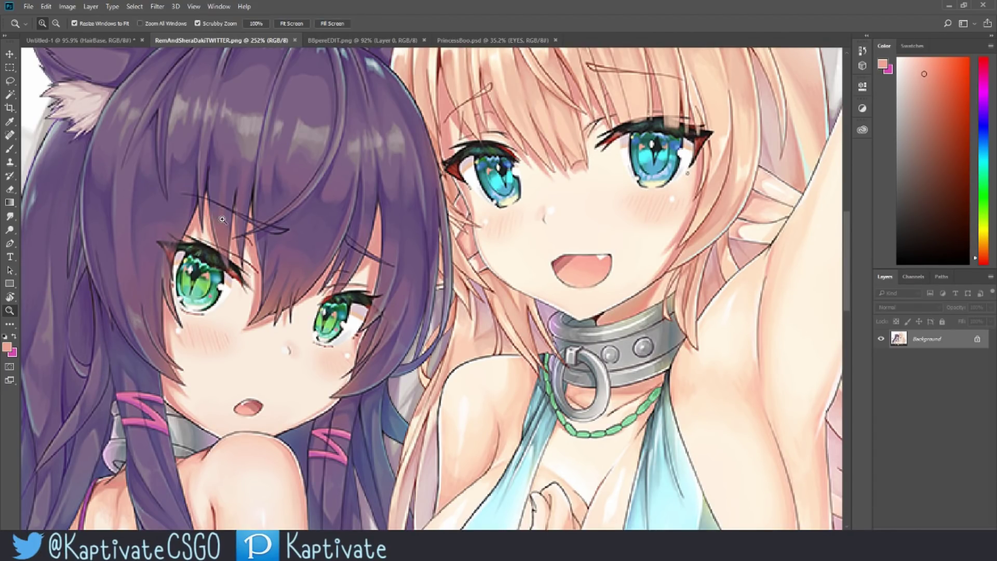
pyautogui.scroll(-2, 327, 324)
pyautogui.scroll(-4, 494, 145)
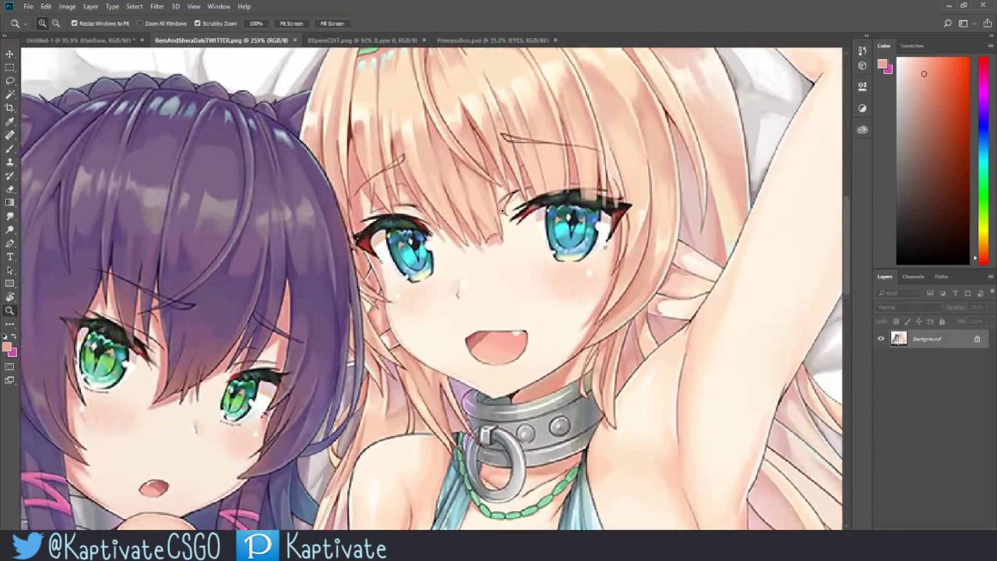
pyautogui.scroll(-3, 392, 200)
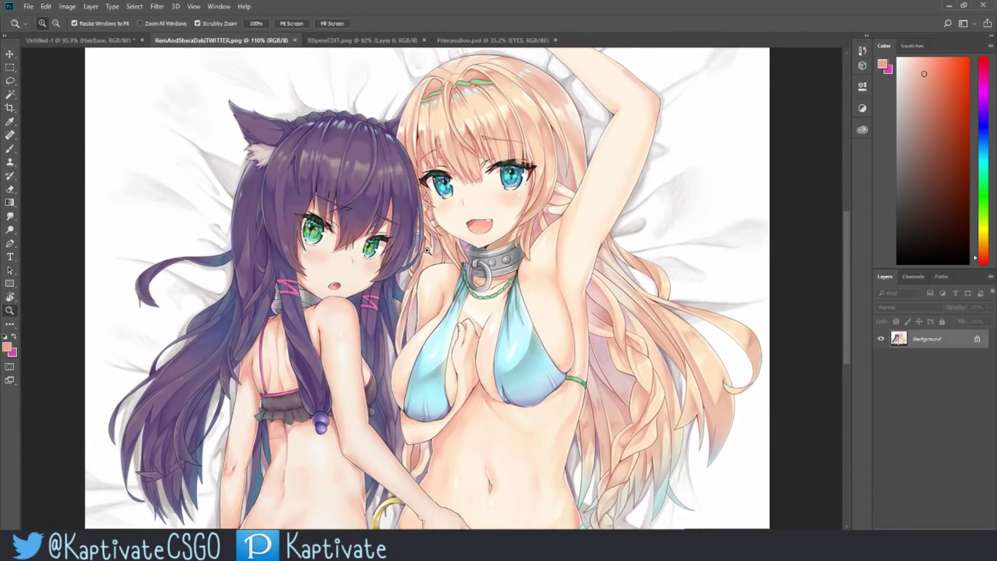
pyautogui.scroll(-1, 440, 329)
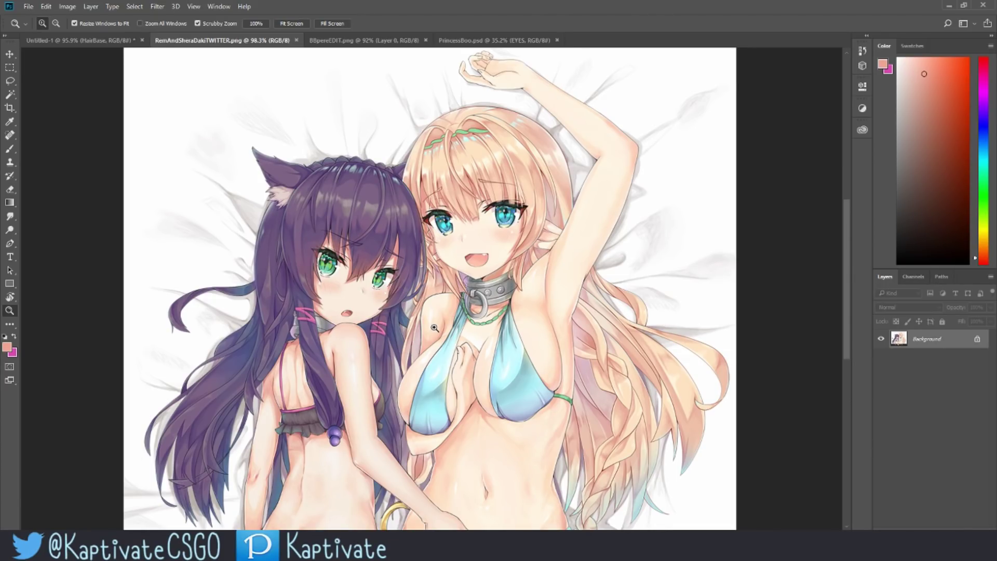
# Switch to BBpereEDIT.png and examine the highlights and shadow colors on the lilac bangs up close
pyautogui.click(364, 41)
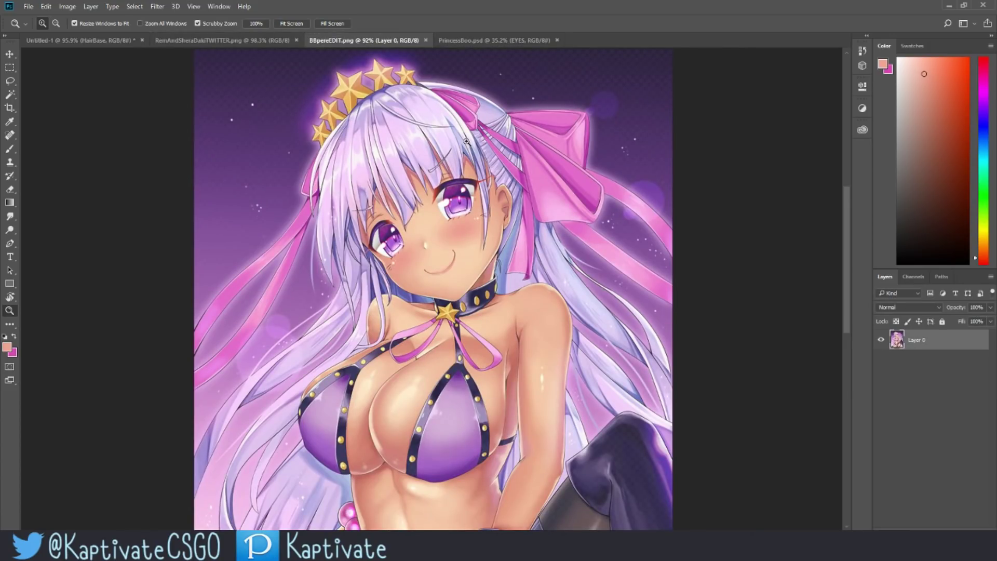
pyautogui.moveTo(469, 143); pyautogui.dragTo(491, 139)
pyautogui.click(491, 139)
pyautogui.click(461, 152)
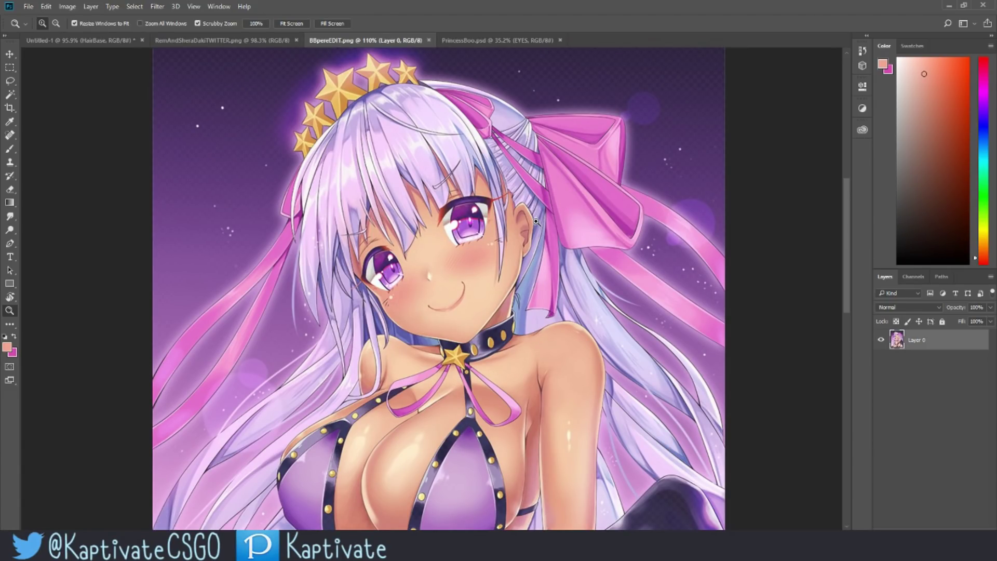
pyautogui.click(417, 155)
pyautogui.click(636, 176)
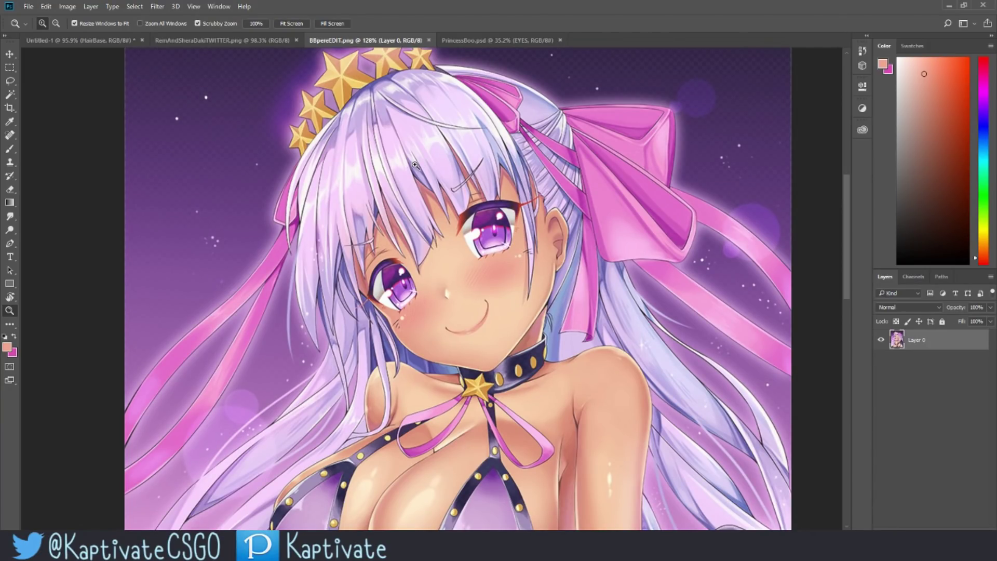
pyautogui.moveTo(488, 121); pyautogui.dragTo(511, 107)
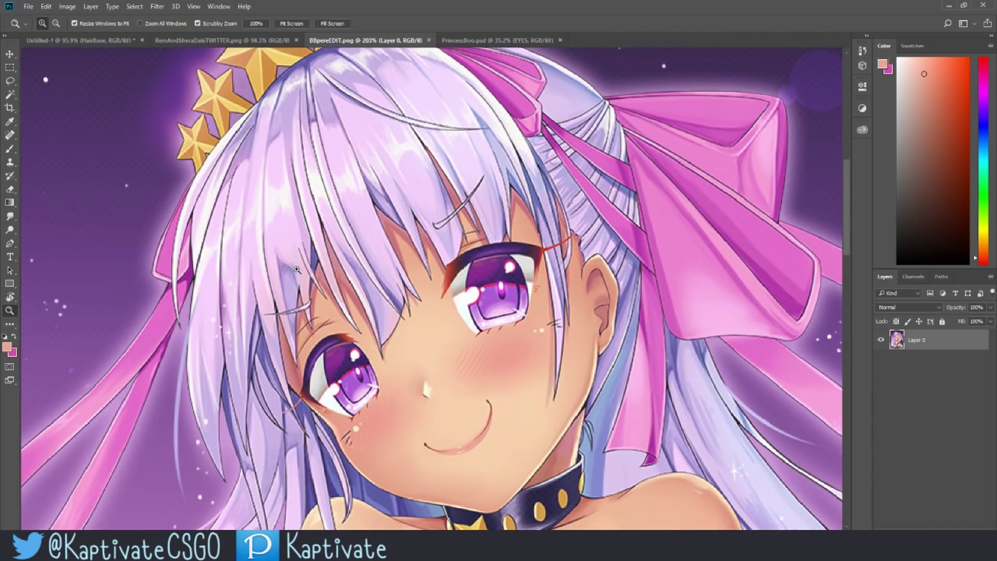
# Examine the color transitions in the long lilac strands behind the shoulder and compare them with the full hairstyle
pyautogui.moveTo(352, 433); pyautogui.dragTo(532, 222)
pyautogui.moveTo(498, 323); pyautogui.dragTo(381, 292)
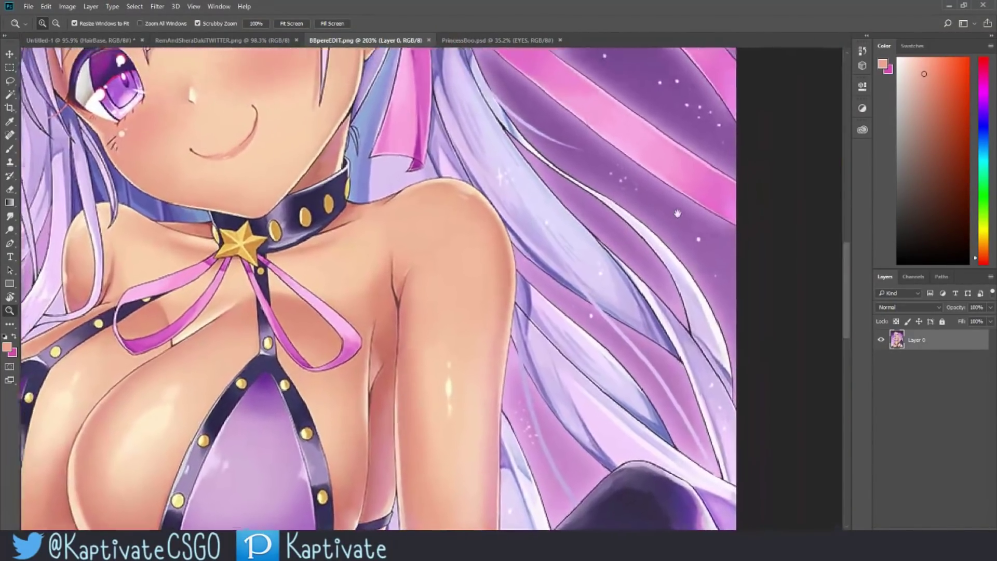
pyautogui.scroll(-6, 563, 149)
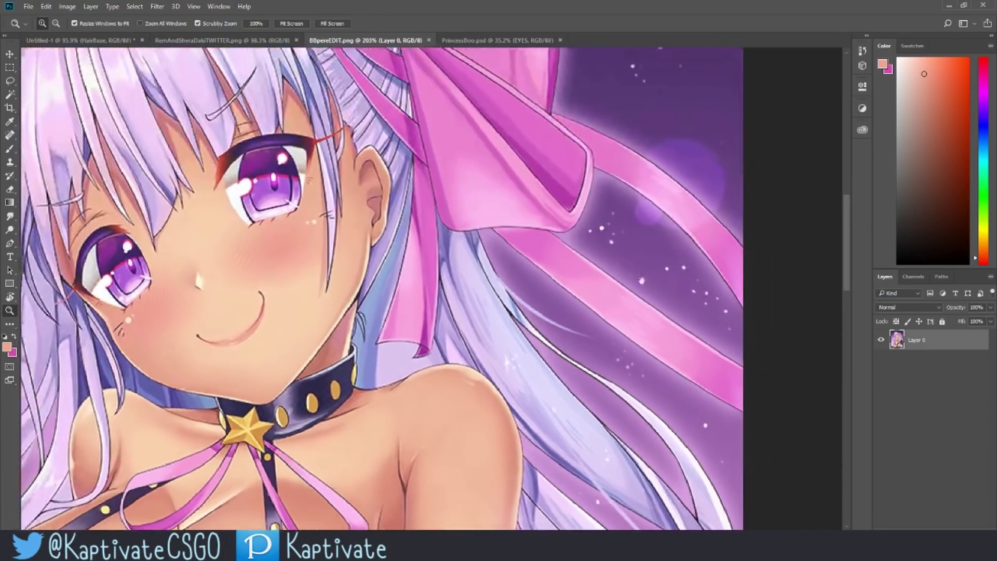
pyautogui.scroll(-3, 609, 280)
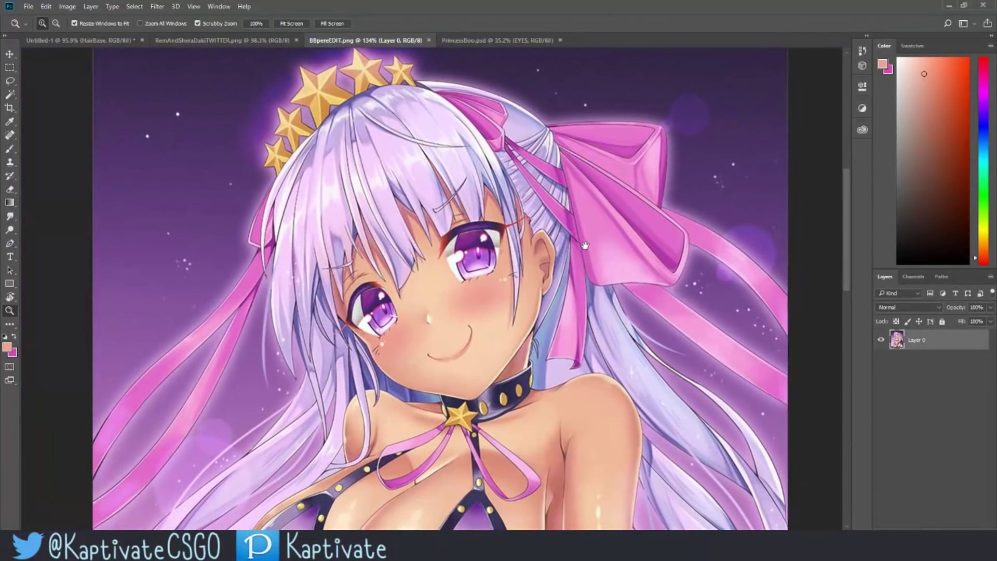
pyautogui.scroll(-1, 606, 237)
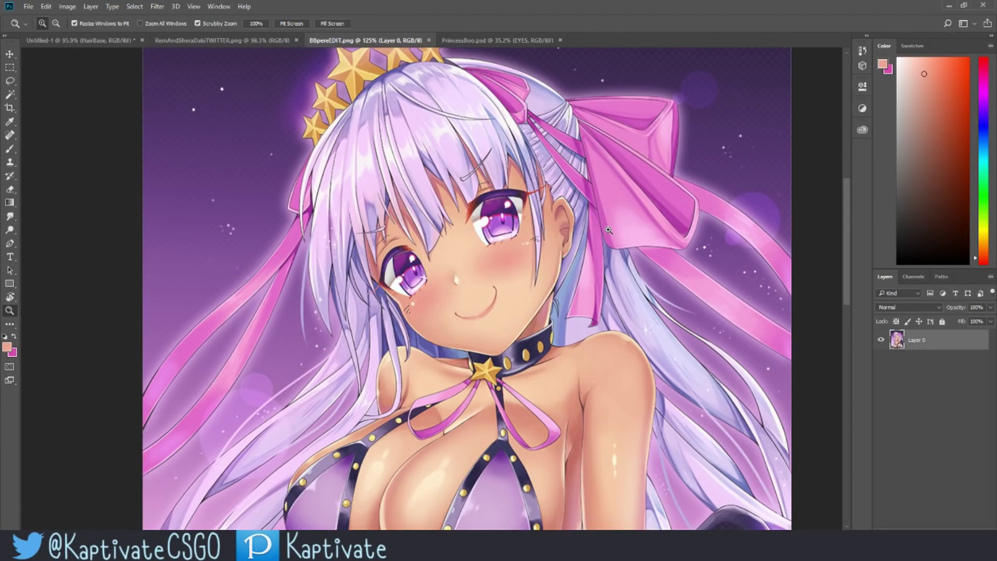
# Switch to PrincessBoo.psd and examine the purple hair's shading, highlights and colored edge lighting around the crown and bangs
pyautogui.click(493, 41)
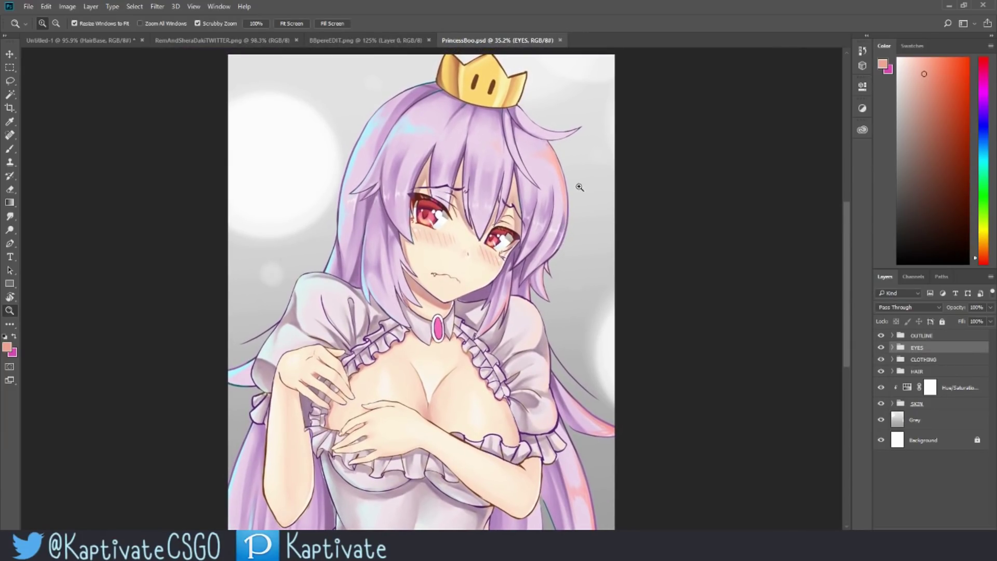
pyautogui.click(591, 185)
pyautogui.click(553, 235)
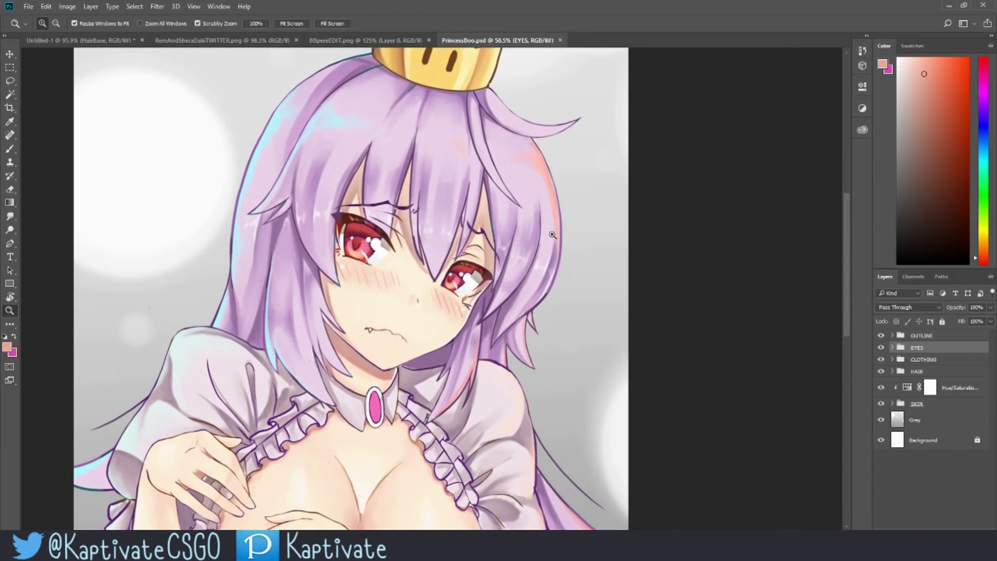
pyautogui.moveTo(552, 235); pyautogui.dragTo(540, 156)
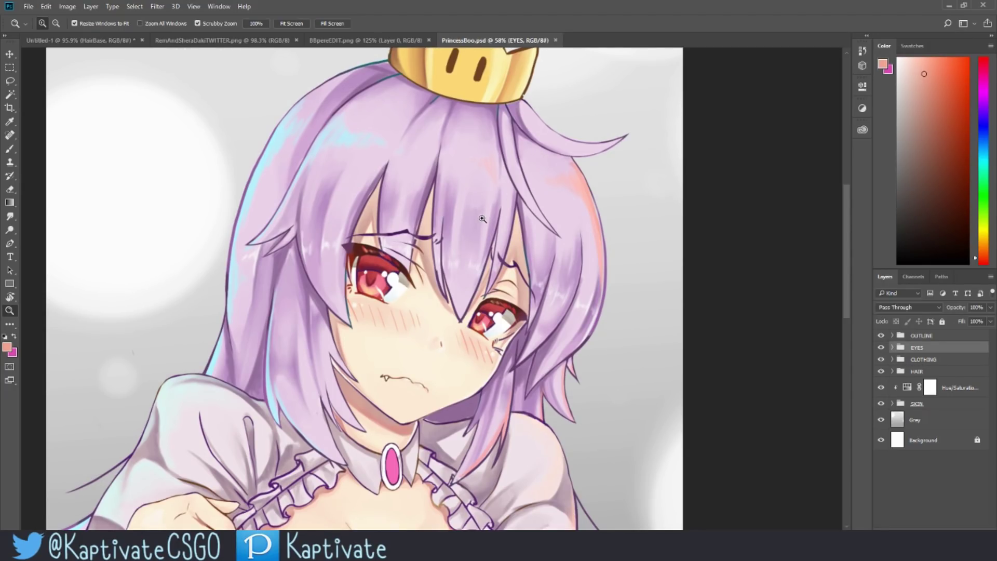
pyautogui.moveTo(488, 210); pyautogui.dragTo(507, 194)
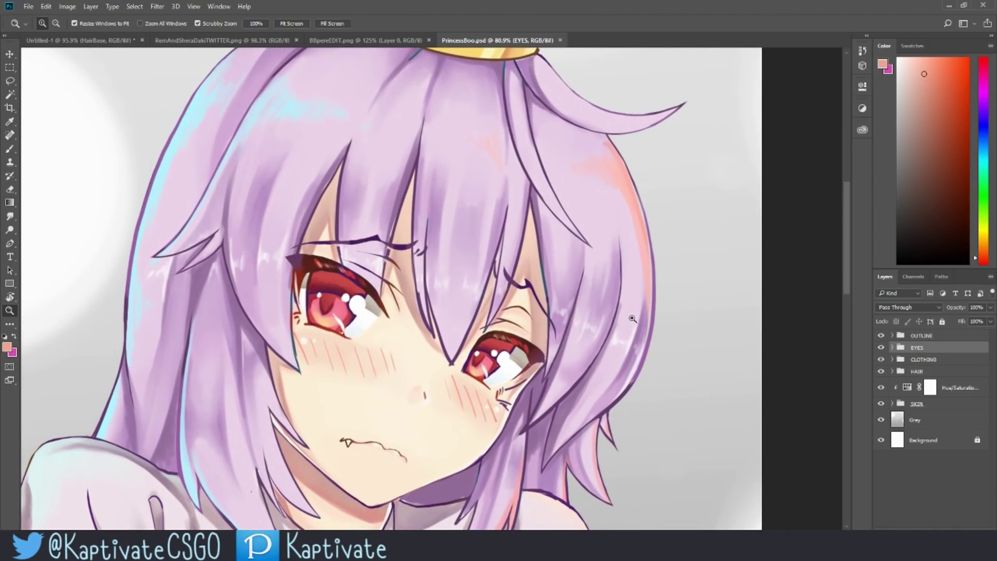
pyautogui.moveTo(450, 268); pyautogui.dragTo(480, 227)
pyautogui.press('b')
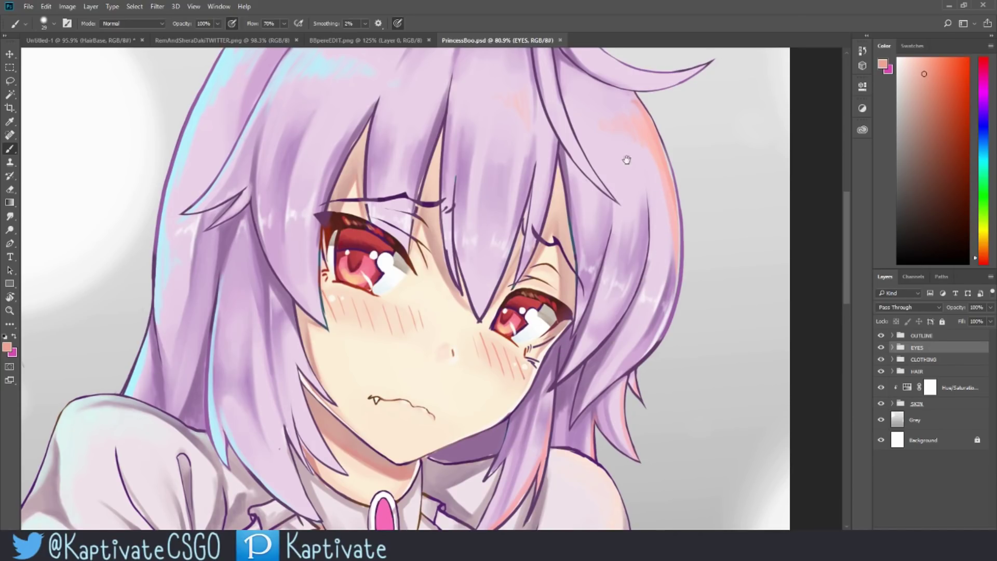
pyautogui.moveTo(628, 154); pyautogui.dragTo(623, 251)
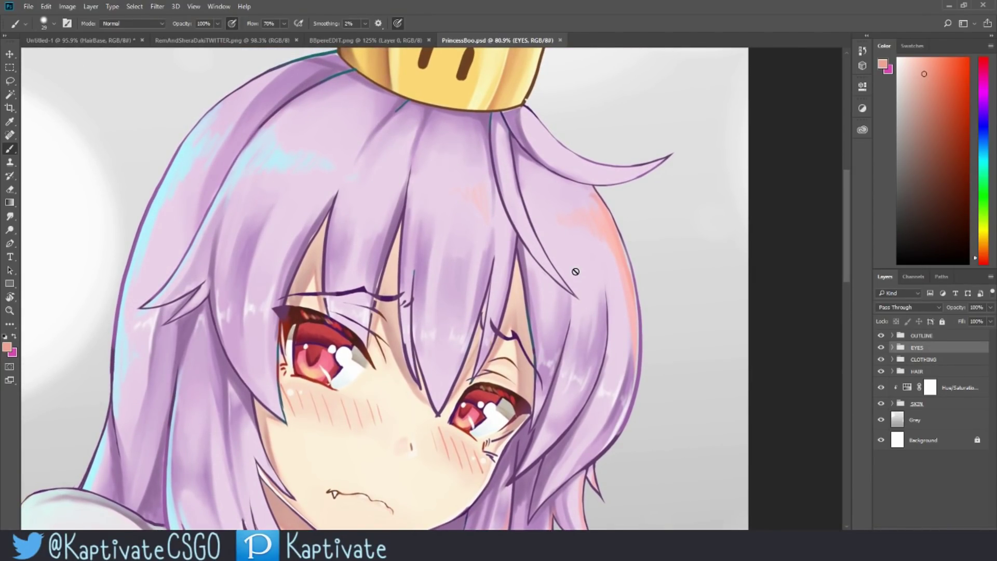
pyautogui.press('z')
pyautogui.moveTo(634, 208)
pyautogui.mouseDown()
pyautogui.moveTo(586, 233)
pyautogui.moveTo(551, 206)
pyautogui.moveTo(565, 200)
pyautogui.mouseUp()
# Revisit RemAndSheraDakiTWITTER.png and BBpereEDIT.png to compare their hair coloring
pyautogui.click(245, 42)
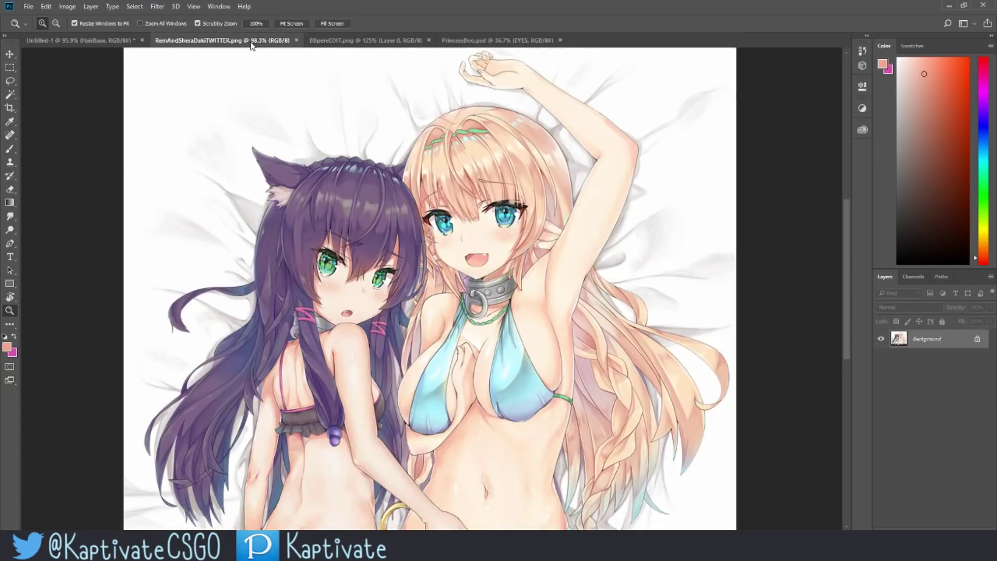
pyautogui.click(375, 39)
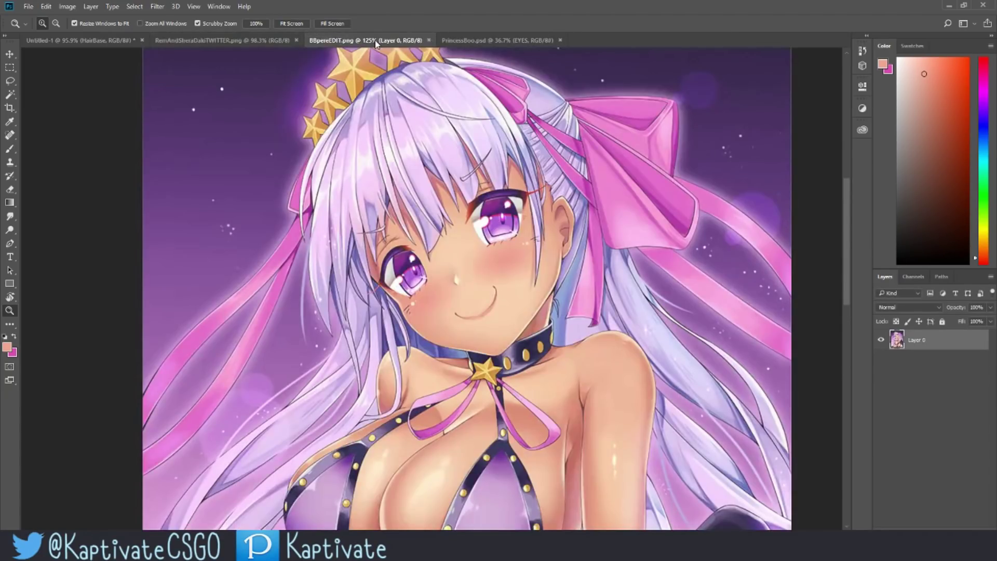
# Compare the hair in BBpereEDIT.png, PrincessBoo.psd and RemAndSheraDakiTWITTER.png with the flat base hair in Untitled-1
pyautogui.moveTo(615, 244)
pyautogui.mouseDown()
pyautogui.moveTo(558, 198)
pyautogui.moveTo(578, 202)
pyautogui.mouseUp()
pyautogui.click(81, 42)
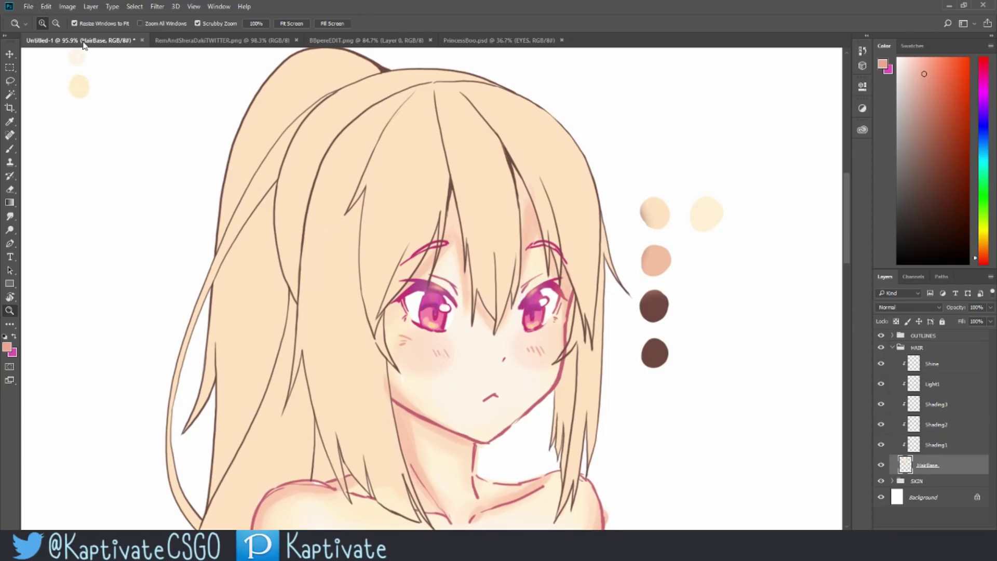
pyautogui.click(491, 41)
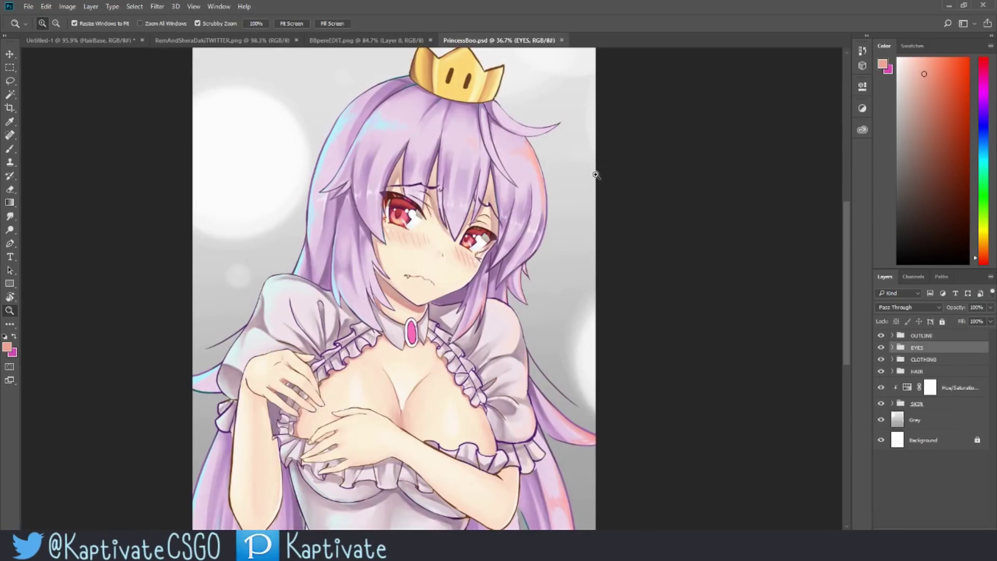
pyautogui.click(241, 42)
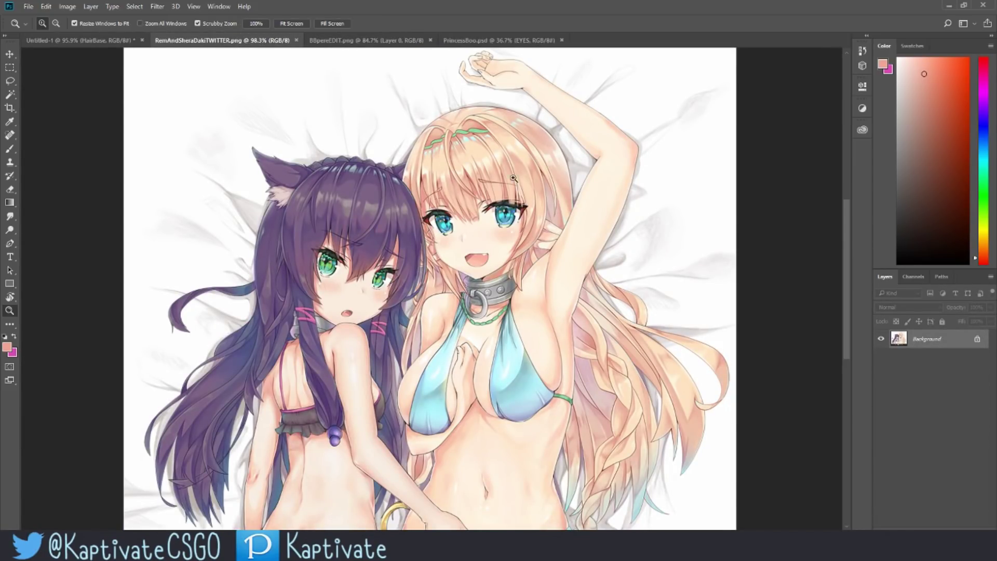
# Return to Untitled-1 and add a new layer named SkinGlow, clipped to HairBase, directly above it
pyautogui.click(96, 42)
pyautogui.press('b')
pyautogui.hscroll(1, 726, 83)
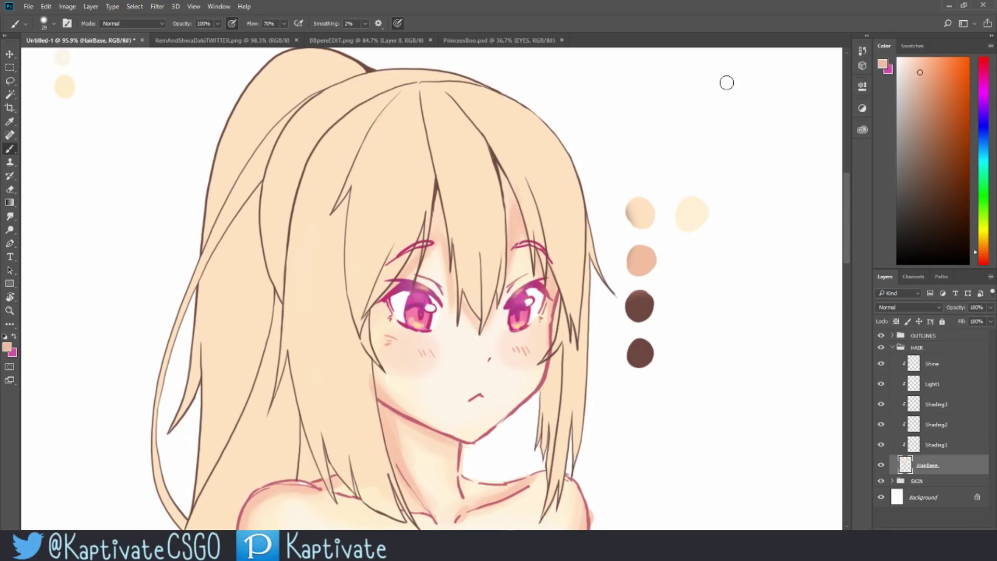
pyautogui.hotkey('ctrl', 'shift', 'n')
pyautogui.write('G')
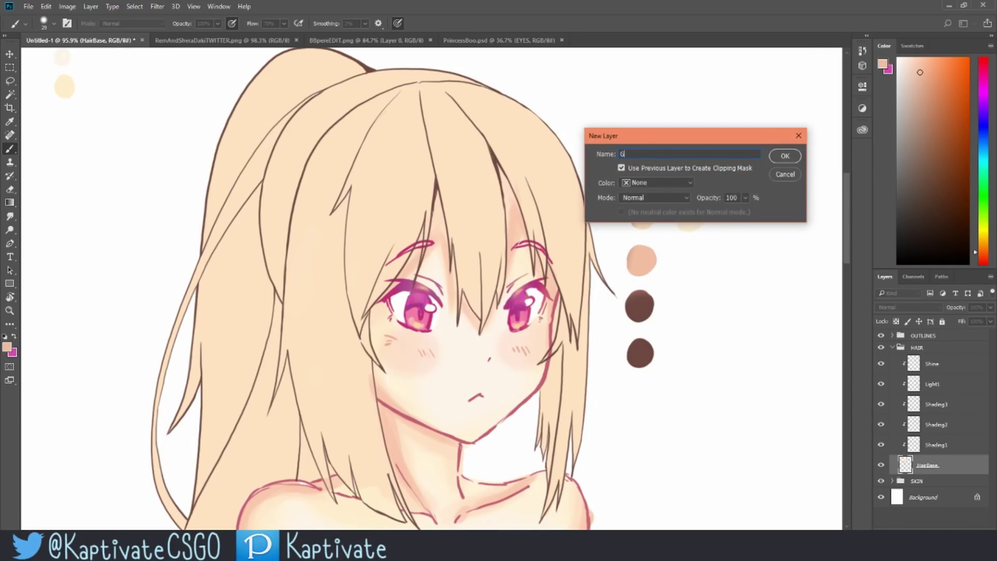
pyautogui.press('BackSpace')
pyautogui.write('SkinGlow')
pyautogui.press('Return')
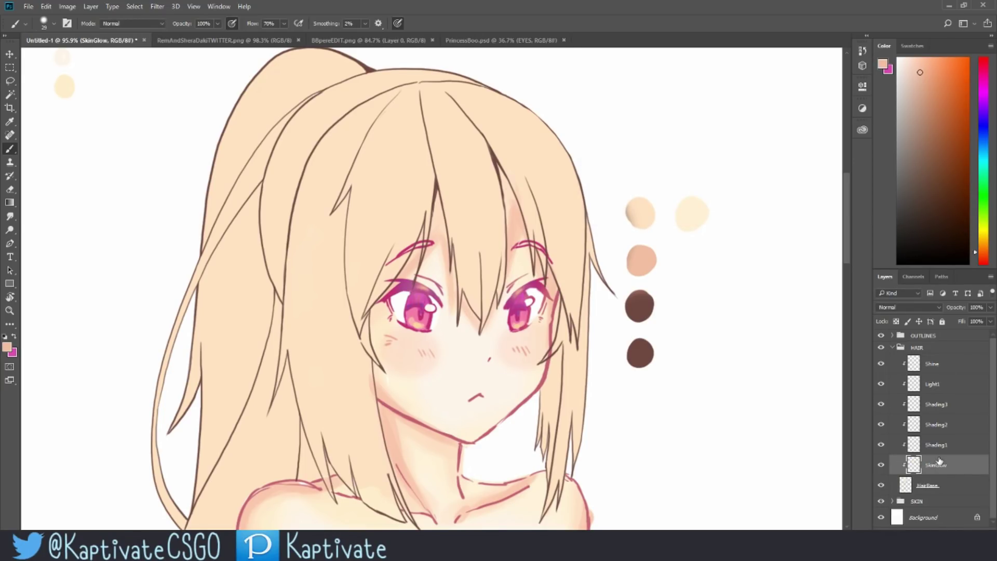
# Sample the peach skin shadow color from the neck and set the brush to 100 px with 0% hardness
pyautogui.scroll(4, 387, 313)
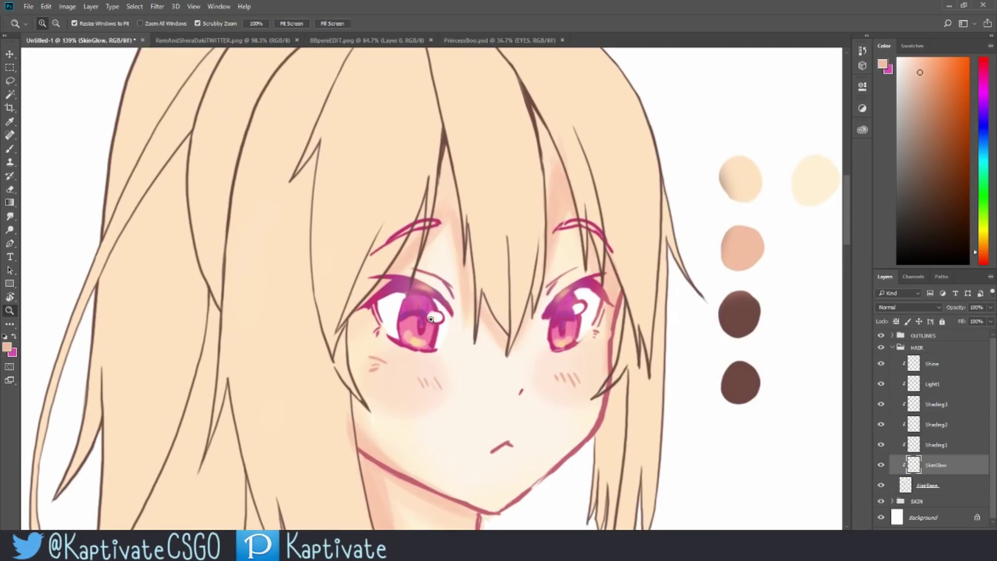
pyautogui.keyDown('alt'); pyautogui.click(378, 335); pyautogui.keyUp('alt')
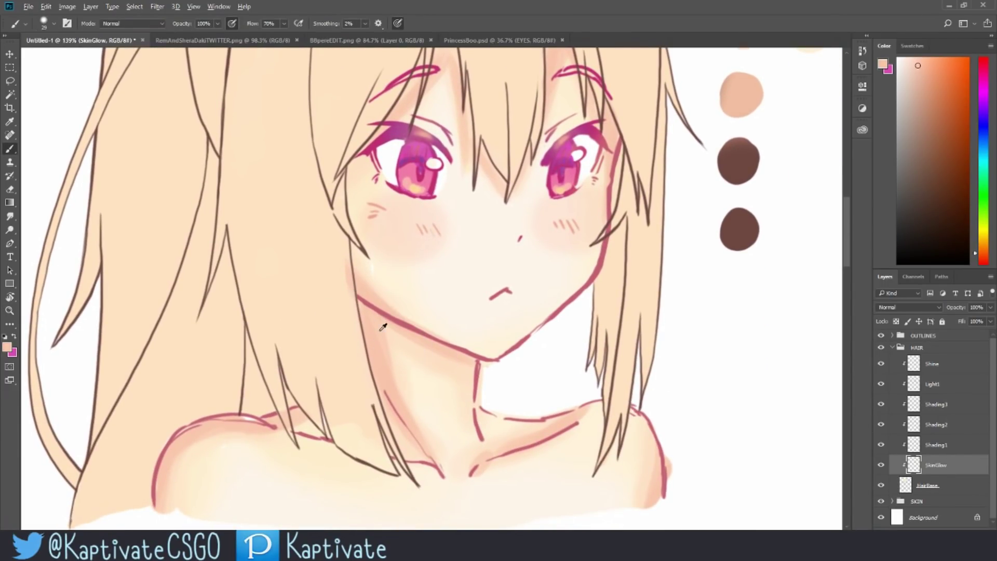
pyautogui.press('z')
pyautogui.scroll(-3, 378, 335)
pyautogui.scroll(2, 556, 271)
pyautogui.press('b')
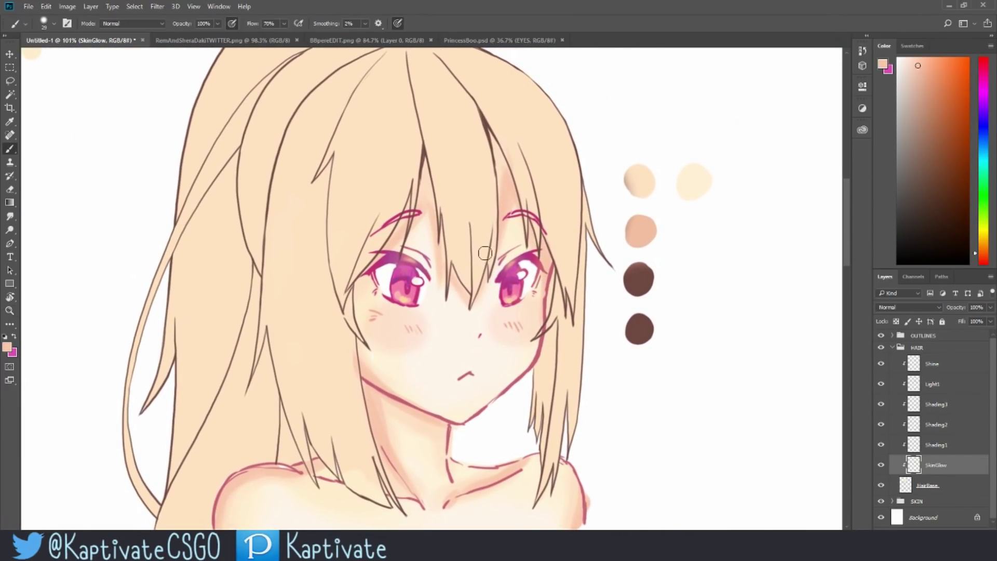
pyautogui.rightClick(556, 307)
pyautogui.hotkey('shift', 'Tab')
pyautogui.write('100')
pyautogui.press('Return')
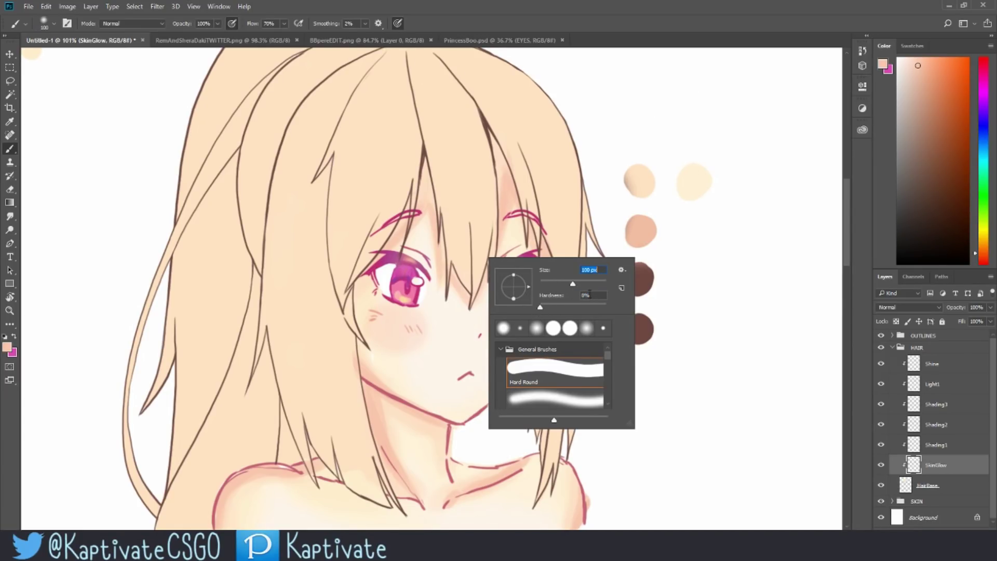
# Turn off pressure-controlled brush size and paint a soft skin-toned glow on the bangs and side locks around the face
pyautogui.click(403, 24)
pyautogui.press('z')
pyautogui.moveTo(545, 253)
pyautogui.mouseDown()
pyautogui.moveTo(528, 279)
pyautogui.moveTo(562, 270)
pyautogui.moveTo(554, 254)
pyautogui.mouseUp()
pyautogui.press('b')
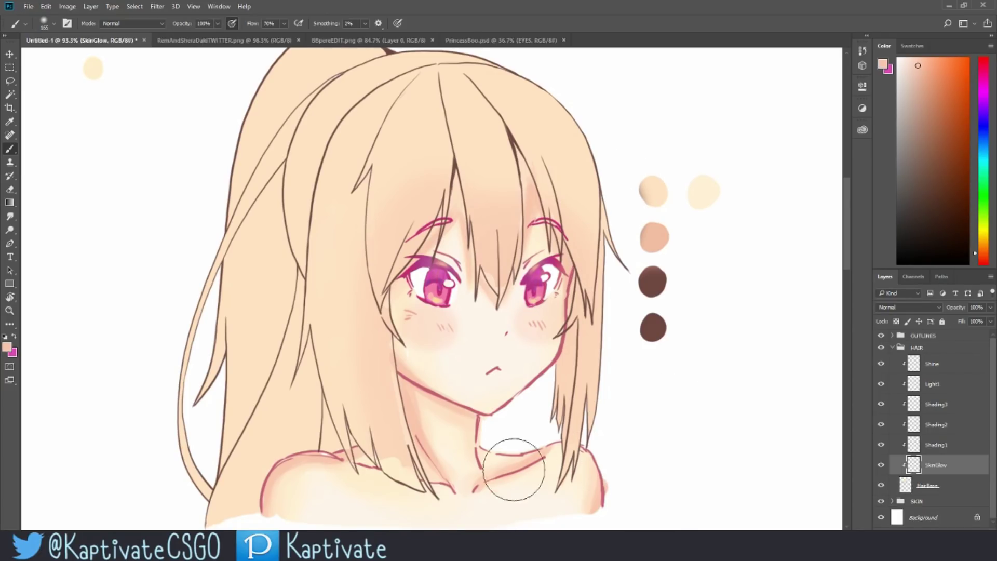
# On HairBase, fill the uncolored lock tips over the shoulder with the sampled hair color, using a 15 px brush at 100% hardness
pyautogui.click(941, 486)
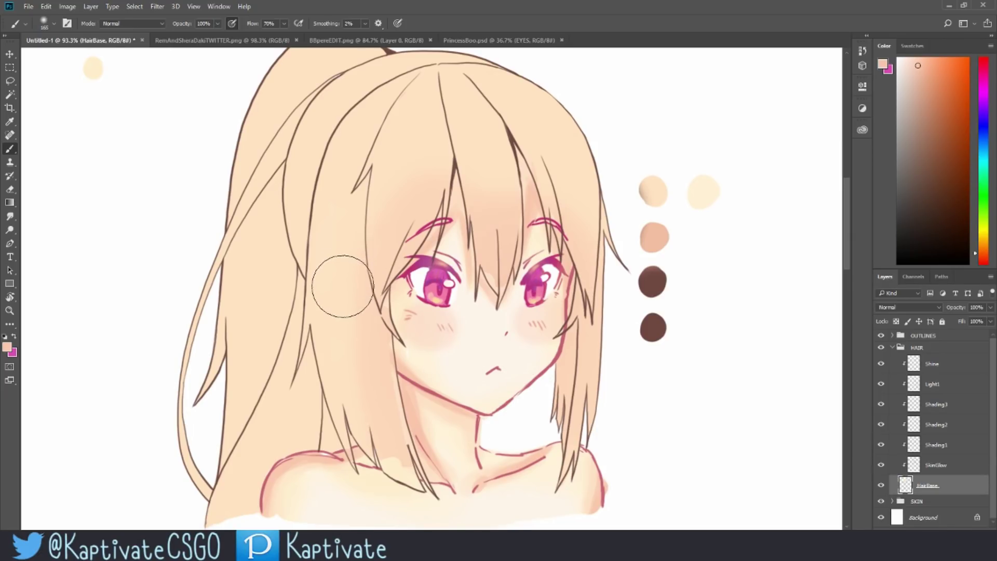
pyautogui.keyDown('alt'); pyautogui.click(262, 263); pyautogui.keyUp('alt')
pyautogui.rightClick(364, 283)
pyautogui.moveTo(412, 329)
pyautogui.mouseDown()
pyautogui.moveTo(478, 329)
pyautogui.moveTo(432, 305)
pyautogui.mouseUp()
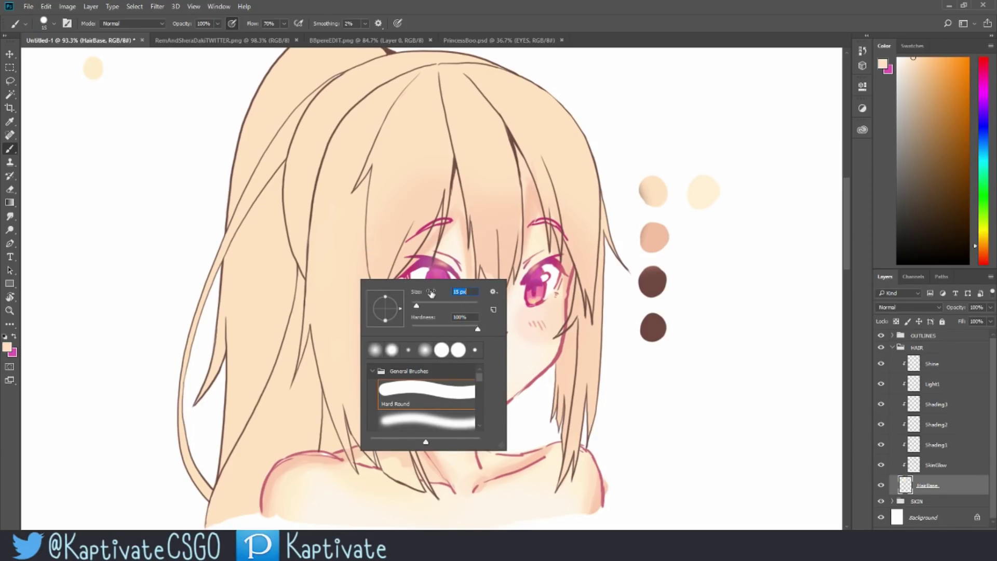
pyautogui.press('Return')
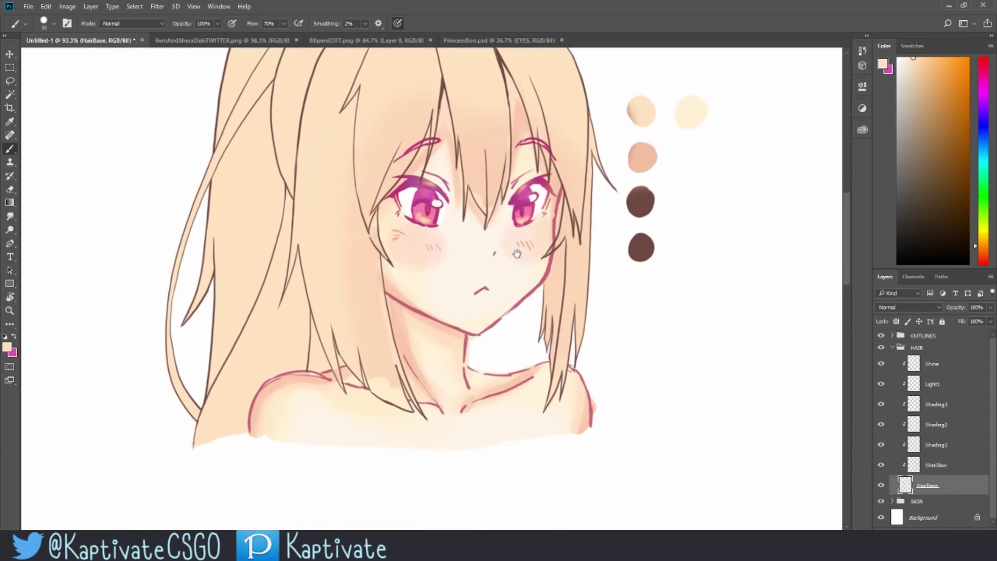
pyautogui.moveTo(423, 416); pyautogui.dragTo(467, 415)
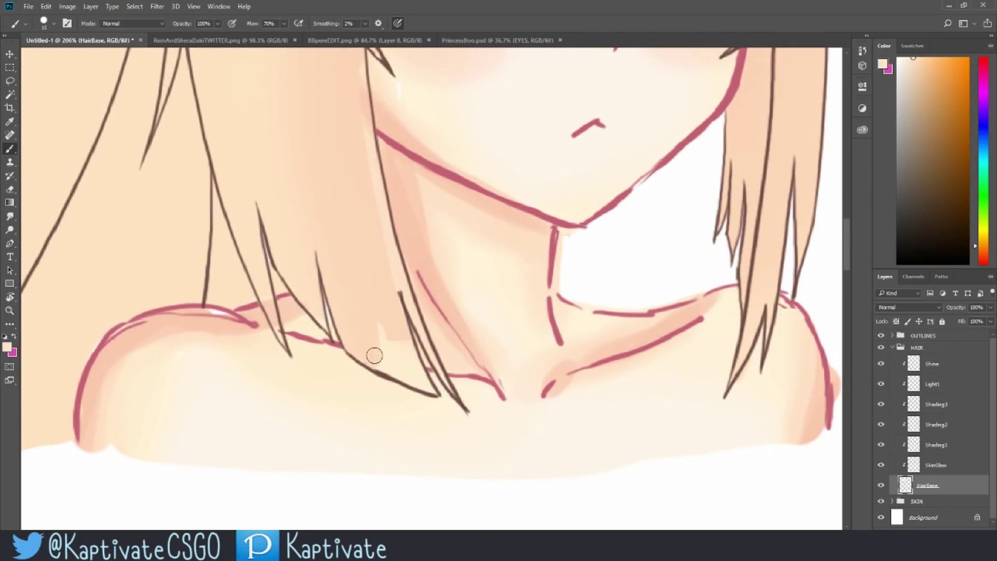
pyautogui.scroll(5, 372, 338)
pyautogui.moveTo(639, 262); pyautogui.dragTo(601, 263)
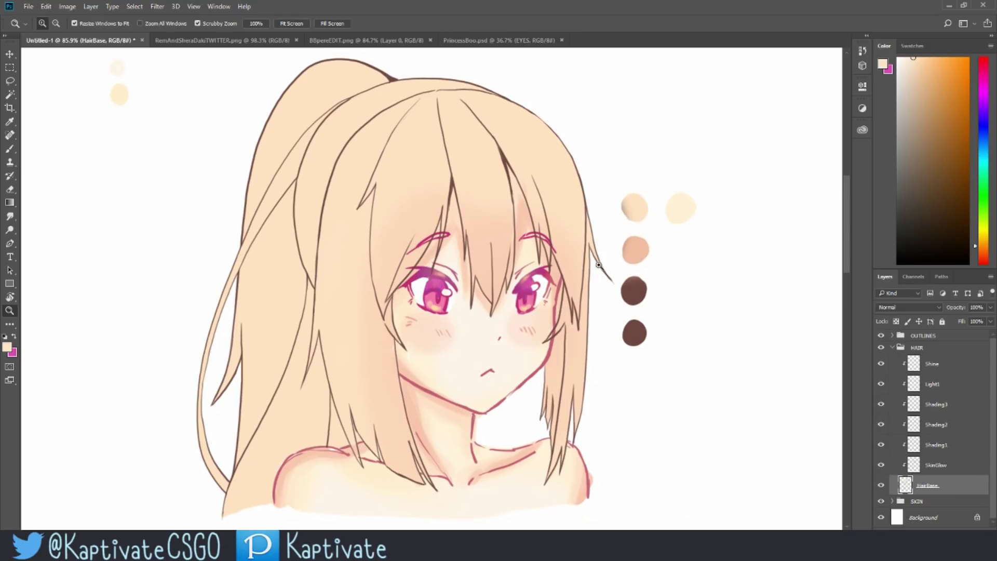
# Toggle the SkinGlow layer's visibility off and on to compare the hair with and without the glow
pyautogui.click(881, 465)
pyautogui.click(881, 466)
pyautogui.click(940, 460)
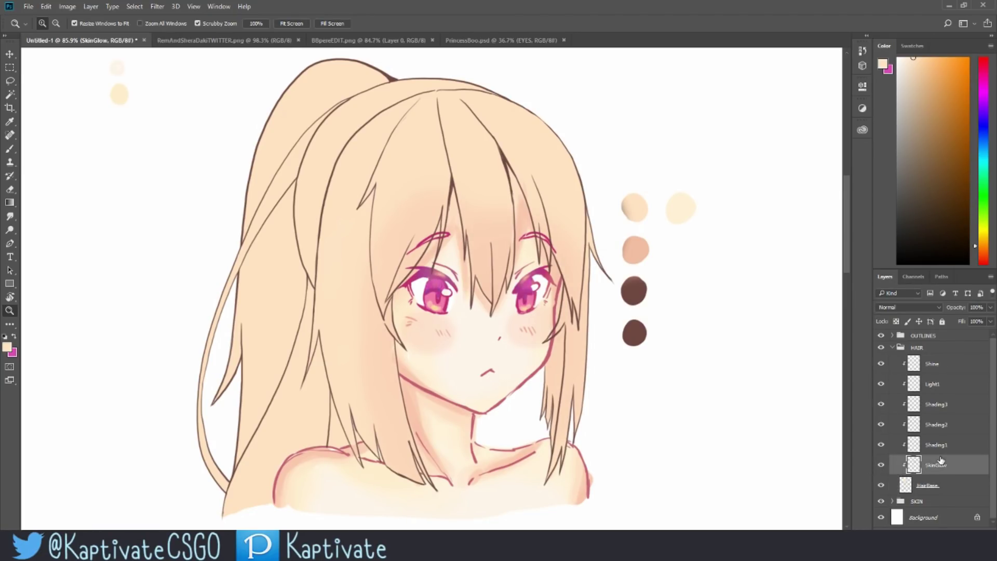
# Select the Shading1 layer, sample the salmon swatch as the brush color, and set the brush to 26 px with 42% hardness
pyautogui.click(952, 445)
pyautogui.press('b')
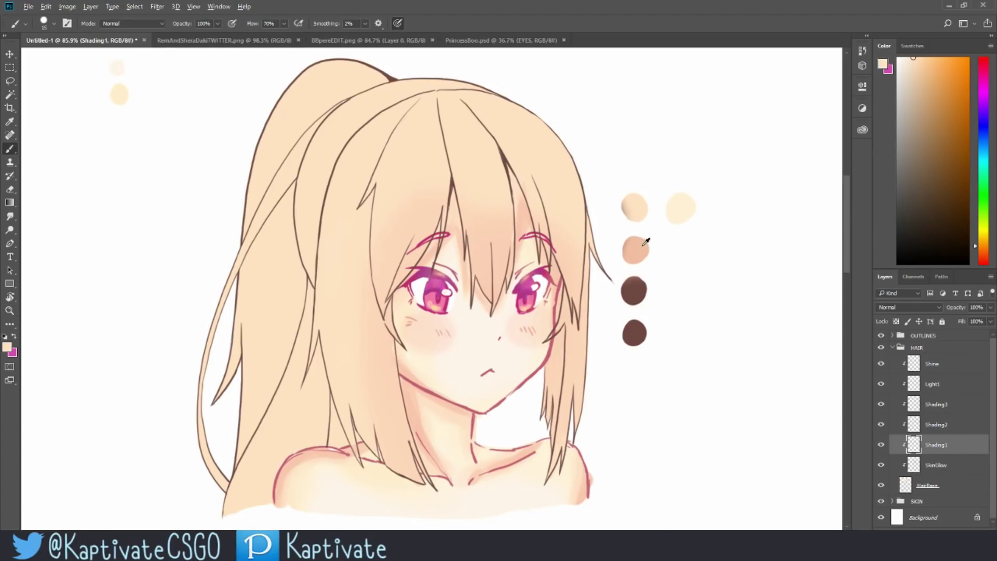
pyautogui.keyDown('alt'); pyautogui.click(637, 249); pyautogui.keyUp('alt')
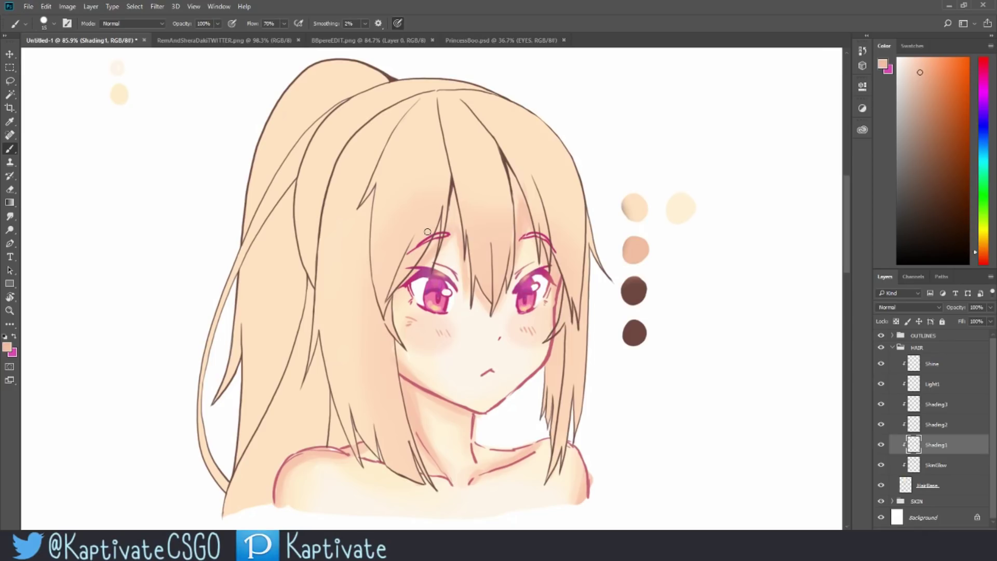
pyautogui.rightClick(467, 269)
pyautogui.moveTo(552, 318); pyautogui.dragTo(531, 296)
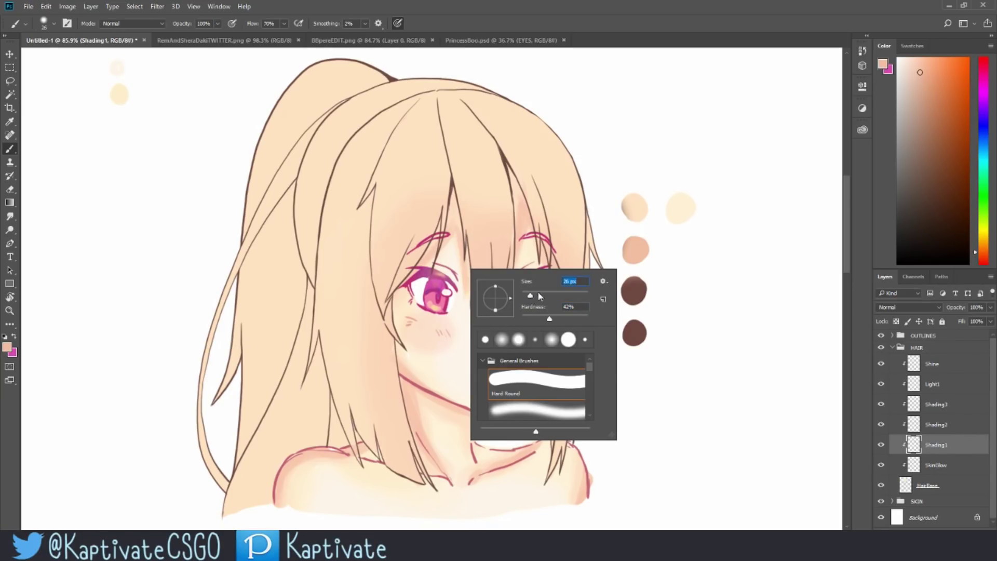
pyautogui.press('Return')
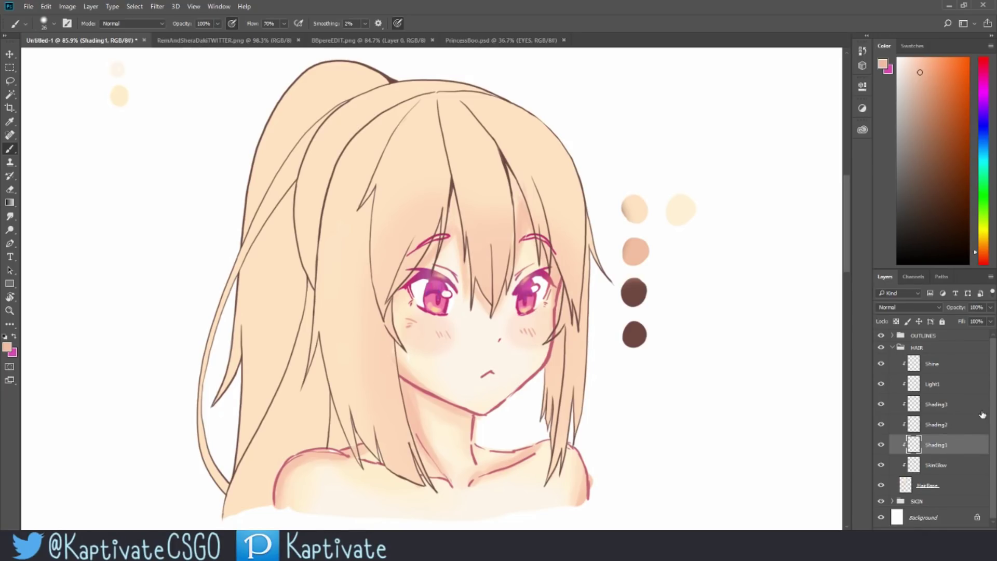
# Try rough shading bands following the head's curve across the crown and bangs, and undo them
pyautogui.scroll(3, 348, 254)
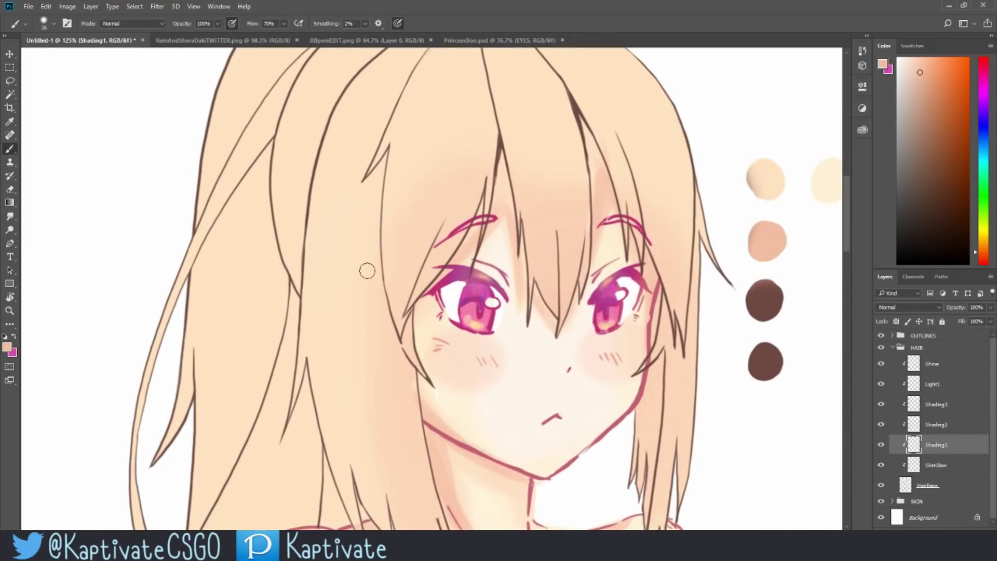
pyautogui.scroll(4, 538, 167)
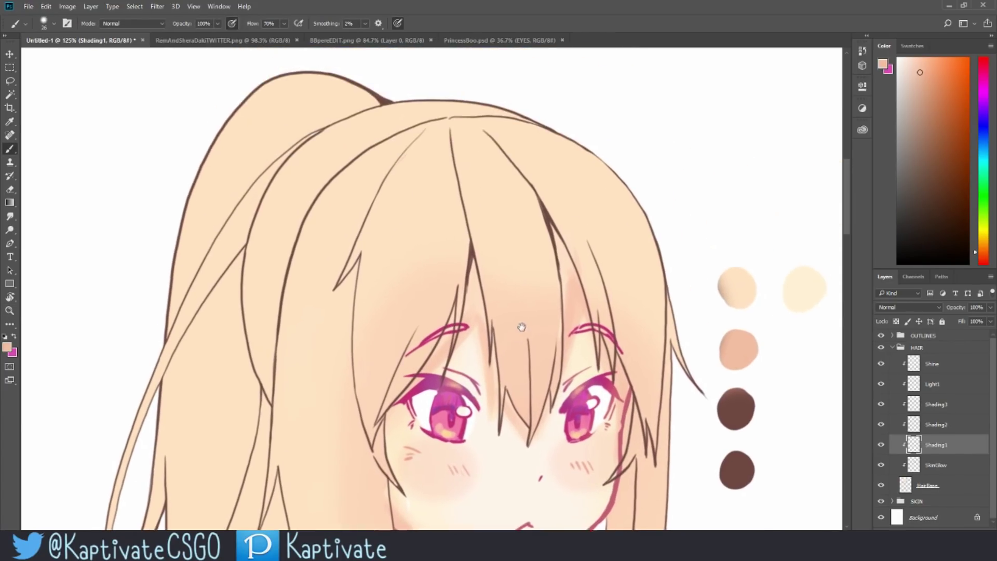
pyautogui.moveTo(540, 157)
pyautogui.mouseDown()
pyautogui.moveTo(568, 170)
pyautogui.moveTo(634, 242)
pyautogui.moveTo(642, 360)
pyautogui.mouseUp()
pyautogui.moveTo(609, 215)
pyautogui.mouseDown()
pyautogui.moveTo(632, 223)
pyautogui.moveTo(486, 236)
pyautogui.moveTo(596, 223)
pyautogui.mouseUp()
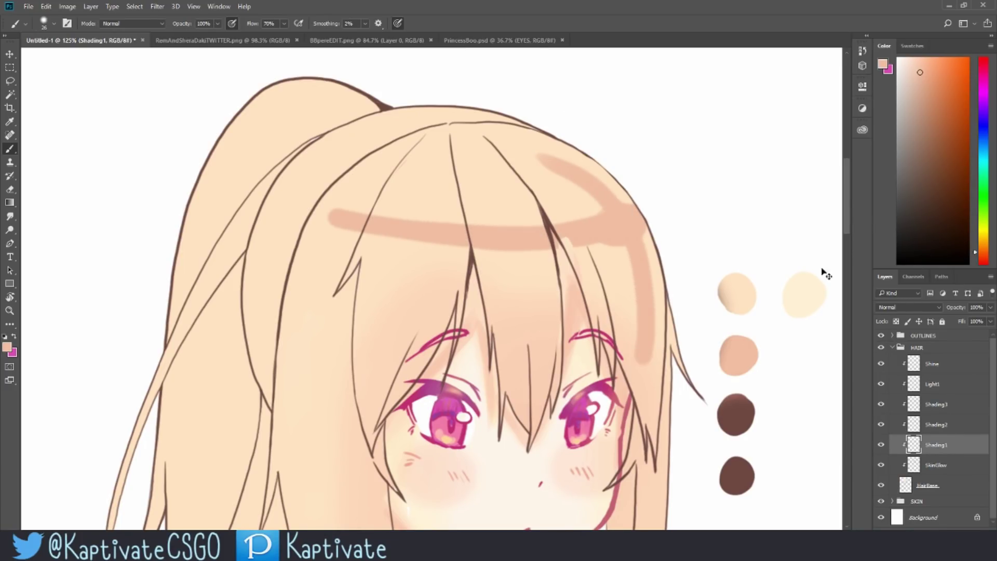
pyautogui.hotkey('ctrl', 'z')
pyautogui.hotkey('ctrl', 'z')
pyautogui.moveTo(370, 282)
pyautogui.mouseDown()
pyautogui.moveTo(506, 273)
pyautogui.moveTo(667, 238)
pyautogui.moveTo(615, 221)
pyautogui.moveTo(423, 245)
pyautogui.moveTo(340, 242)
pyautogui.moveTo(386, 278)
pyautogui.moveTo(604, 257)
pyautogui.moveTo(653, 241)
pyautogui.mouseUp()
pyautogui.hotkey('ctrl', 'z')
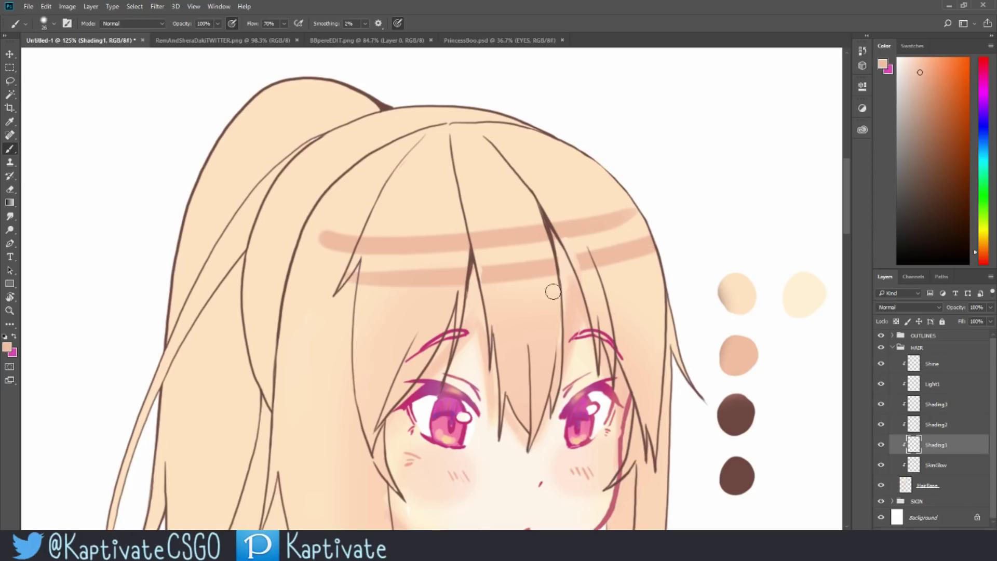
pyautogui.hotkey('ctrl', 'z')
pyautogui.hotkey('ctrl', 'z')
# Paint blended vertical shading strokes along both edges of the left bangs section on Shading1, enlarging the brush partway
pyautogui.moveTo(362, 299)
pyautogui.mouseDown()
pyautogui.moveTo(370, 275)
pyautogui.moveTo(371, 293)
pyautogui.moveTo(380, 281)
pyautogui.moveTo(363, 294)
pyautogui.moveTo(361, 286)
pyautogui.moveTo(355, 321)
pyautogui.moveTo(378, 274)
pyautogui.mouseUp()
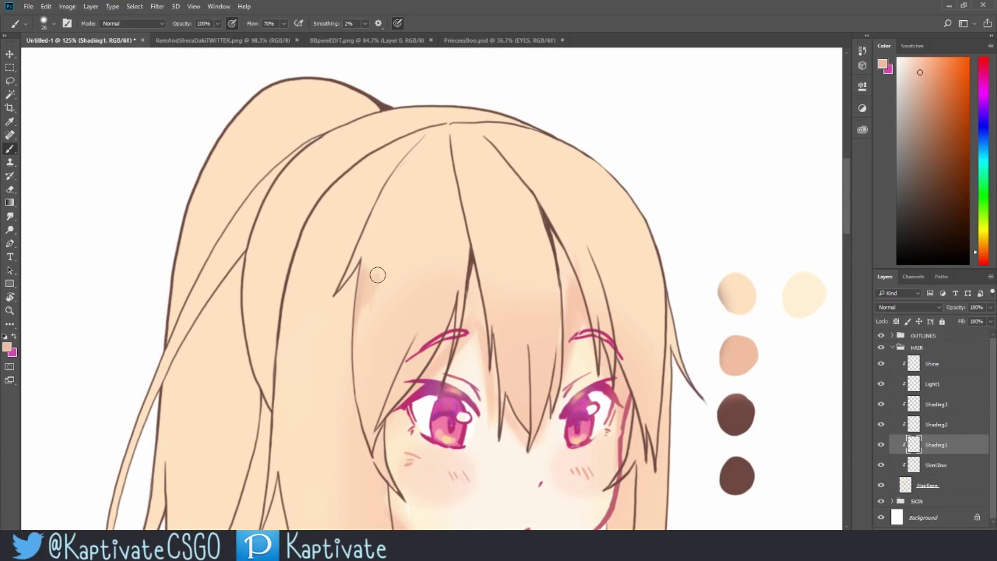
pyautogui.keyDown('alt'); pyautogui.click(442, 130); pyautogui.keyUp('alt')
pyautogui.moveTo(369, 279)
pyautogui.mouseDown()
pyautogui.moveTo(365, 253)
pyautogui.moveTo(365, 312)
pyautogui.moveTo(389, 257)
pyautogui.mouseUp()
pyautogui.rightClick(424, 274)
pyautogui.moveTo(483, 325); pyautogui.dragTo(490, 325)
pyautogui.click(413, 288)
pyautogui.moveTo(415, 317); pyautogui.dragTo(450, 274)
pyautogui.moveTo(457, 271)
pyautogui.mouseDown()
pyautogui.moveTo(452, 319)
pyautogui.moveTo(458, 214)
pyautogui.moveTo(451, 304)
pyautogui.mouseUp()
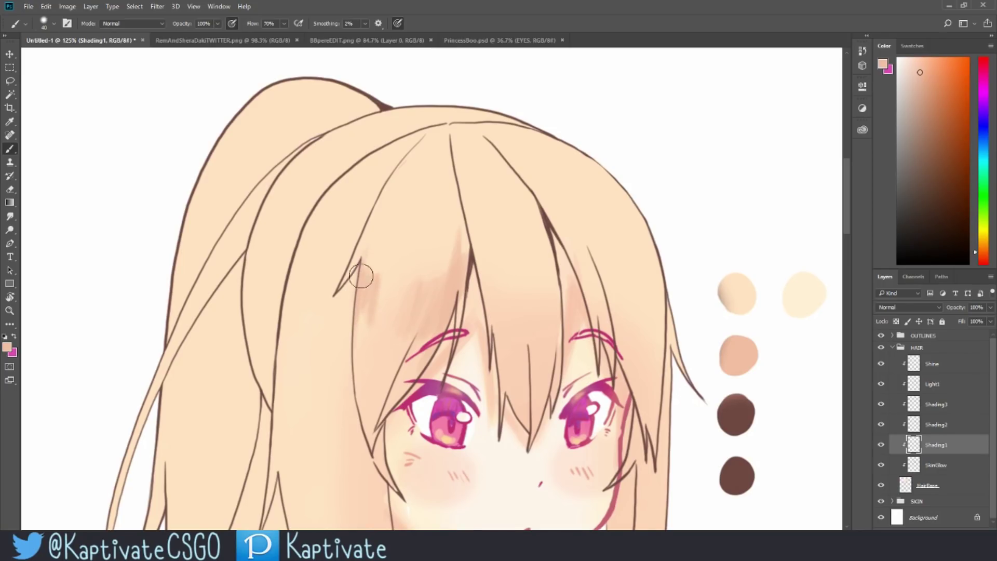
# Paint matching soft shading strokes on the central bangs and on the locks at the right side of the face
pyautogui.moveTo(638, 266); pyautogui.dragTo(590, 249)
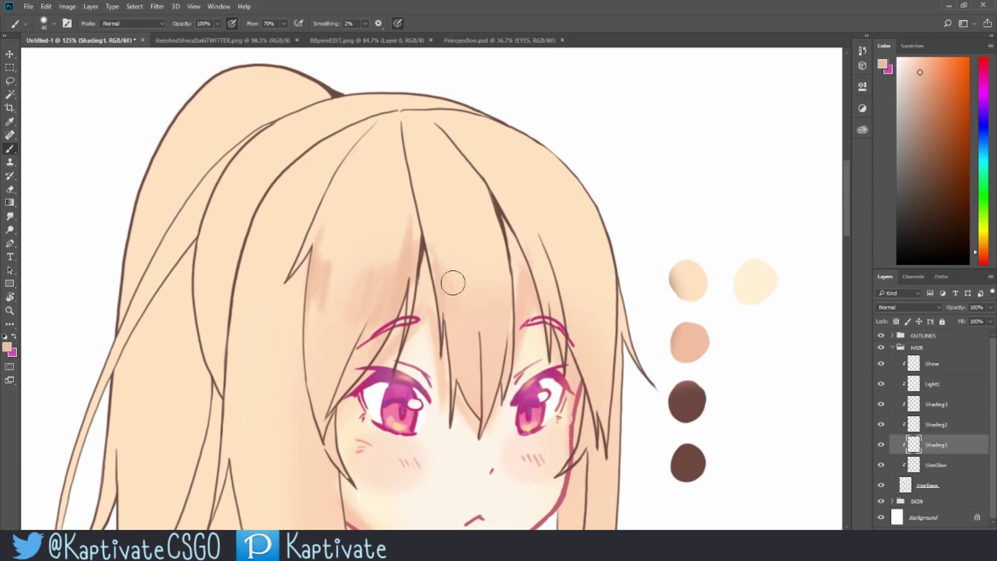
pyautogui.moveTo(470, 268); pyautogui.dragTo(463, 255)
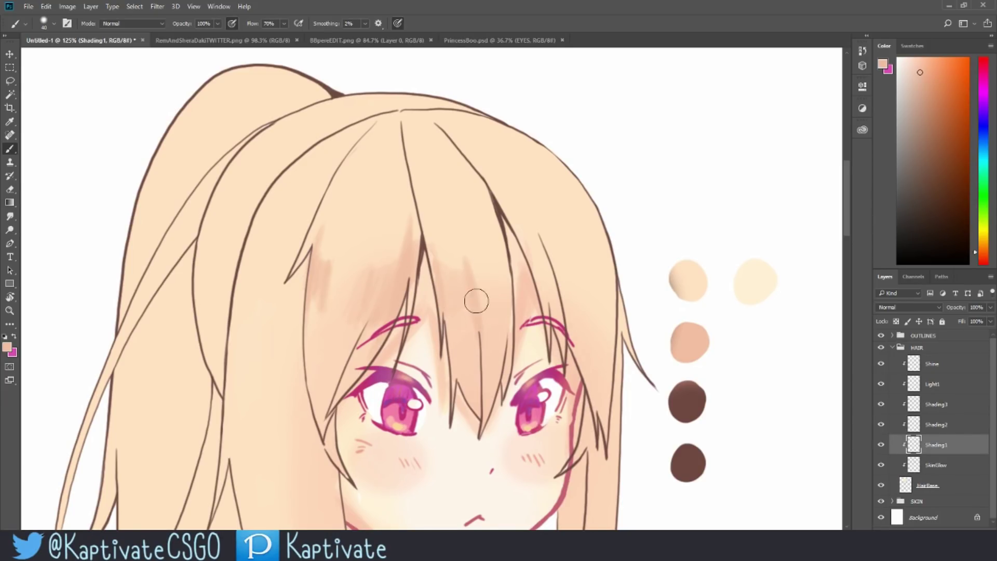
pyautogui.moveTo(512, 304)
pyautogui.mouseDown()
pyautogui.moveTo(515, 334)
pyautogui.moveTo(506, 233)
pyautogui.moveTo(479, 278)
pyautogui.moveTo(481, 295)
pyautogui.moveTo(481, 264)
pyautogui.moveTo(490, 301)
pyautogui.moveTo(491, 263)
pyautogui.moveTo(496, 269)
pyautogui.moveTo(512, 311)
pyautogui.mouseUp()
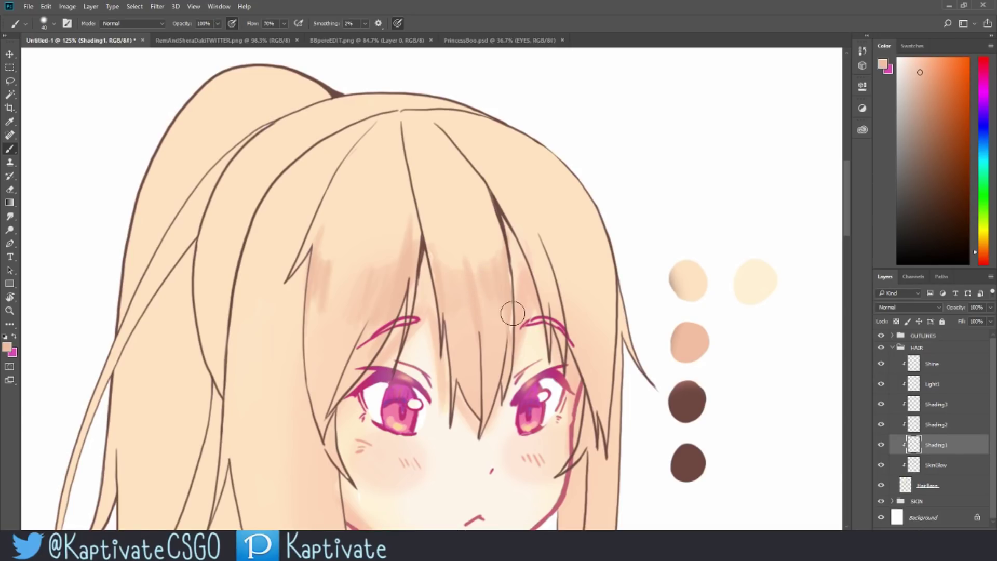
pyautogui.moveTo(548, 249)
pyautogui.mouseDown()
pyautogui.moveTo(537, 286)
pyautogui.moveTo(538, 263)
pyautogui.moveTo(555, 313)
pyautogui.moveTo(576, 268)
pyautogui.moveTo(548, 252)
pyautogui.moveTo(562, 282)
pyautogui.moveTo(559, 264)
pyautogui.moveTo(573, 345)
pyautogui.moveTo(603, 277)
pyautogui.moveTo(602, 228)
pyautogui.moveTo(605, 239)
pyautogui.moveTo(614, 341)
pyautogui.moveTo(594, 283)
pyautogui.moveTo(586, 382)
pyautogui.mouseUp()
# Extend the soft shading down the outer edge of the left bangs and onto the tips of the central bangs
pyautogui.moveTo(612, 240); pyautogui.dragTo(700, 194)
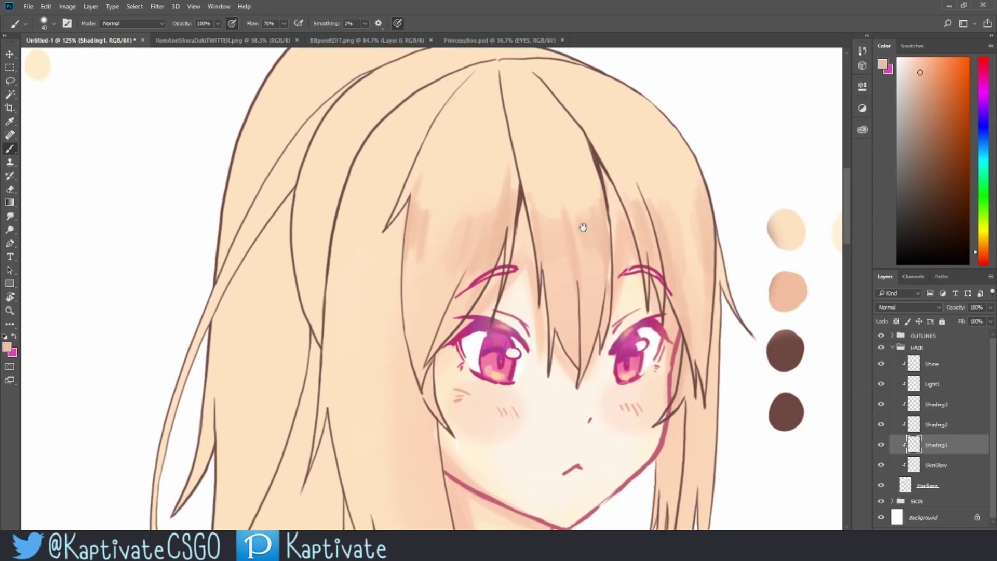
pyautogui.moveTo(407, 249)
pyautogui.mouseDown()
pyautogui.moveTo(413, 199)
pyautogui.moveTo(423, 157)
pyautogui.moveTo(406, 219)
pyautogui.moveTo(434, 183)
pyautogui.moveTo(402, 271)
pyautogui.moveTo(414, 373)
pyautogui.moveTo(454, 324)
pyautogui.moveTo(416, 375)
pyautogui.moveTo(417, 295)
pyautogui.moveTo(421, 372)
pyautogui.moveTo(452, 323)
pyautogui.moveTo(434, 334)
pyautogui.mouseUp()
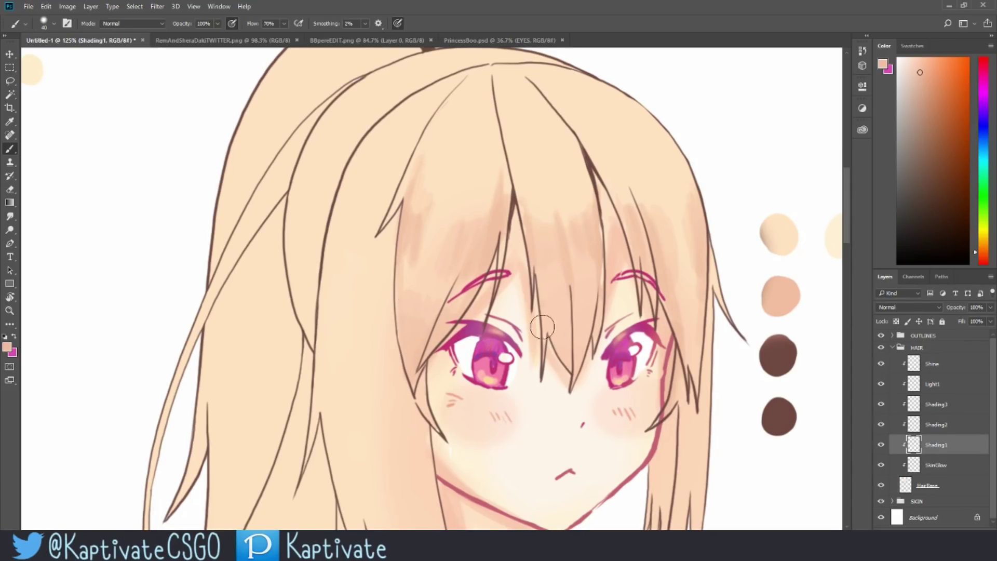
pyautogui.moveTo(557, 372)
pyautogui.mouseDown()
pyautogui.moveTo(586, 313)
pyautogui.moveTo(589, 343)
pyautogui.mouseUp()
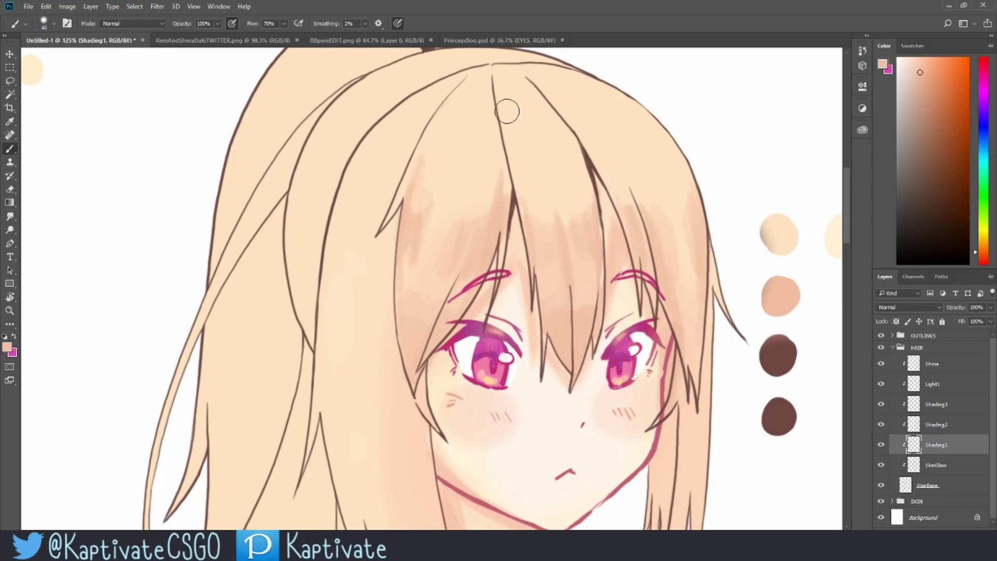
# Try shading strokes near the roots of the central bangs below the hair parting, and undo them
pyautogui.moveTo(508, 104); pyautogui.dragTo(550, 188)
pyautogui.hotkey('ctrl', 'z')
pyautogui.moveTo(516, 104)
pyautogui.mouseDown()
pyautogui.moveTo(547, 150)
pyautogui.moveTo(522, 173)
pyautogui.moveTo(525, 151)
pyautogui.mouseUp()
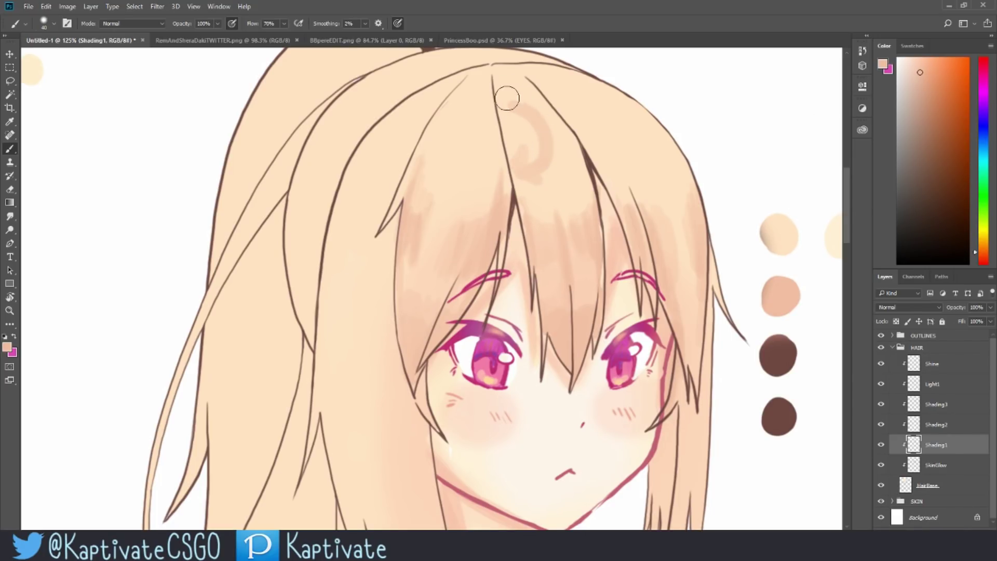
pyautogui.hotkey('ctrl', 'z')
pyautogui.hotkey('ctrl', 'z')
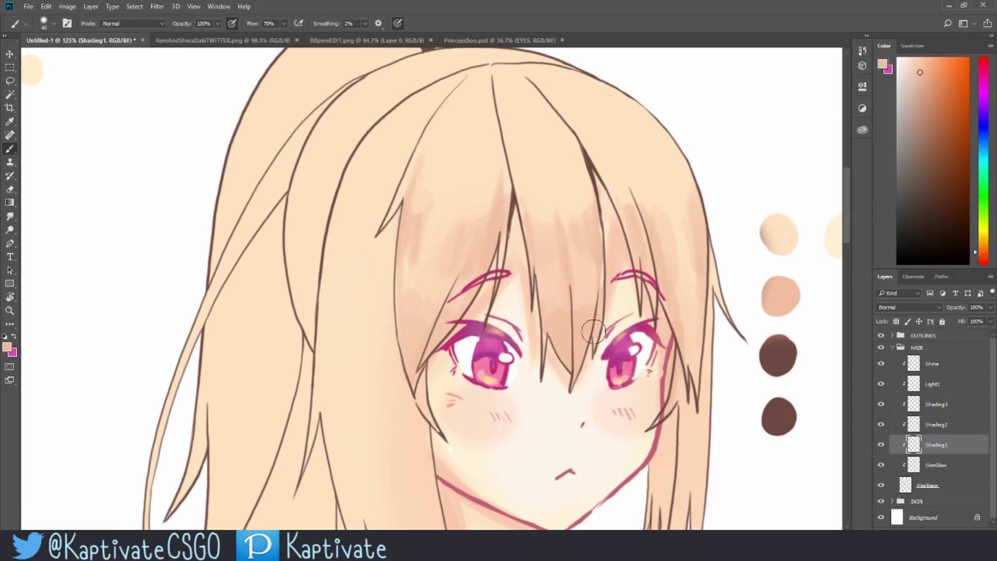
# Reselect the Shading1 layer and paint soft shading across the upper part of the long side lock left of the bangs
pyautogui.moveTo(618, 392); pyautogui.dragTo(547, 347)
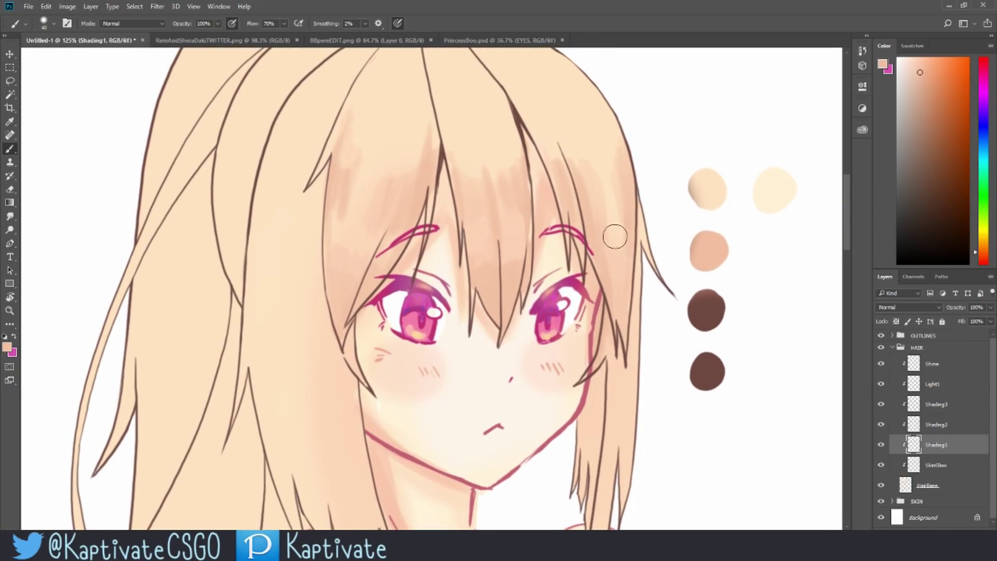
pyautogui.scroll(-3, 597, 307)
pyautogui.moveTo(581, 443); pyautogui.dragTo(510, 460)
pyautogui.scroll(3, 510, 291)
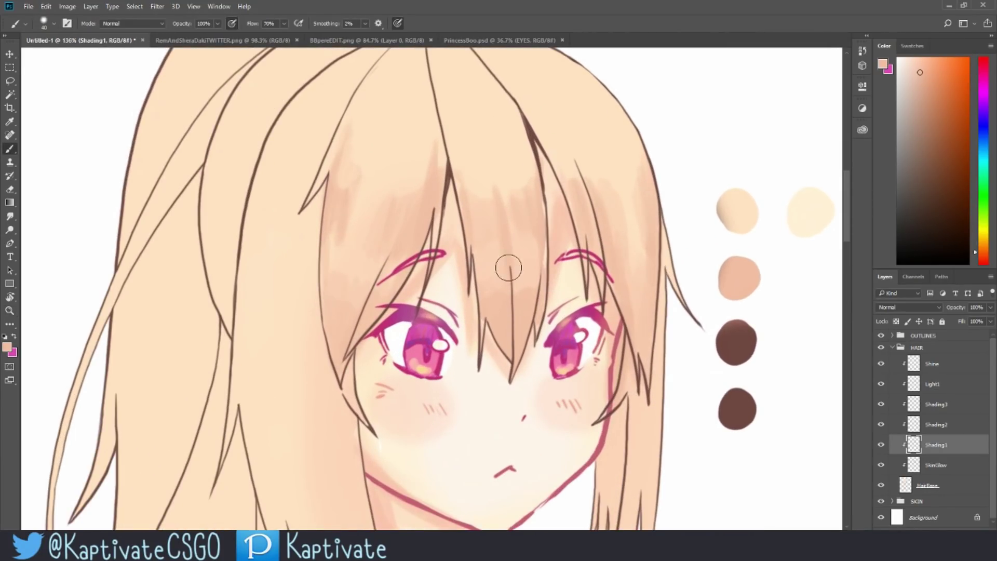
pyautogui.scroll(-2, 485, 291)
pyautogui.click(935, 485)
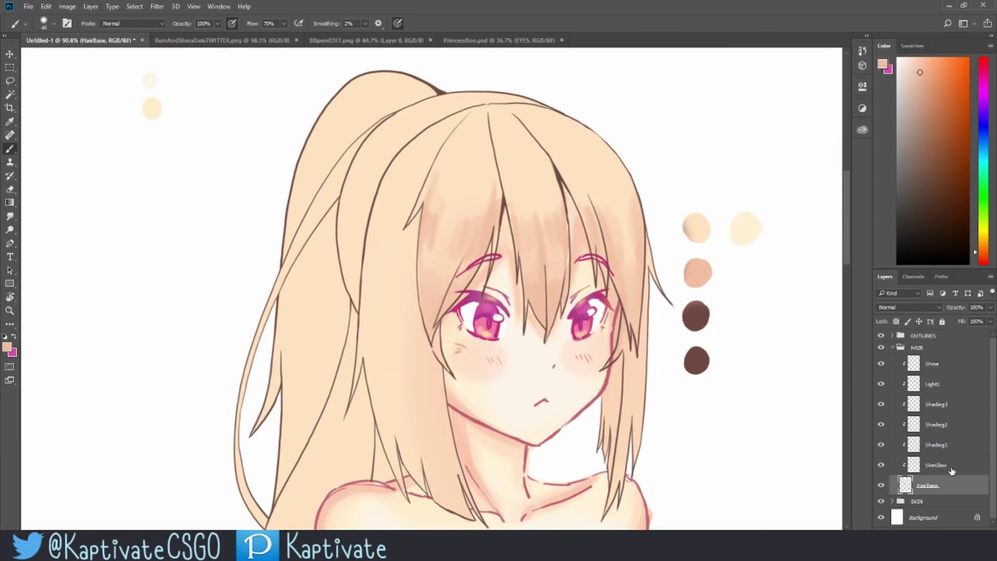
pyautogui.click(966, 444)
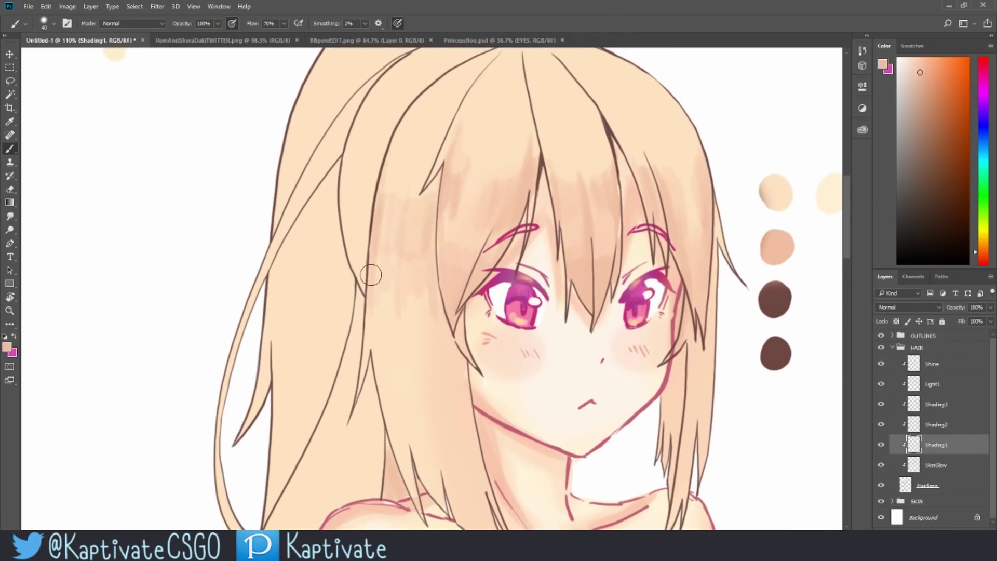
# Extend the soft Shading1 strokes over the crown, the rest of the side locks and the ponytail
pyautogui.scroll(2, 481, 89)
pyautogui.scroll(2, 547, 102)
pyautogui.scroll(-3, 352, 349)
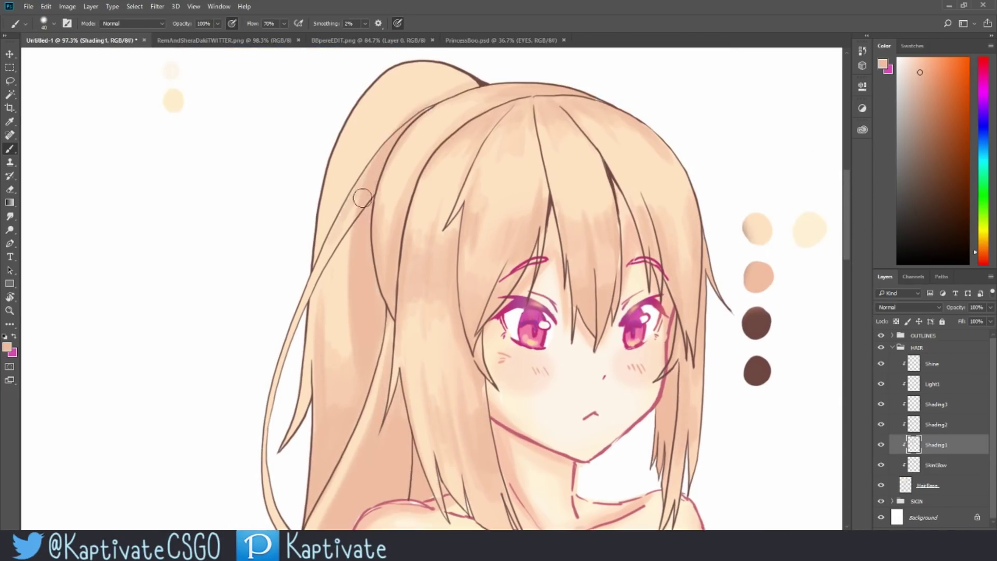
pyautogui.press('z')
pyautogui.scroll(-2, 646, 196)
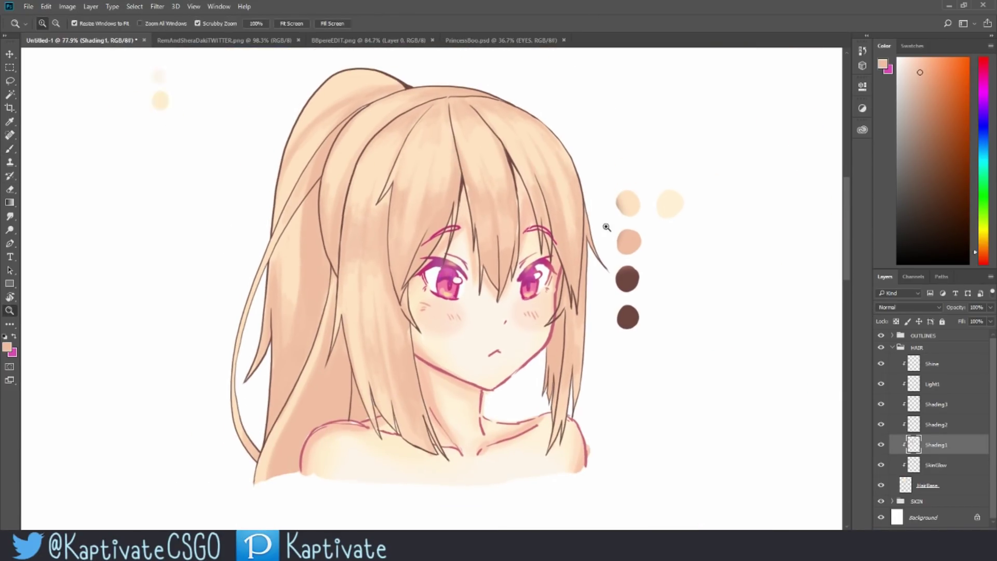
# Recolor the two darkest palette swatches beside the figure to a dusty pink and a muted reddish brown
pyautogui.scroll(3, 703, 256)
pyautogui.scroll(-2, 341, 397)
pyautogui.press('b')
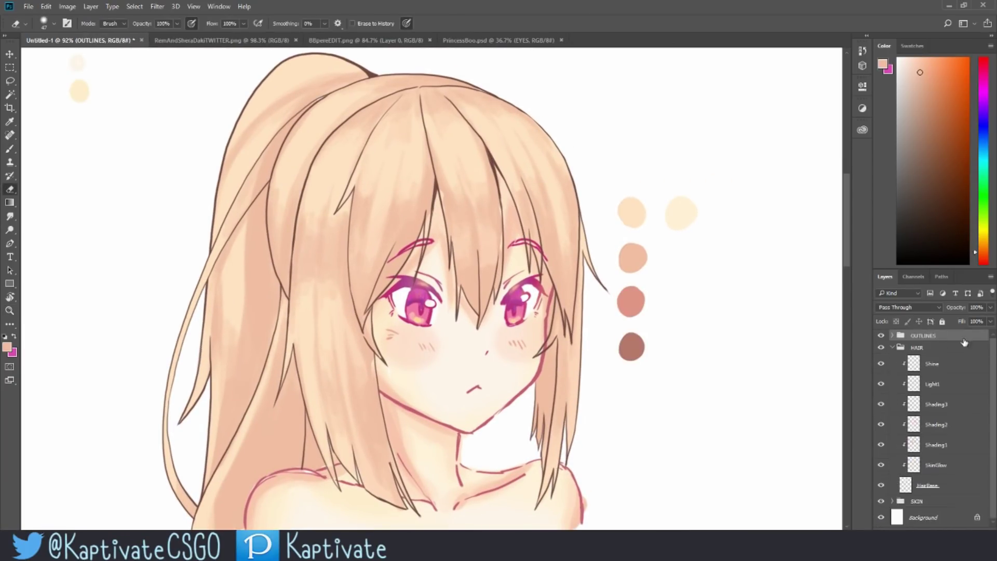
# Sample the dusty pink swatch as the painting color and reduce the brush size
pyautogui.hotkey('alt', '[')
pyautogui.hotkey('alt', '[')
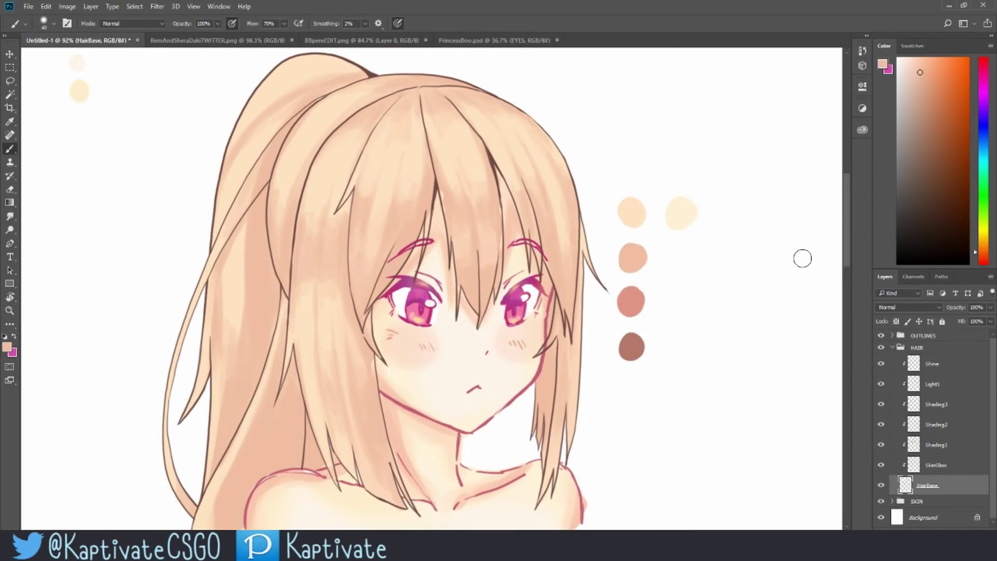
pyautogui.keyDown('alt'); pyautogui.click(630, 297); pyautogui.keyUp('alt')
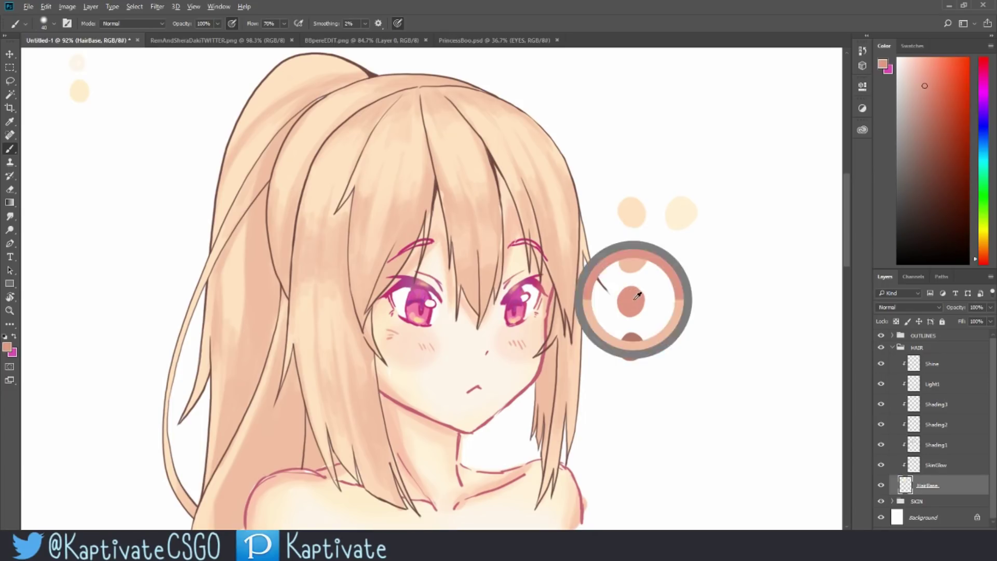
pyautogui.rightClick(694, 269)
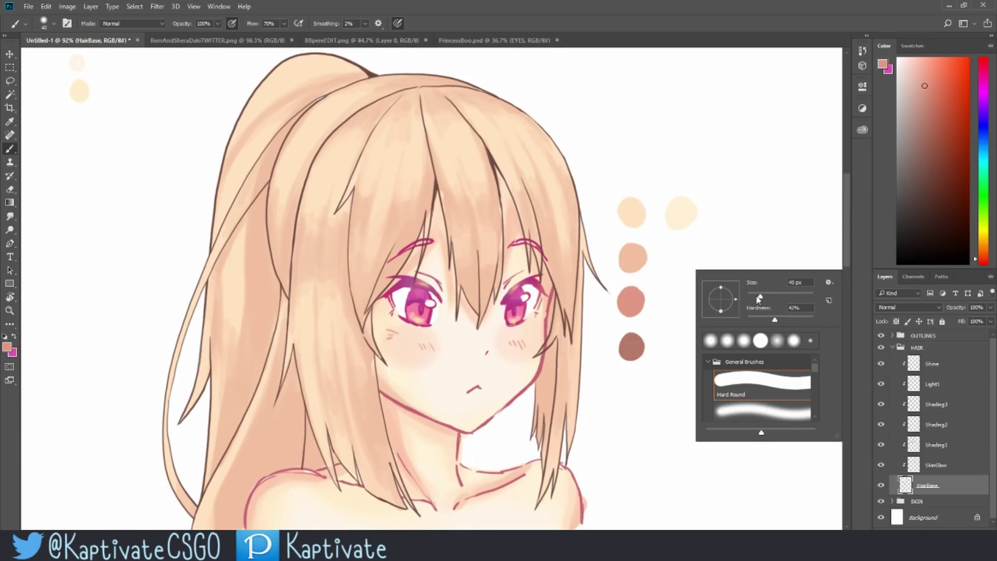
pyautogui.moveTo(754, 294); pyautogui.dragTo(753, 294)
pyautogui.click(681, 26)
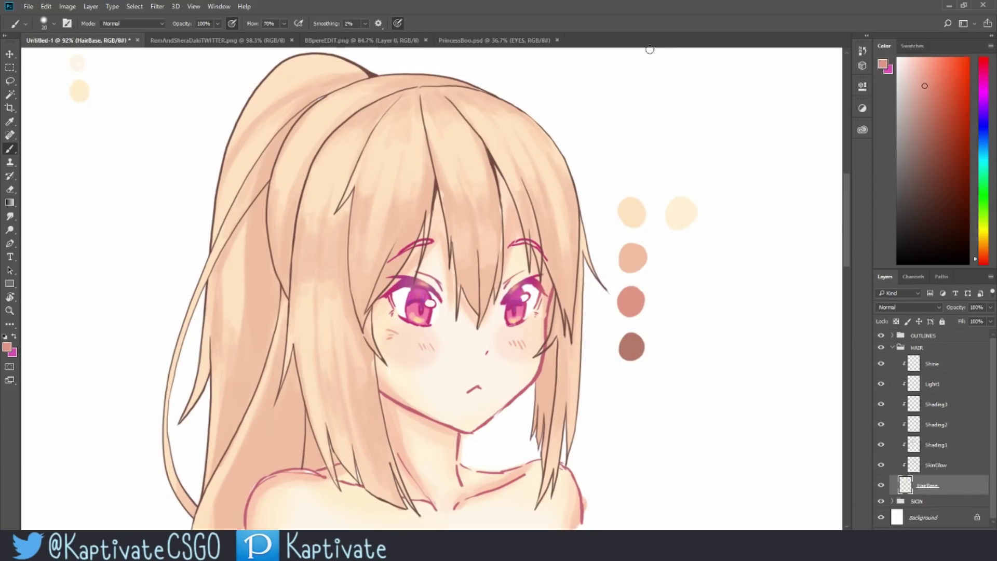
# Make Shading2 the active layer for darker shading on the bangs
pyautogui.press('z')
pyautogui.moveTo(373, 178); pyautogui.dragTo(415, 126)
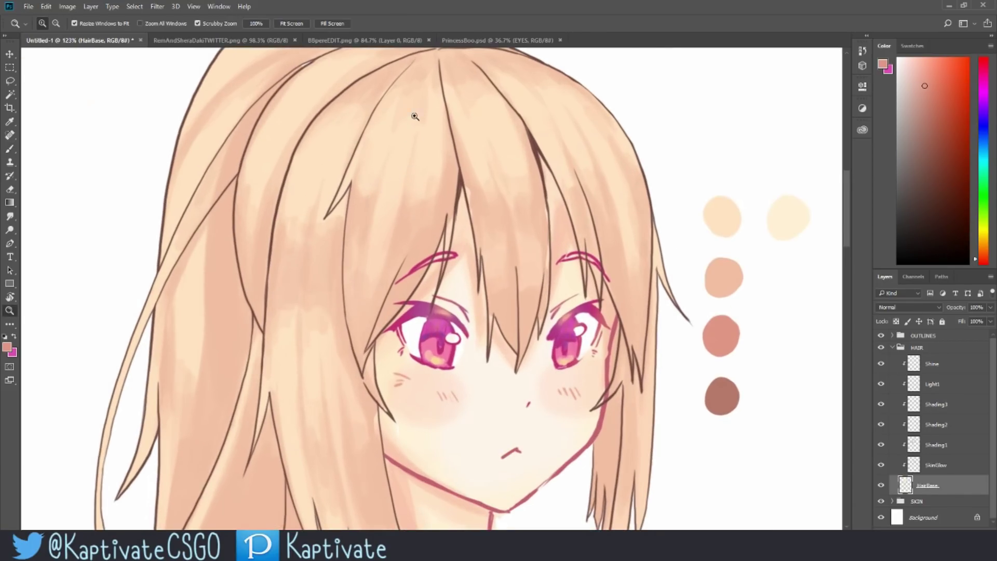
pyautogui.press('b')
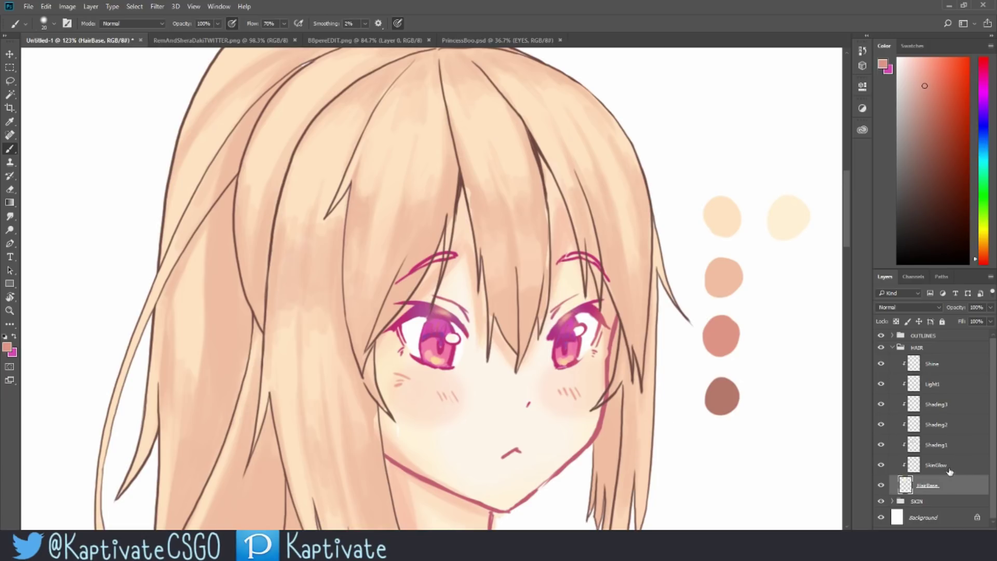
pyautogui.click(962, 442)
pyautogui.click(960, 424)
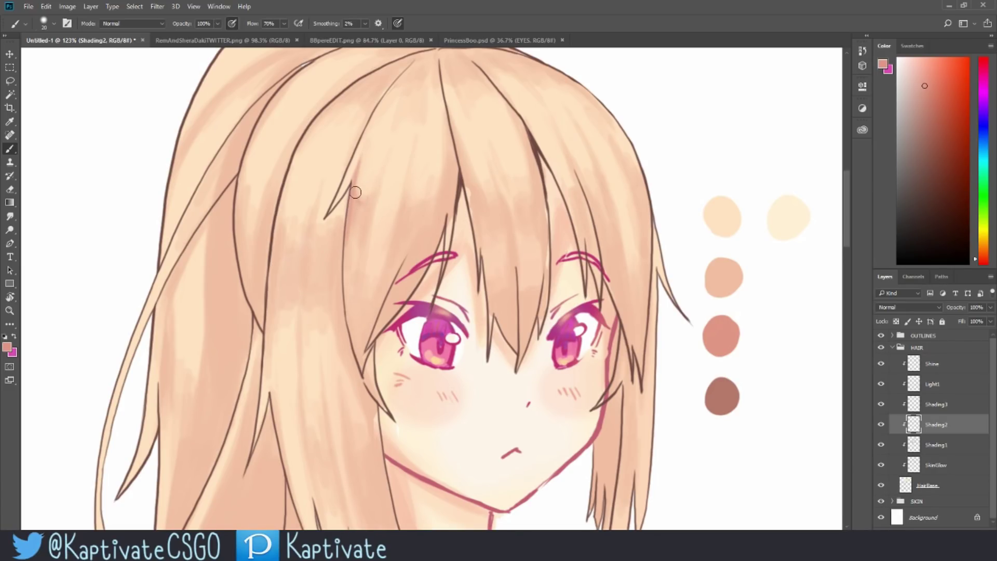
# Try dusty pink strokes on the strand left of the bangs and across the bangs to the right-hand hair, and undo them
pyautogui.moveTo(278, 130)
pyautogui.mouseDown()
pyautogui.moveTo(270, 142)
pyautogui.moveTo(278, 114)
pyautogui.moveTo(308, 128)
pyautogui.mouseUp()
pyautogui.hotkey('ctrl', 'z')
pyautogui.moveTo(263, 154); pyautogui.dragTo(324, 72)
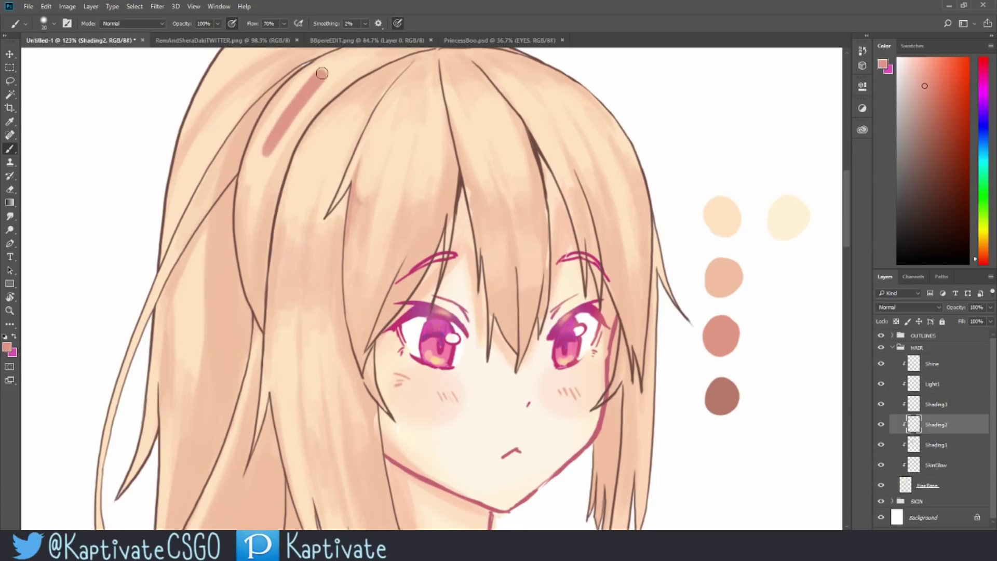
pyautogui.hotkey('ctrl', 'z')
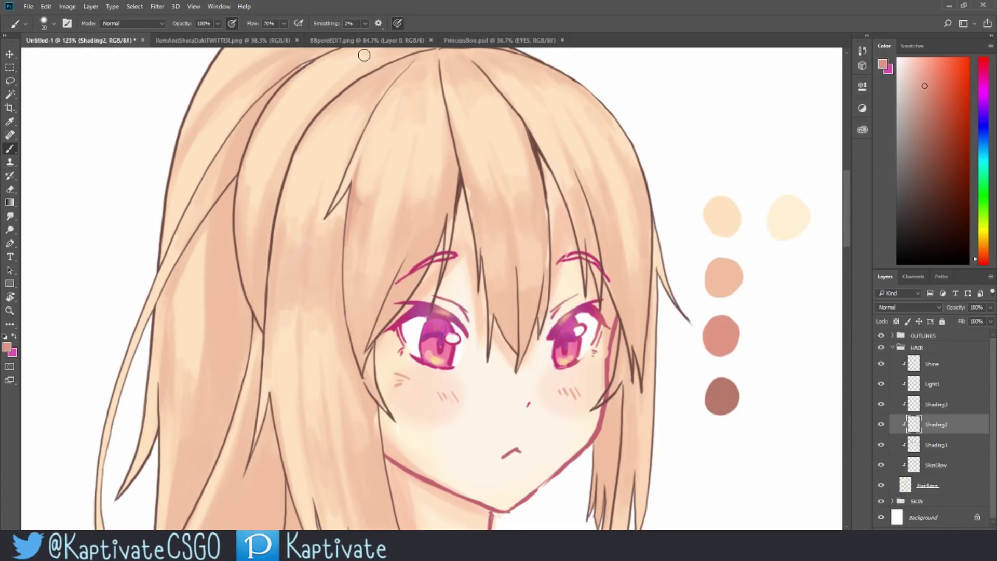
pyautogui.moveTo(270, 139); pyautogui.dragTo(325, 80)
pyautogui.hotkey('ctrl', 'z')
pyautogui.moveTo(351, 154); pyautogui.dragTo(574, 136)
pyautogui.hotkey('ctrl', 'z')
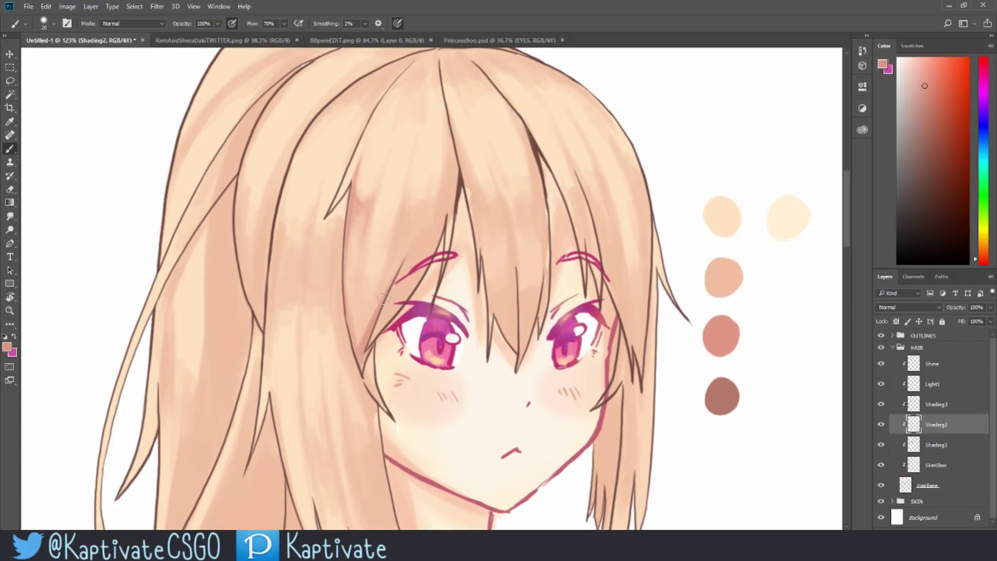
pyautogui.moveTo(656, 207); pyautogui.dragTo(582, 243)
pyautogui.hotkey('ctrl', 'z')
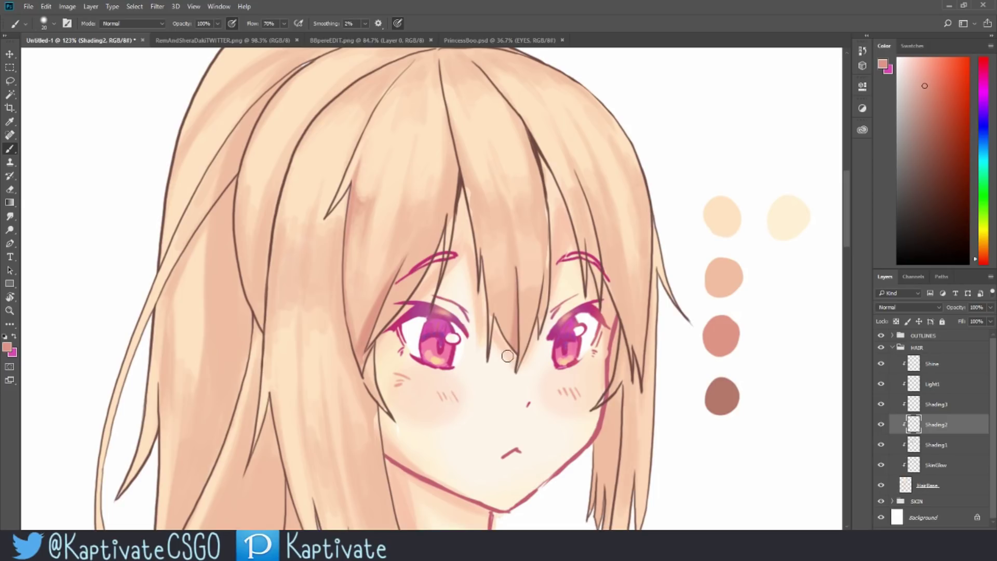
# Paint darker shading on Shading2 along the edges and tips of the central bangs and beneath the parting
pyautogui.moveTo(544, 287); pyautogui.dragTo(540, 319)
pyautogui.moveTo(484, 230); pyautogui.dragTo(486, 304)
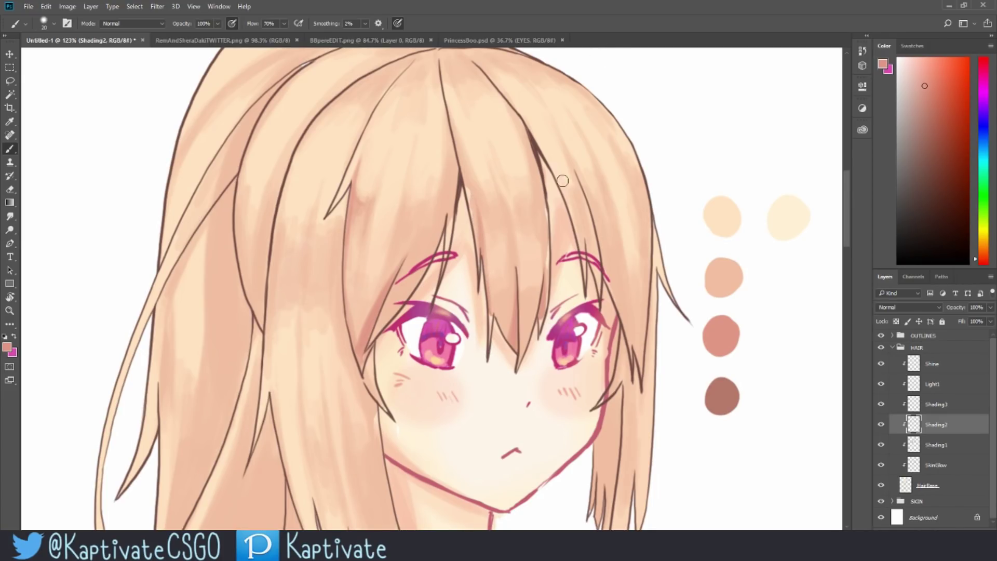
pyautogui.moveTo(517, 112)
pyautogui.mouseDown()
pyautogui.moveTo(536, 196)
pyautogui.moveTo(530, 167)
pyautogui.moveTo(536, 187)
pyautogui.mouseUp()
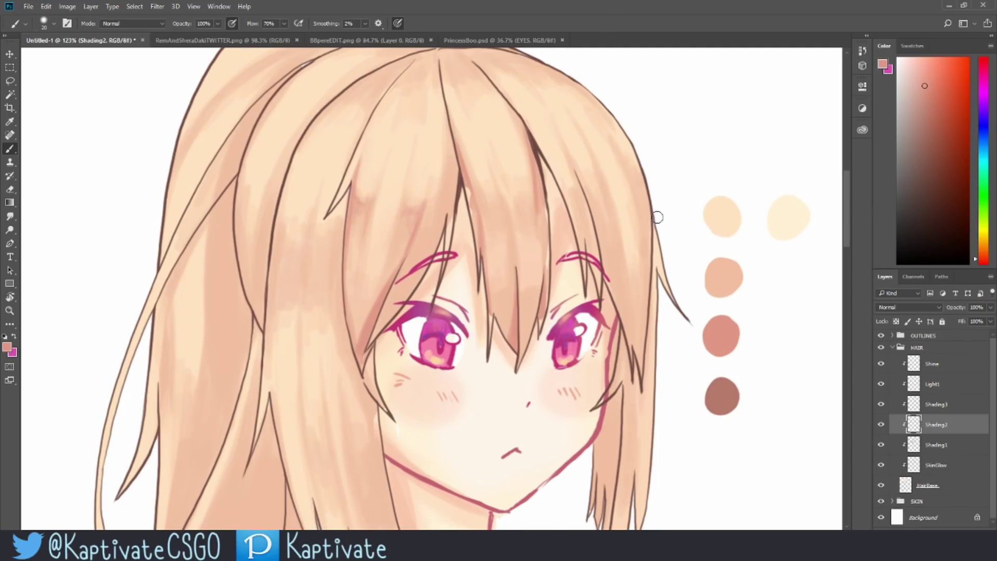
pyautogui.scroll(-3, 656, 216)
pyautogui.scroll(4, 679, 220)
pyautogui.press('z')
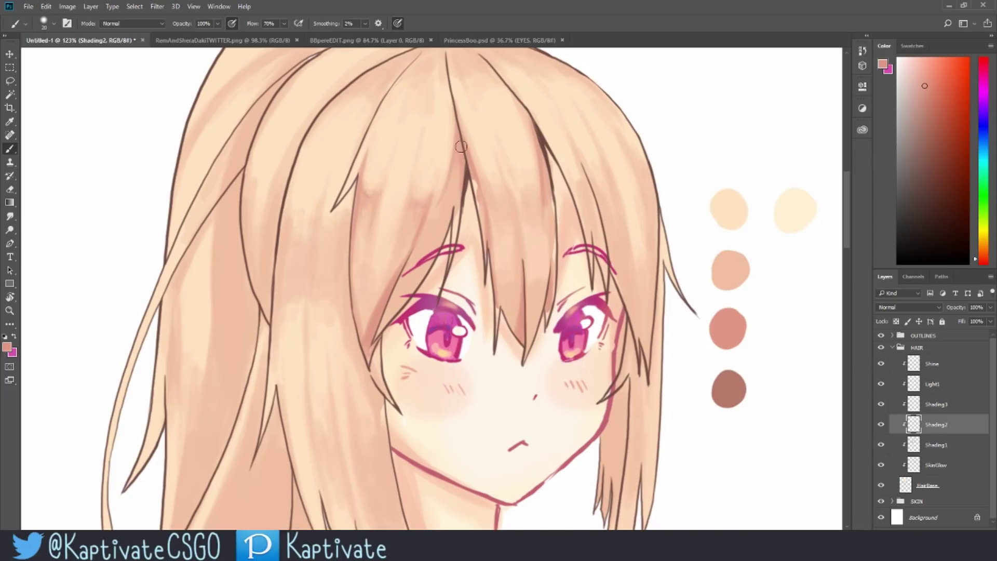
# Add darker shading strokes along the crown band, the right side of the hair and the lock behind the right cheek
pyautogui.press('z')
pyautogui.scroll(-2, 624, 231)
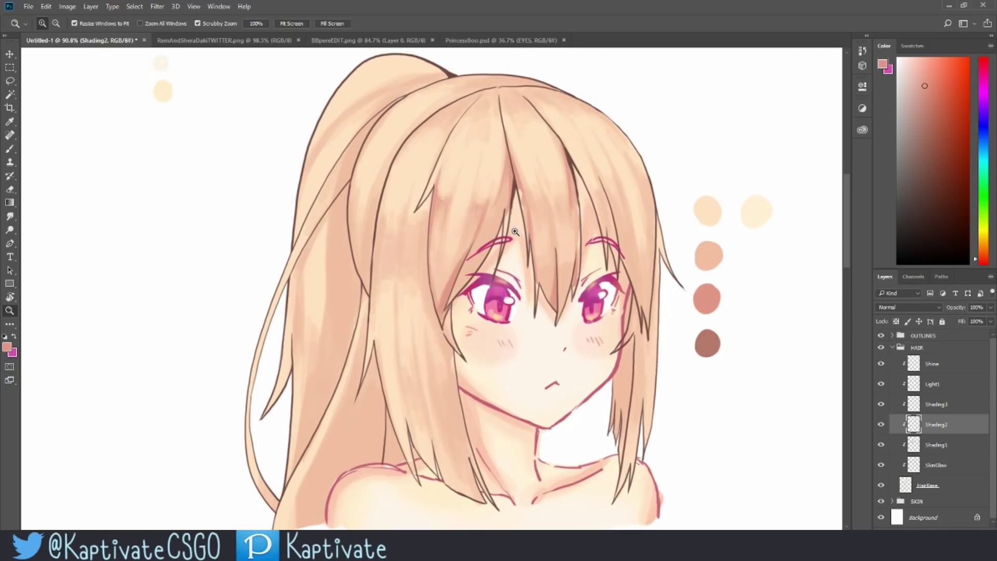
pyautogui.moveTo(544, 71)
pyautogui.mouseDown()
pyautogui.moveTo(608, 149)
pyautogui.moveTo(520, 311)
pyautogui.mouseUp()
pyautogui.scroll(2, 520, 312)
pyautogui.press('b')
pyautogui.scroll(-2, 536, 351)
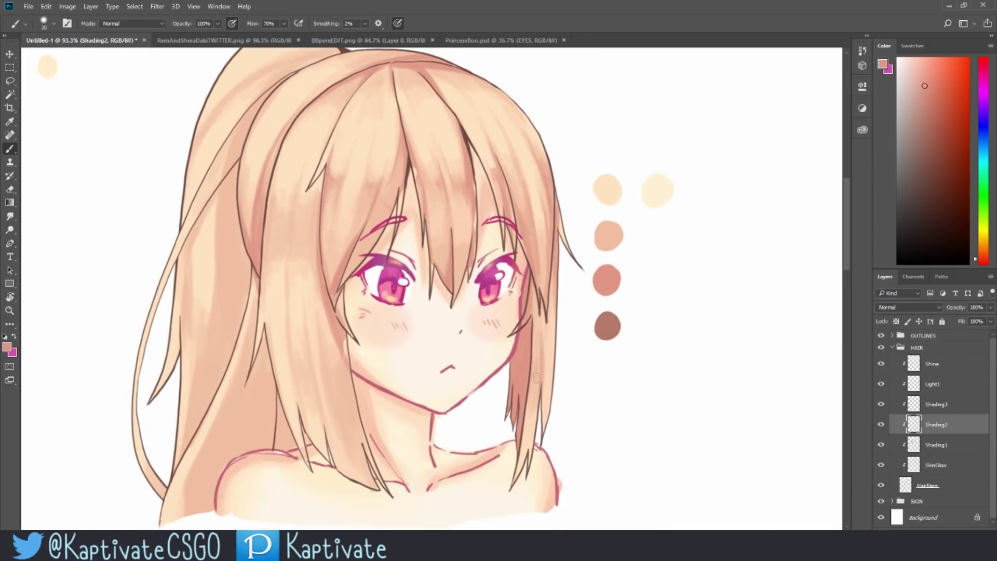
# Paint darker streaks on the long left side locks and begin darkening the ponytail's inner strands
pyautogui.scroll(-2, 536, 351)
pyautogui.scroll(2, 416, 260)
pyautogui.scroll(-3, 279, 131)
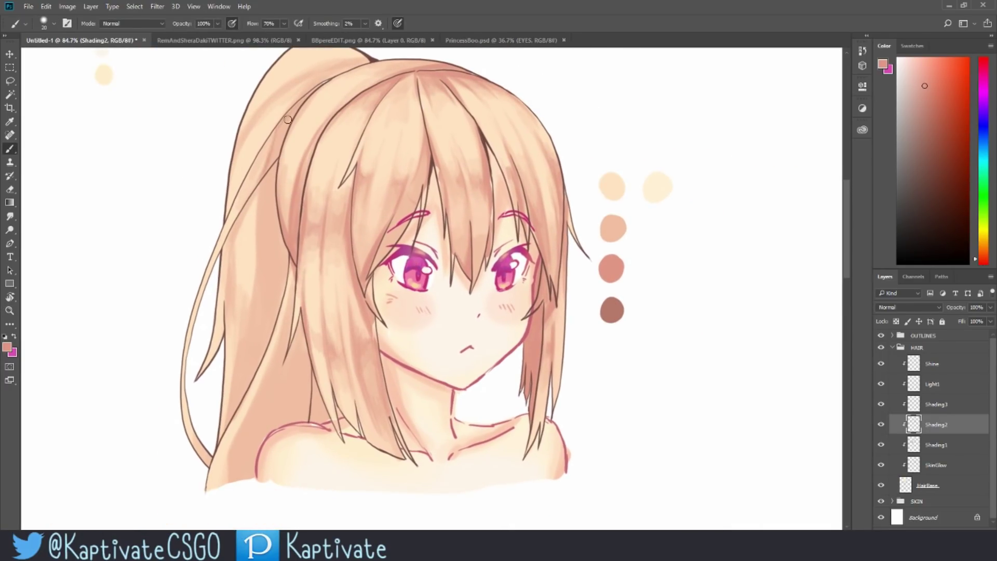
pyautogui.scroll(3, 279, 131)
pyautogui.scroll(-2, 478, 291)
pyautogui.scroll(3, 429, 176)
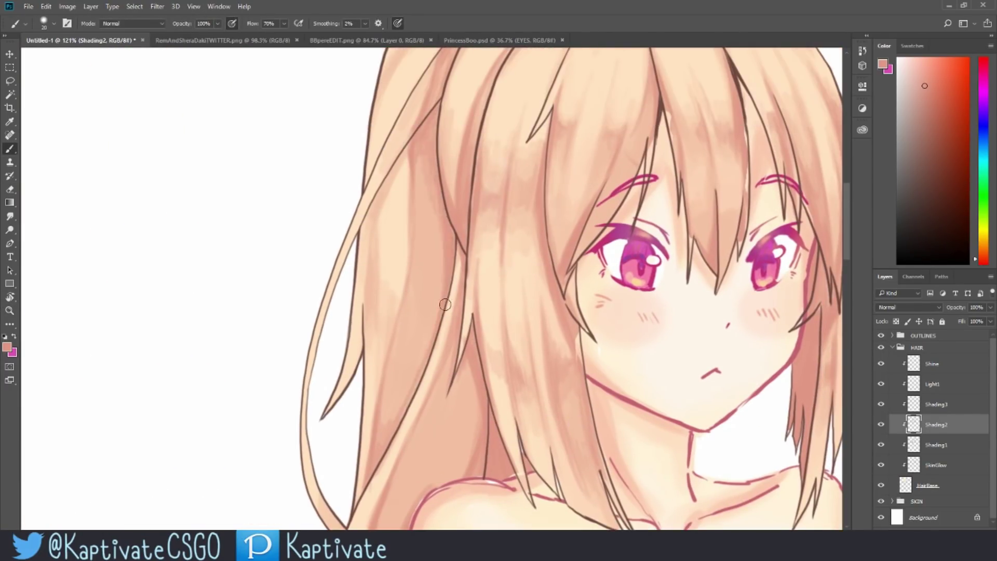
# Finish the darker shading streaks throughout the ponytail and save the document as Tutorial.psd
pyautogui.scroll(3, 429, 176)
pyautogui.scroll(-3, 390, 263)
pyautogui.scroll(-2, 428, 318)
pyautogui.press('z')
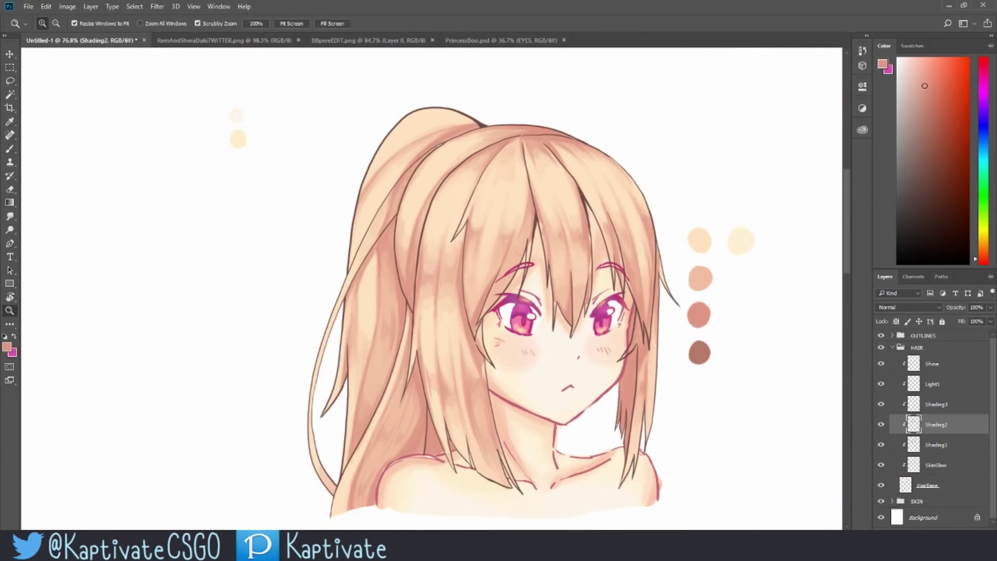
pyautogui.scroll(2, 742, 476)
pyautogui.press('b')
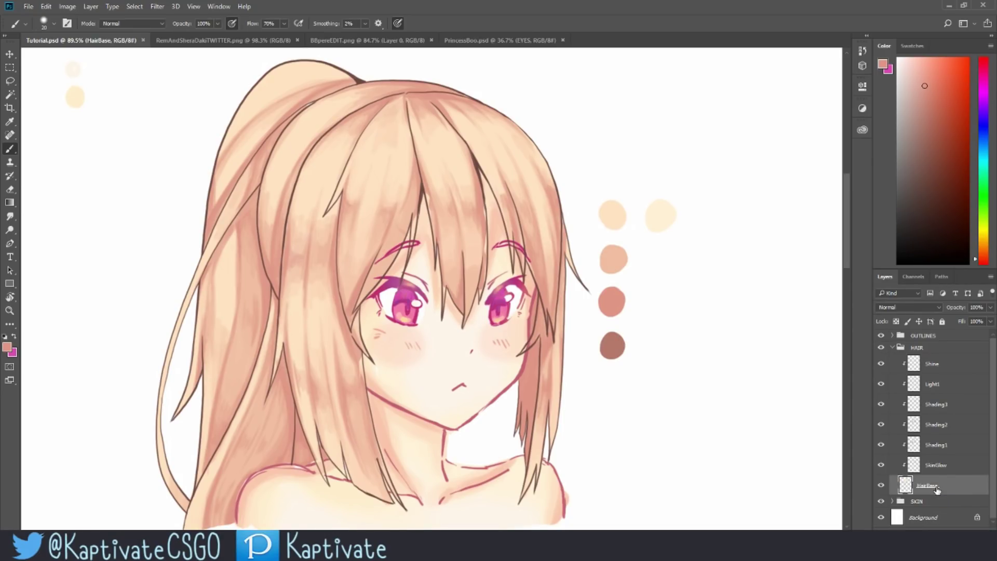
# Compare the hair with Shading2 hidden and with Shading1 hidden, and restore both layers' visibility
pyautogui.click(950, 446)
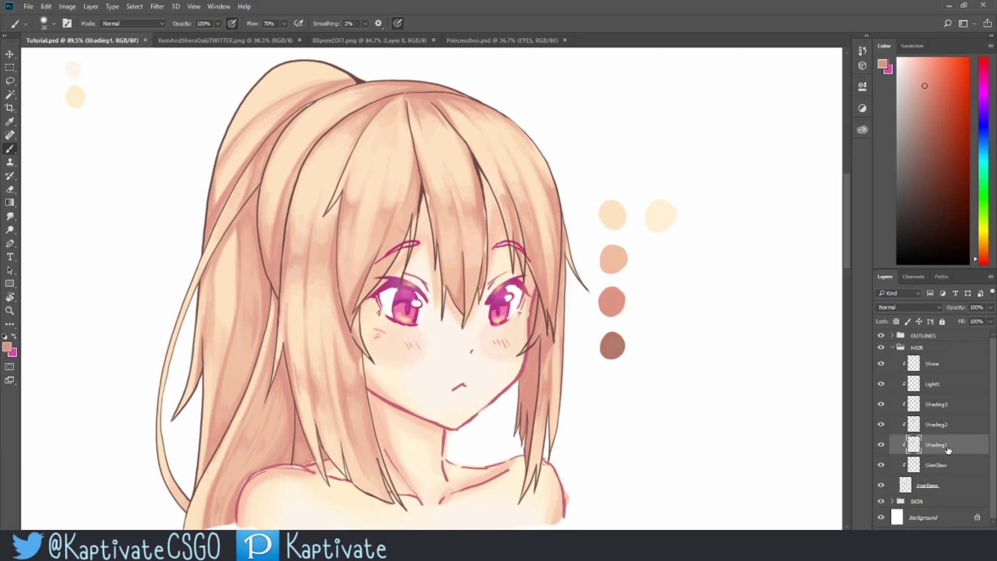
pyautogui.click(881, 424)
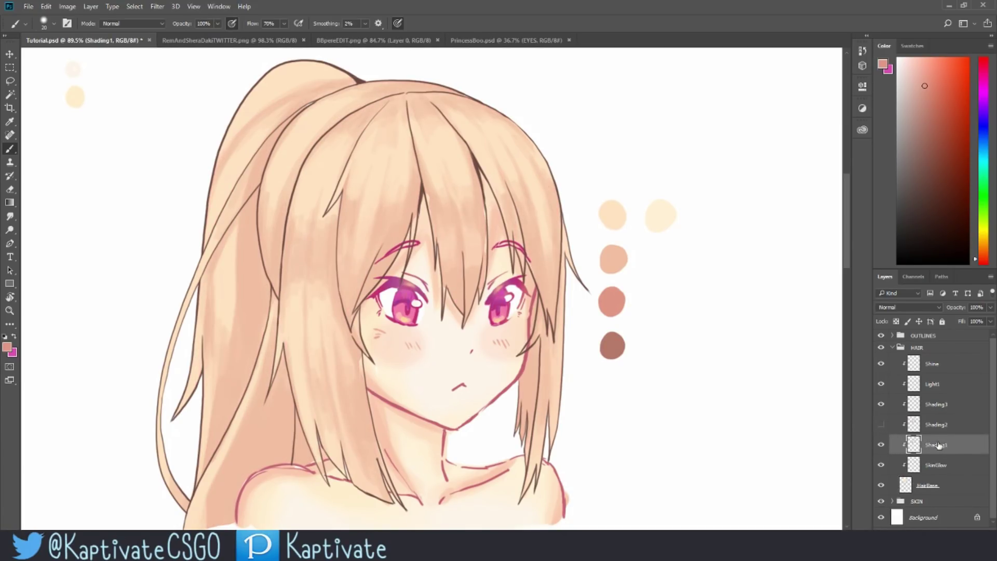
pyautogui.click(881, 445)
pyautogui.click(881, 424)
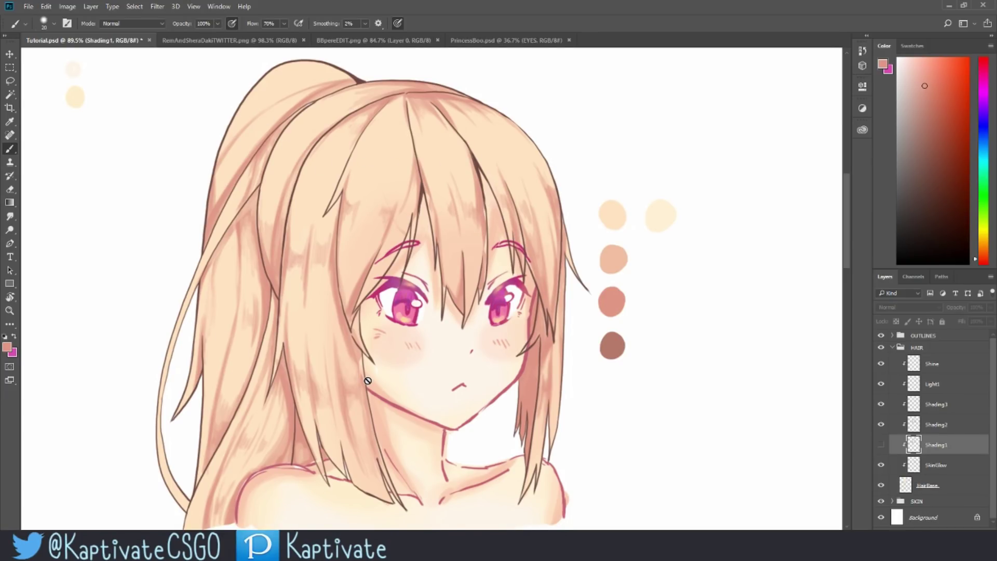
pyautogui.click(934, 432)
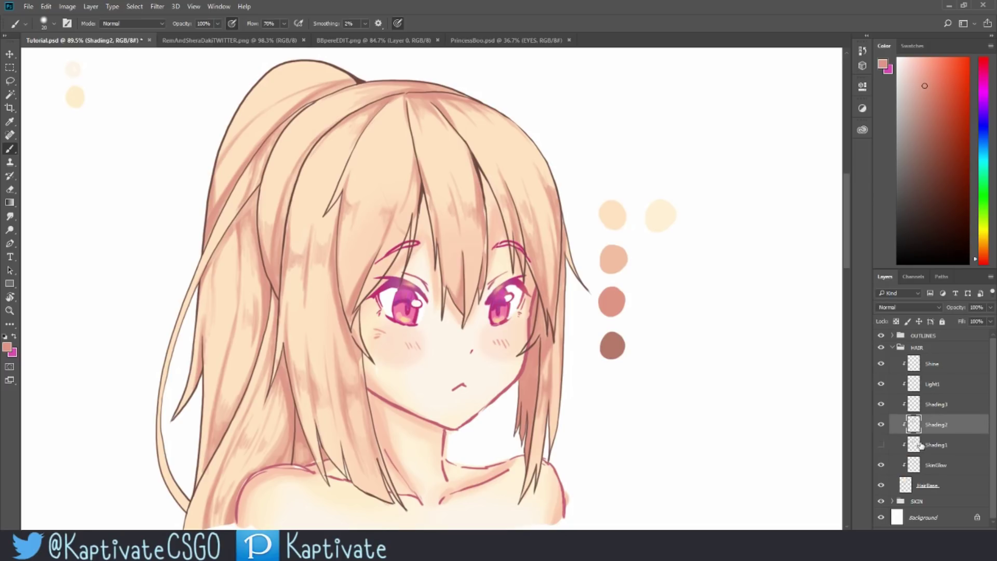
pyautogui.click(922, 447)
pyautogui.click(881, 446)
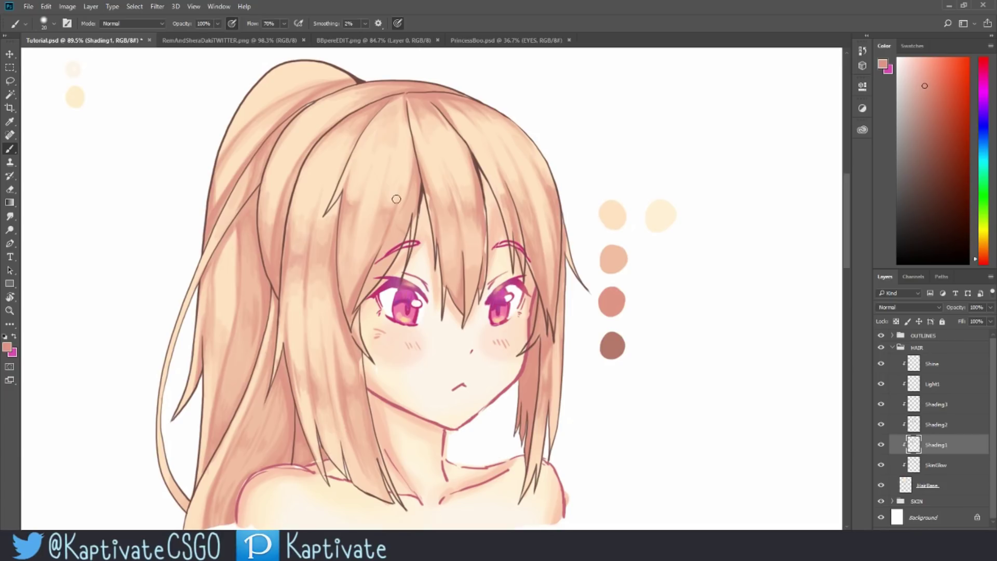
# Try a curved dusty pink band across the upper bangs on Shading1, and undo it
pyautogui.press('z')
pyautogui.click(422, 208)
pyautogui.moveTo(564, 146); pyautogui.dragTo(279, 155)
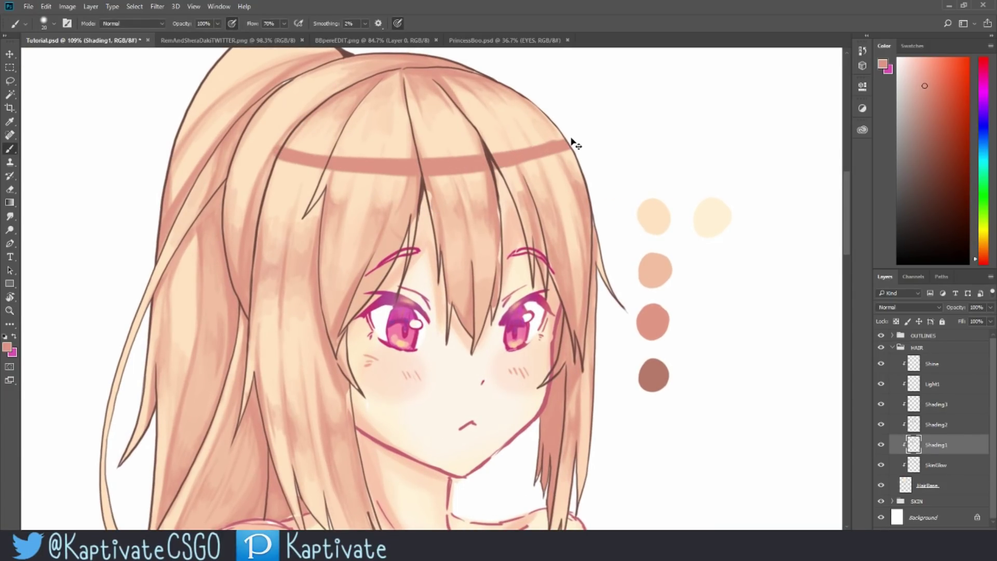
pyautogui.hotkey('ctrl', 'z')
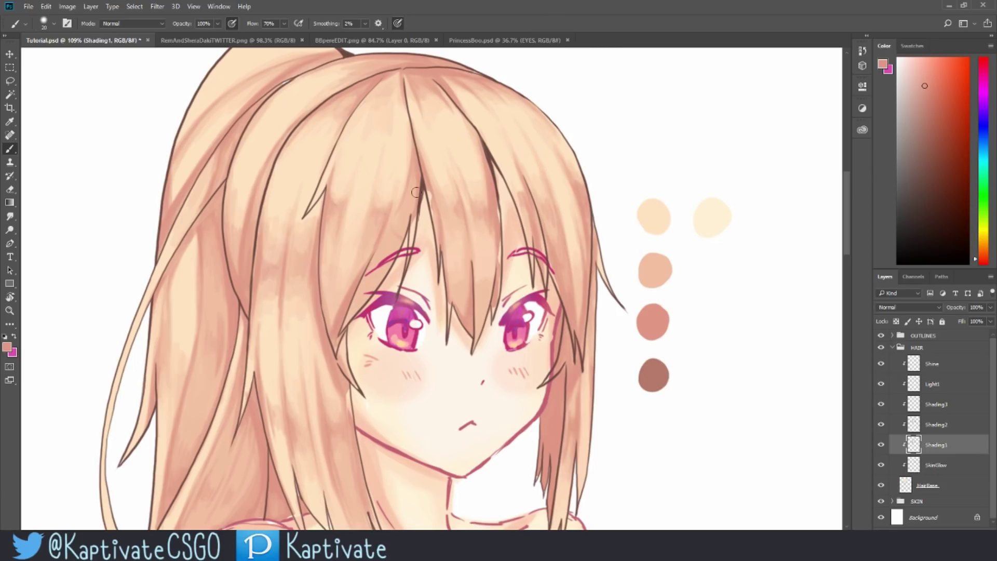
pyautogui.press('z')
pyautogui.click(323, 204)
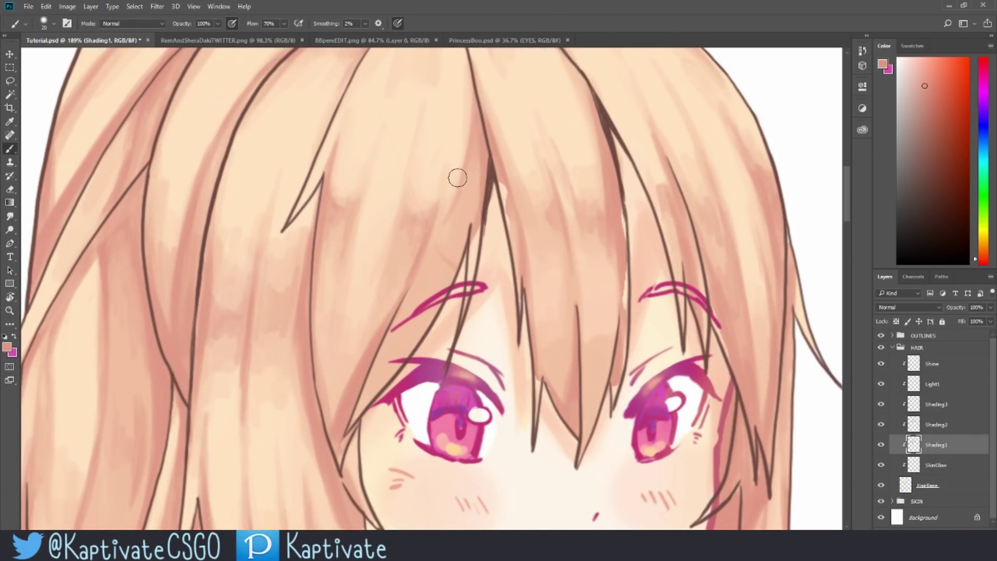
# Try a wide stroke across the upper bangs toward the outer edge of the hair on Shading1, and undo it
pyautogui.scroll(3, 436, 210)
pyautogui.hscroll(5, 436, 209)
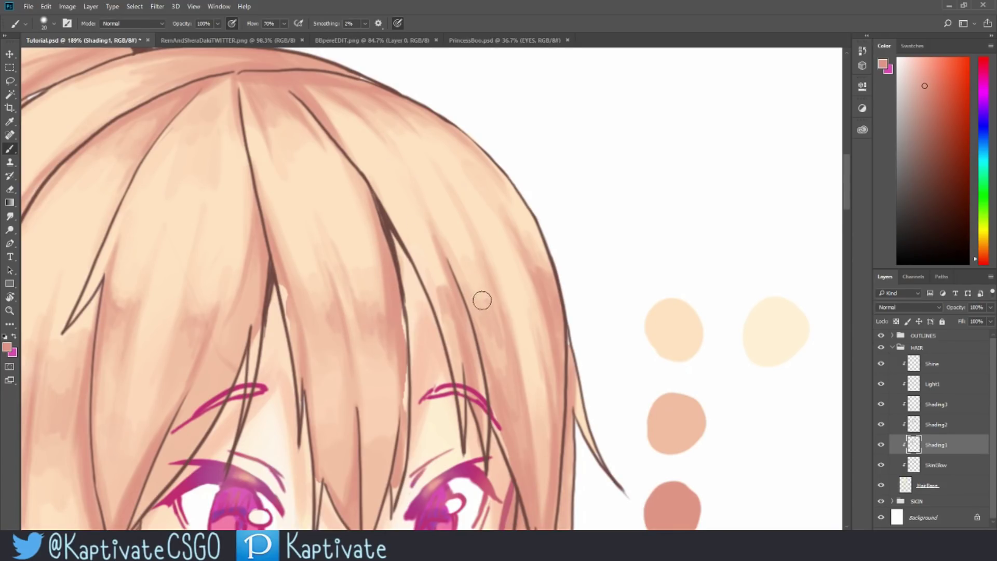
pyautogui.moveTo(146, 218); pyautogui.dragTo(507, 188)
pyautogui.hotkey('ctrl', 'z')
# Examine the two hair shading passes up close and across the whole head
pyautogui.press('z')
pyautogui.scroll(-3, 570, 257)
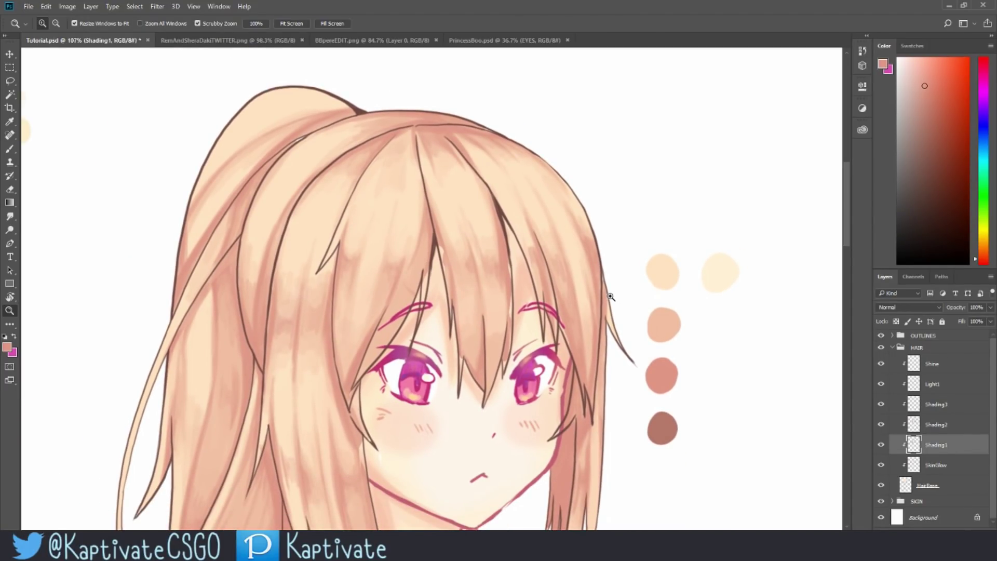
pyautogui.scroll(-2, 611, 297)
pyautogui.moveTo(608, 283); pyautogui.dragTo(627, 207)
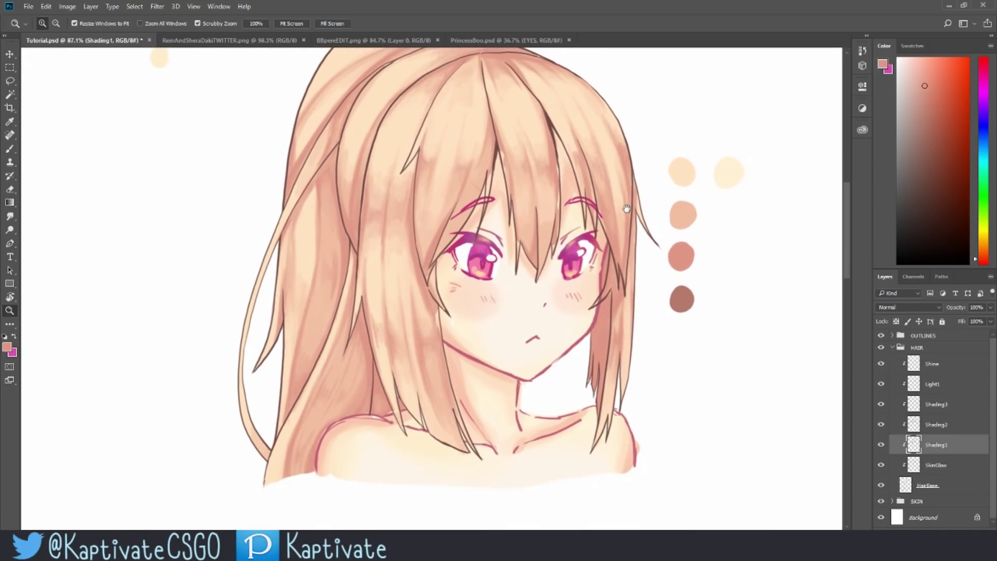
pyautogui.scroll(3, 326, 182)
pyautogui.press('b')
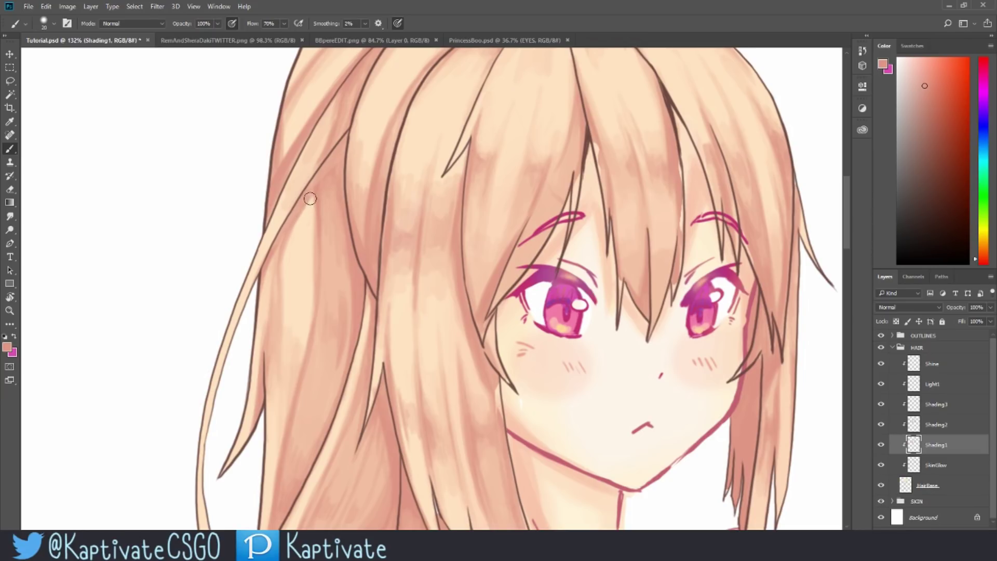
pyautogui.click(950, 425)
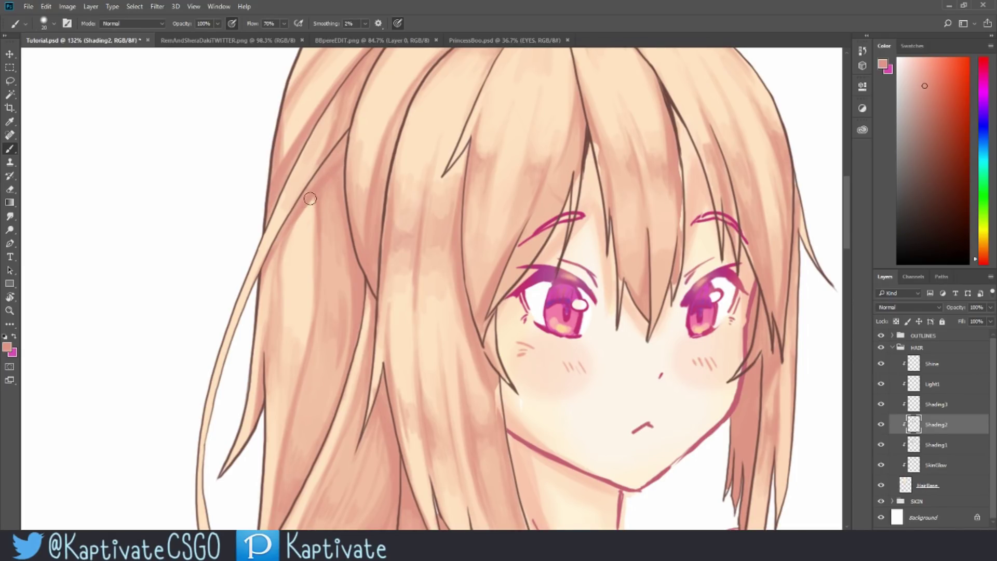
pyautogui.press('e')
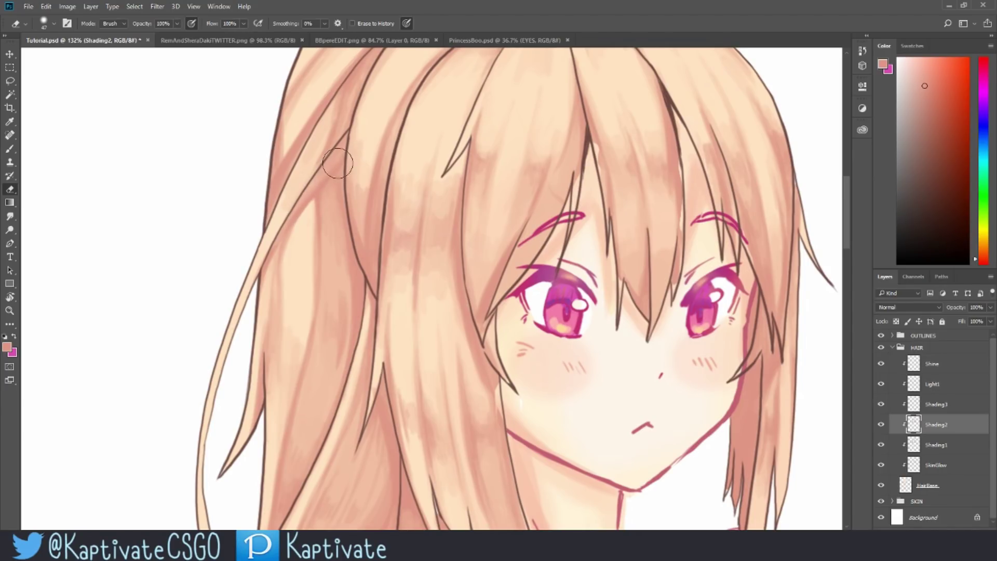
pyautogui.press('b')
pyautogui.scroll(3, 283, 229)
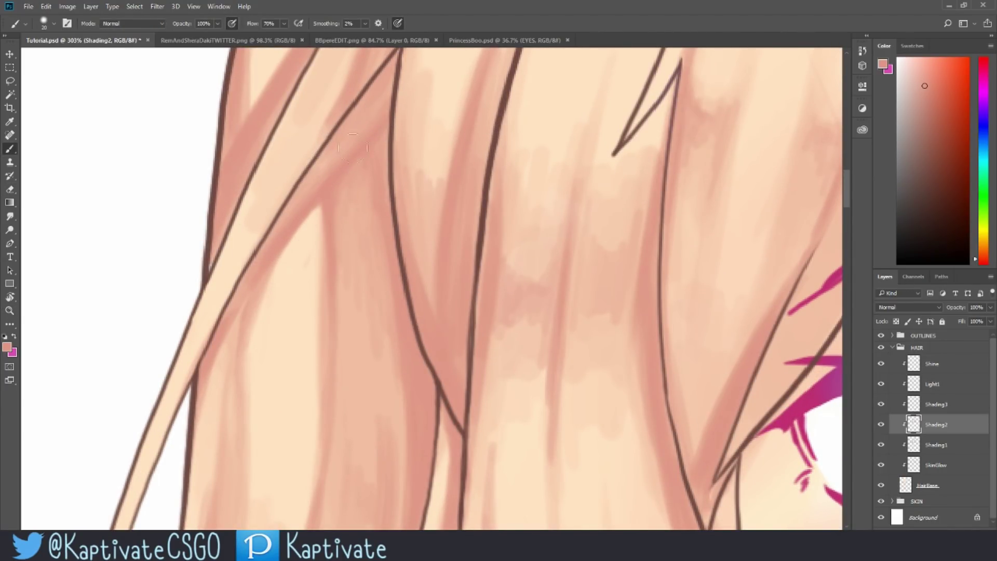
pyautogui.press('z')
pyautogui.scroll(-6, 462, 92)
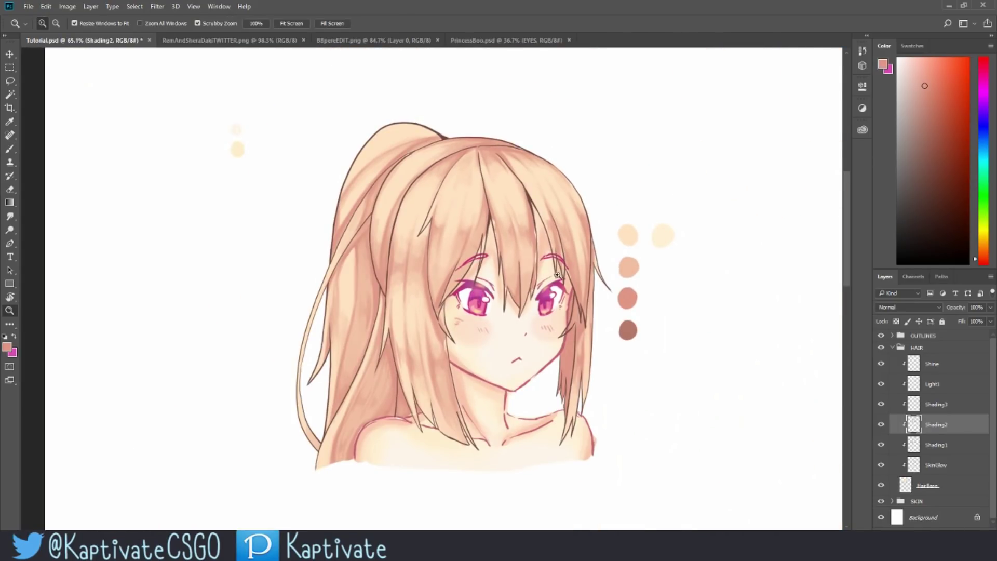
pyautogui.scroll(3, 562, 270)
pyautogui.scroll(-3, 571, 275)
pyautogui.scroll(2, 616, 295)
pyautogui.scroll(2, 616, 295)
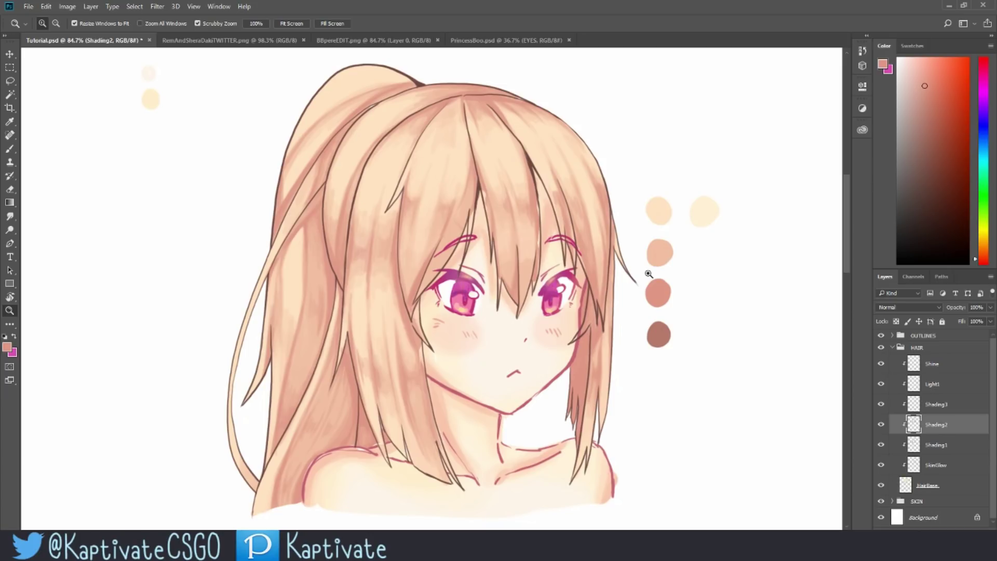
# Prepare a 7 px Hard Round brush in the dark reddish-brown swatch color on the Shading3 layer
pyautogui.click(935, 404)
pyautogui.hscroll(2, 363, 342)
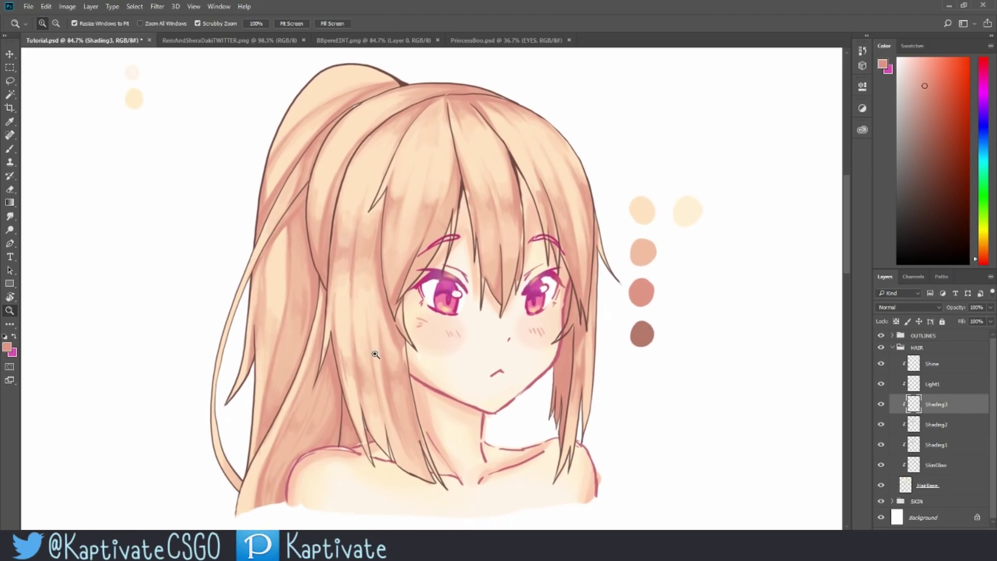
pyautogui.press('b')
pyautogui.keyDown('alt'); pyautogui.click(650, 326); pyautogui.keyUp('alt')
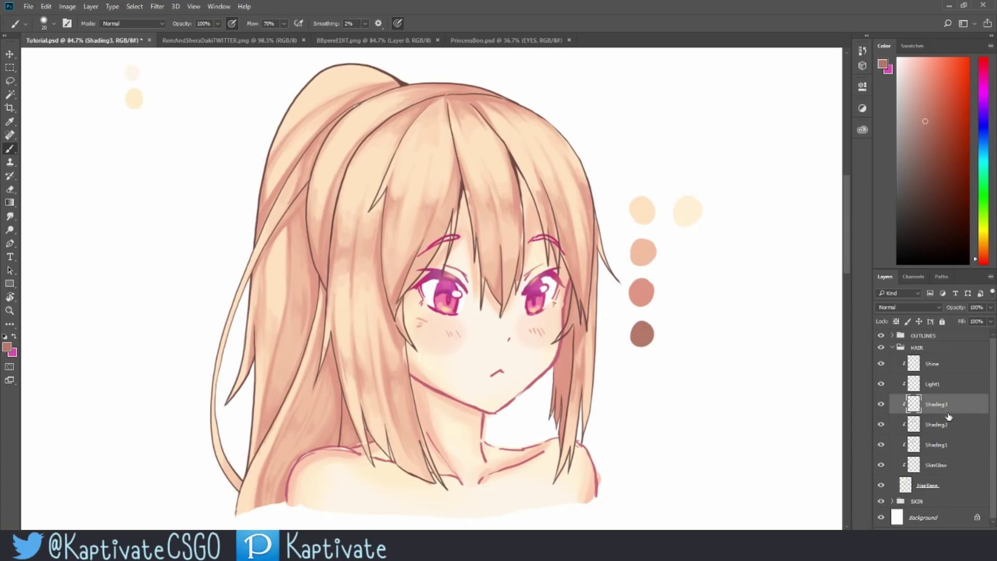
pyautogui.press('z')
pyautogui.moveTo(514, 224); pyautogui.dragTo(526, 229)
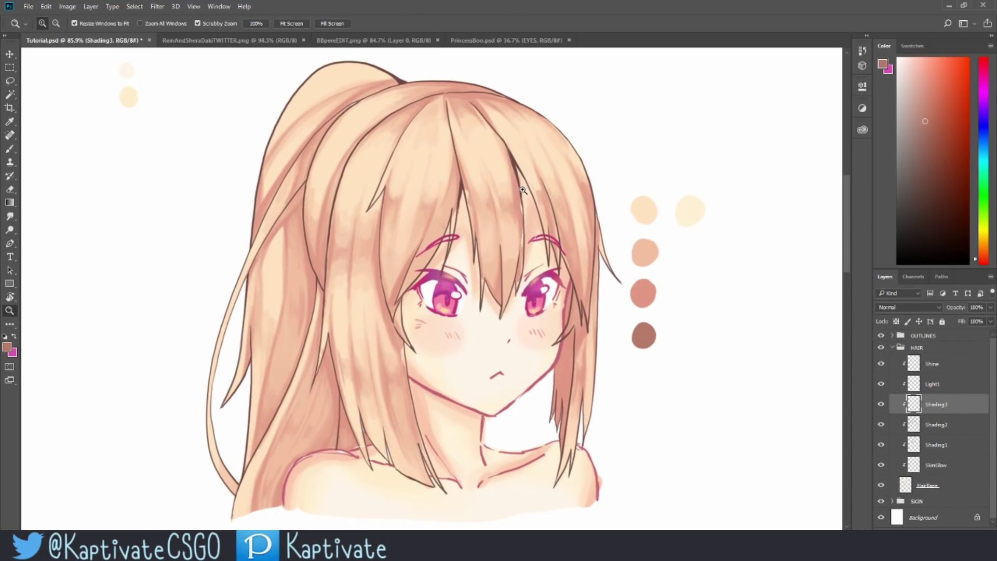
pyautogui.moveTo(458, 167)
pyautogui.mouseDown()
pyautogui.moveTo(501, 153)
pyautogui.moveTo(483, 174)
pyautogui.mouseUp()
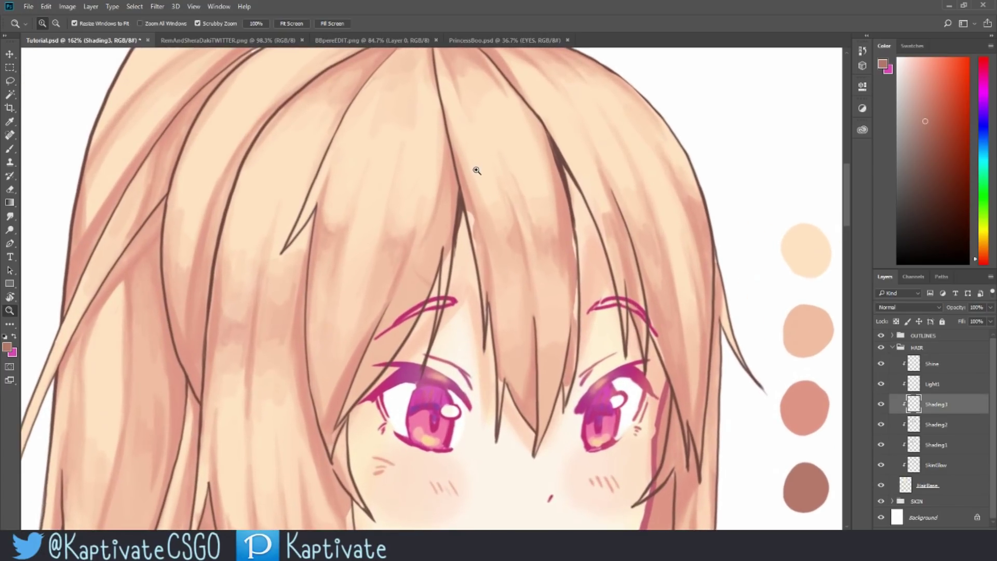
pyautogui.press('b')
pyautogui.rightClick(477, 170)
pyautogui.moveTo(554, 208); pyautogui.dragTo(546, 206)
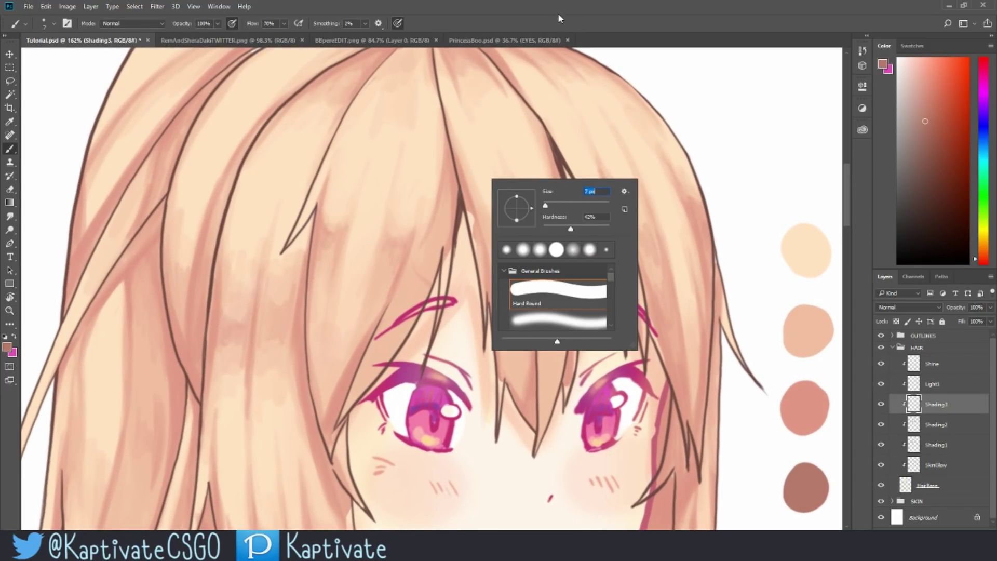
pyautogui.press('Return')
# Try short dark strokes across the upper middle bang on Shading3, and undo them
pyautogui.moveTo(467, 88)
pyautogui.mouseDown()
pyautogui.moveTo(511, 192)
pyautogui.moveTo(524, 140)
pyautogui.mouseUp()
pyautogui.hotkey('ctrl', 'z')
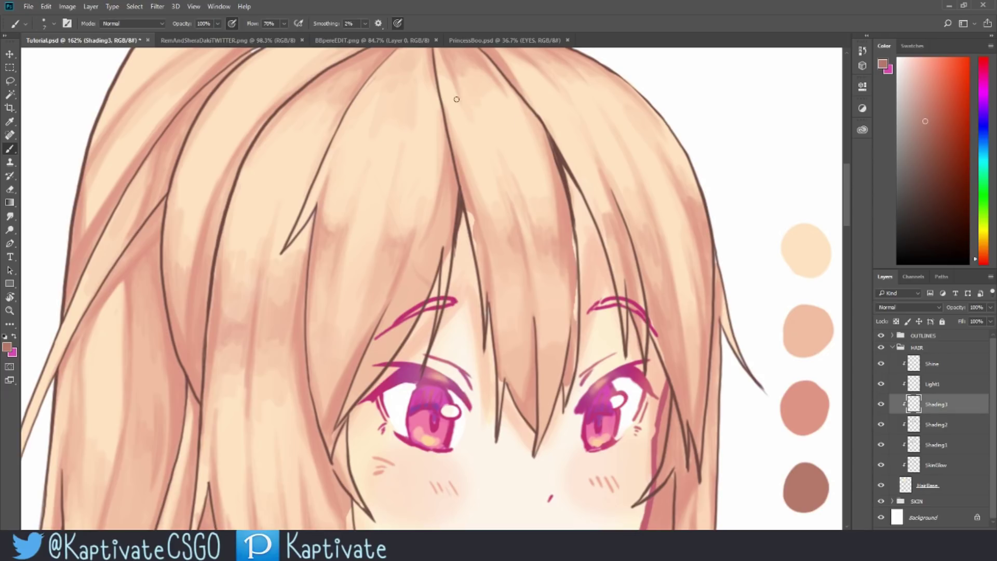
pyautogui.moveTo(480, 83); pyautogui.dragTo(526, 150)
pyautogui.hotkey('ctrl', 'z')
# Paint thin dark shadows beside the central parting and, with an adjusted brush size, in the split tip of the middle bang
pyautogui.moveTo(439, 112); pyautogui.dragTo(451, 249)
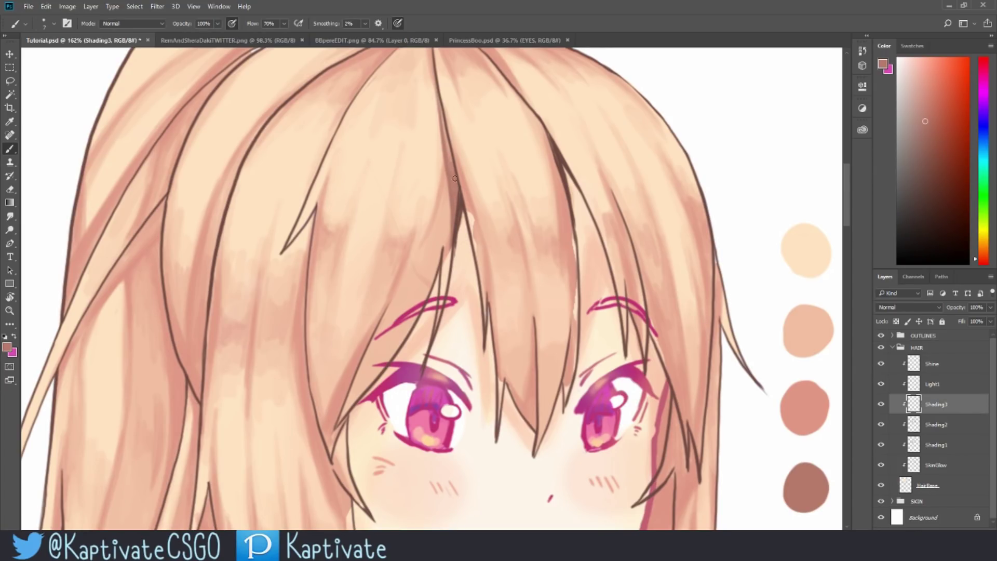
pyautogui.rightClick(523, 176)
pyautogui.moveTo(580, 205); pyautogui.dragTo(581, 206)
pyautogui.press('Return')
pyautogui.press('z')
pyautogui.moveTo(551, 171); pyautogui.dragTo(583, 170)
pyautogui.press('b')
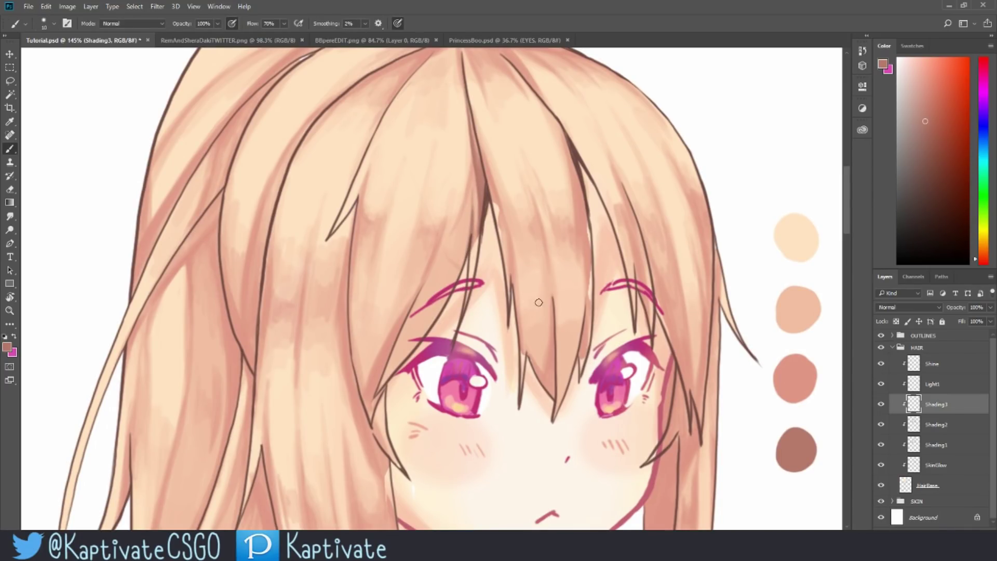
pyautogui.moveTo(553, 322)
pyautogui.mouseDown()
pyautogui.moveTo(544, 373)
pyautogui.moveTo(546, 362)
pyautogui.mouseUp()
pyautogui.scroll(5, 556, 310)
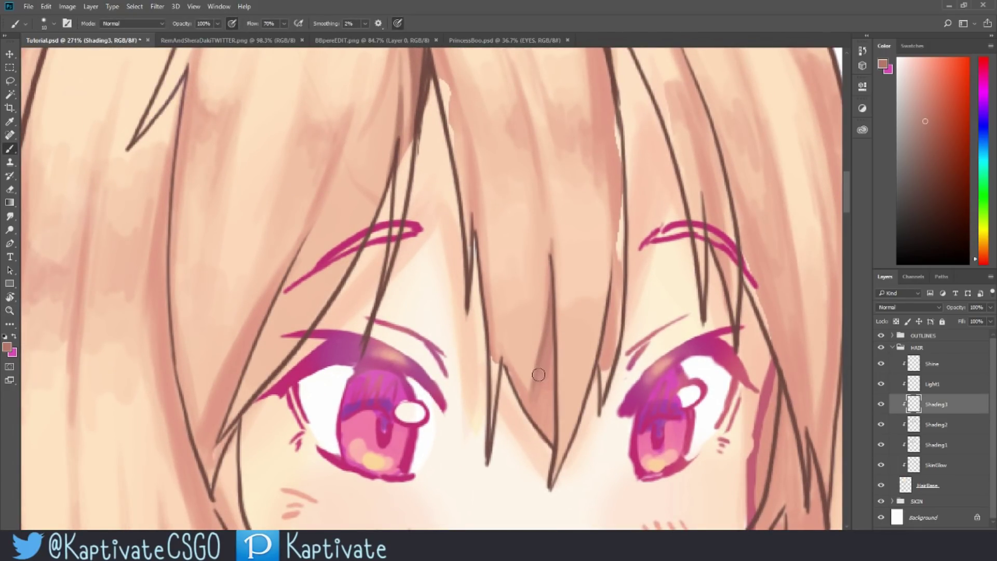
pyautogui.moveTo(626, 267)
pyautogui.mouseDown()
pyautogui.moveTo(612, 351)
pyautogui.moveTo(613, 208)
pyautogui.moveTo(605, 333)
pyautogui.moveTo(585, 249)
pyautogui.moveTo(539, 235)
pyautogui.mouseUp()
# Darken the V-shaped gap where the long left side locks overlap in front of the ponytail
pyautogui.press('z')
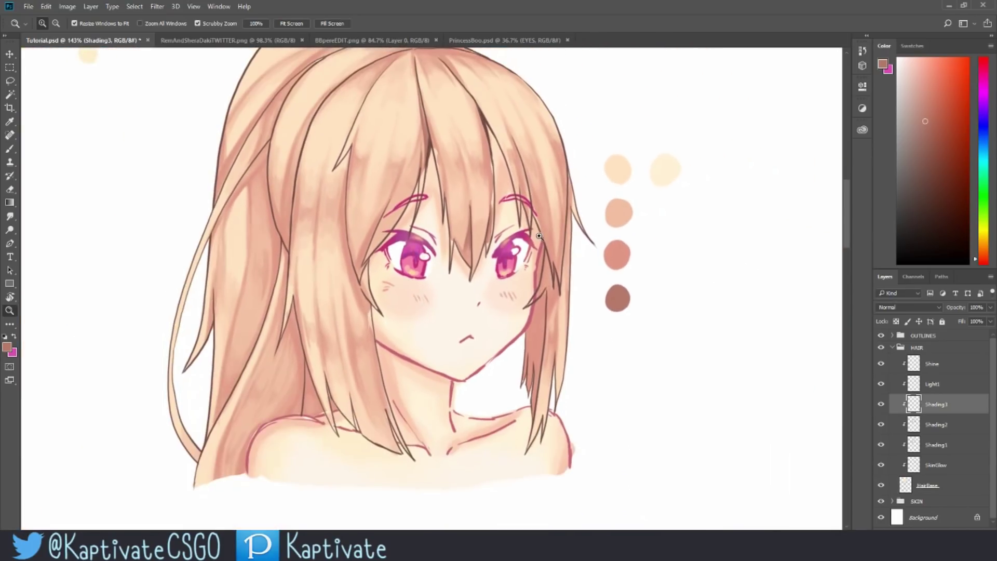
pyautogui.moveTo(522, 162); pyautogui.dragTo(551, 162)
pyautogui.press('b')
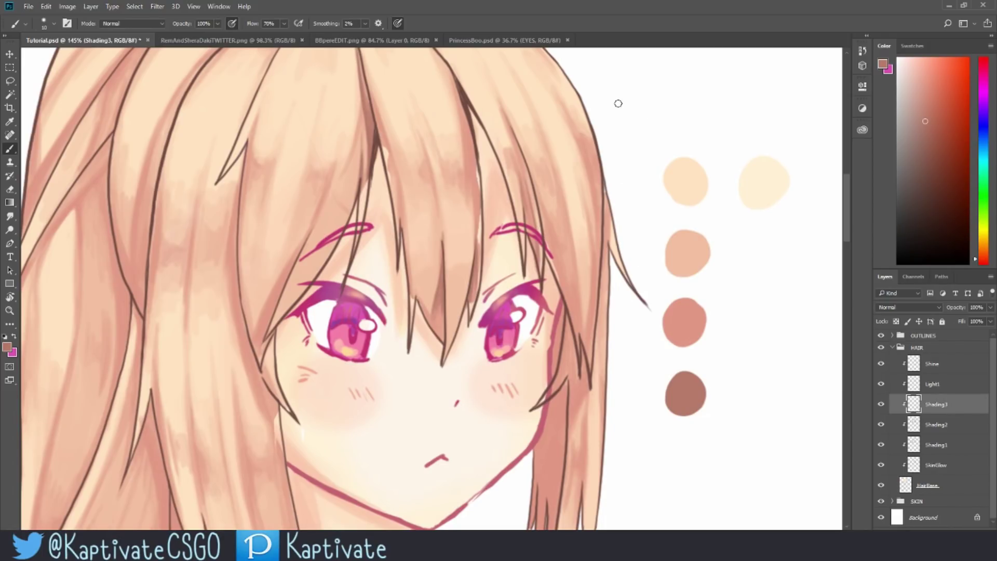
pyautogui.press('z')
pyautogui.moveTo(618, 98); pyautogui.dragTo(573, 193)
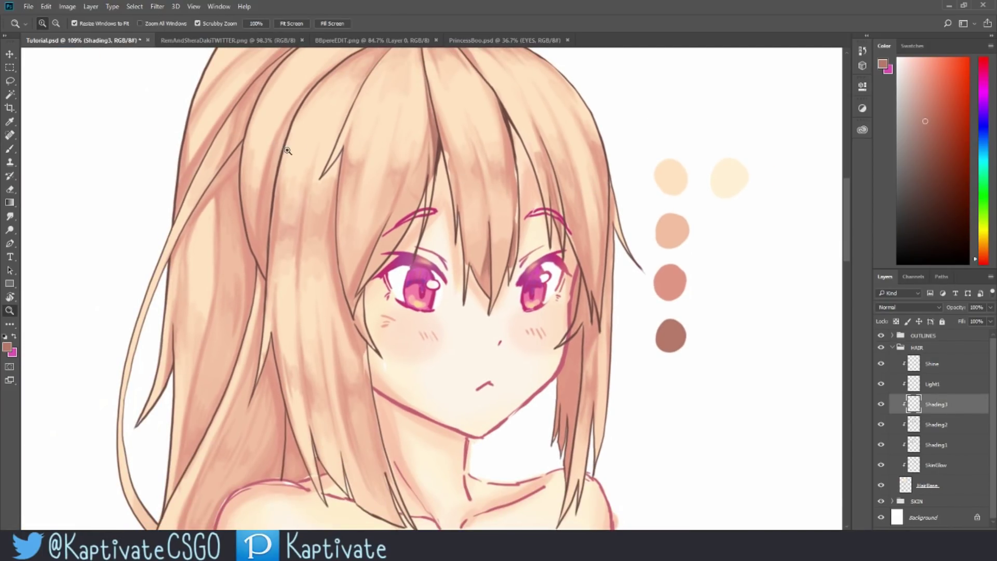
pyautogui.click(257, 203)
pyautogui.press('b')
pyautogui.moveTo(238, 194); pyautogui.dragTo(248, 234)
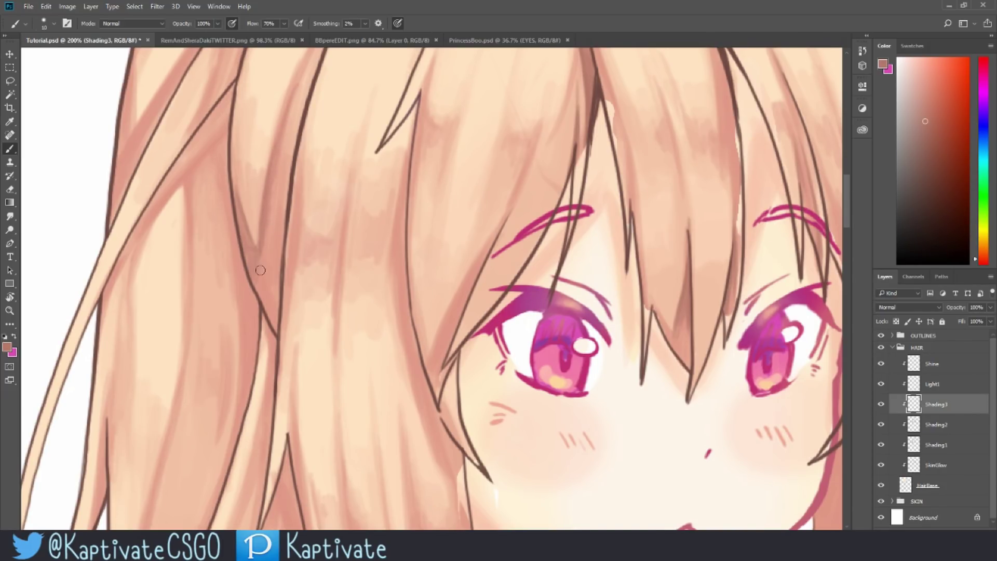
pyautogui.moveTo(295, 133); pyautogui.dragTo(266, 301)
pyautogui.hotkey('ctrl', 'z')
pyautogui.moveTo(298, 134)
pyautogui.mouseDown()
pyautogui.moveTo(270, 241)
pyautogui.moveTo(273, 317)
pyautogui.moveTo(283, 206)
pyautogui.mouseUp()
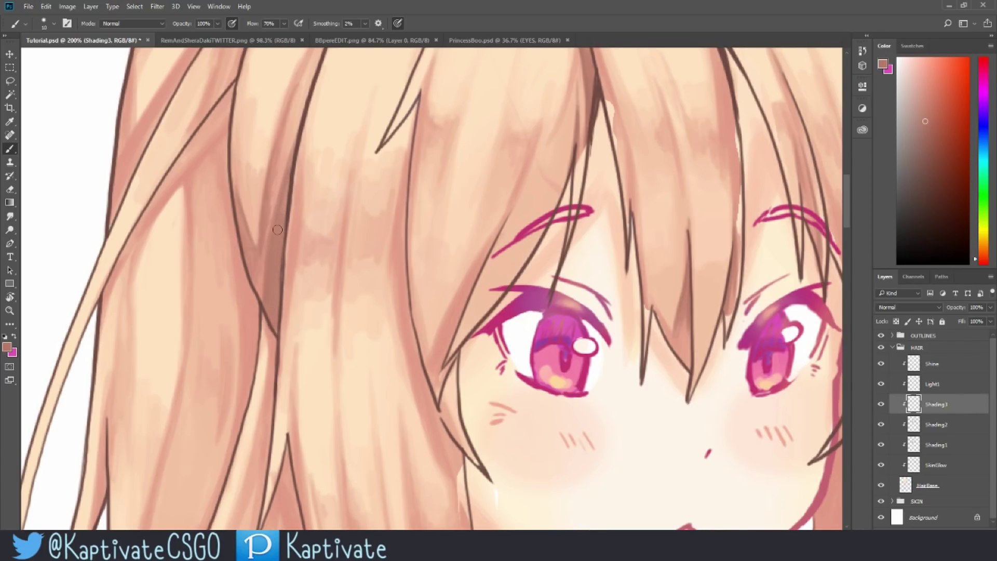
# Darken the inner hair lock behind the right side of the jaw with the reddish-brown shadow color
pyautogui.scroll(-5, 283, 211)
pyautogui.scroll(2, 570, 185)
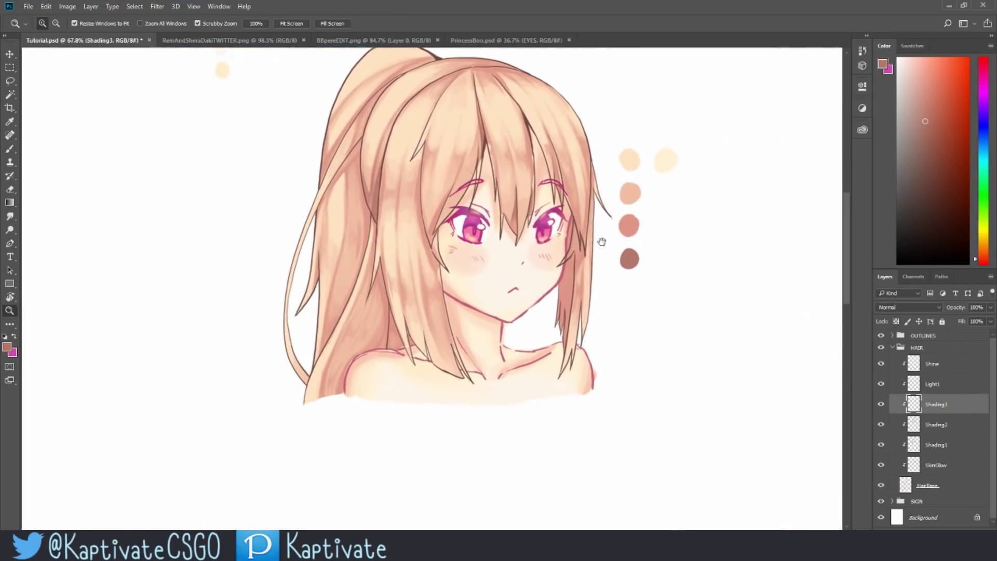
pyautogui.moveTo(562, 199); pyautogui.dragTo(554, 244)
pyautogui.moveTo(562, 201); pyautogui.dragTo(551, 262)
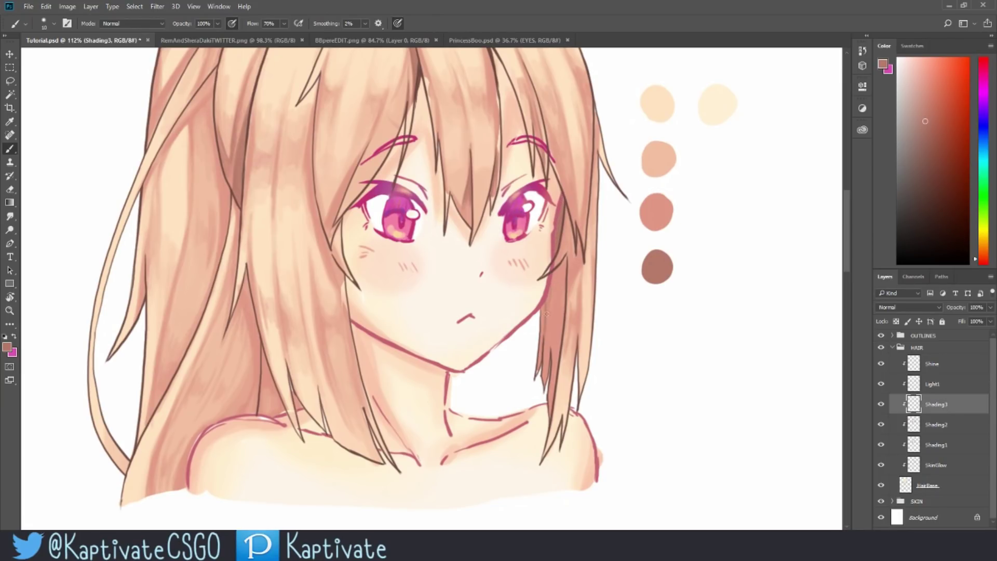
pyautogui.moveTo(555, 332); pyautogui.dragTo(557, 358)
pyautogui.moveTo(553, 295)
pyautogui.mouseDown()
pyautogui.moveTo(562, 276)
pyautogui.moveTo(562, 322)
pyautogui.moveTo(554, 296)
pyautogui.mouseUp()
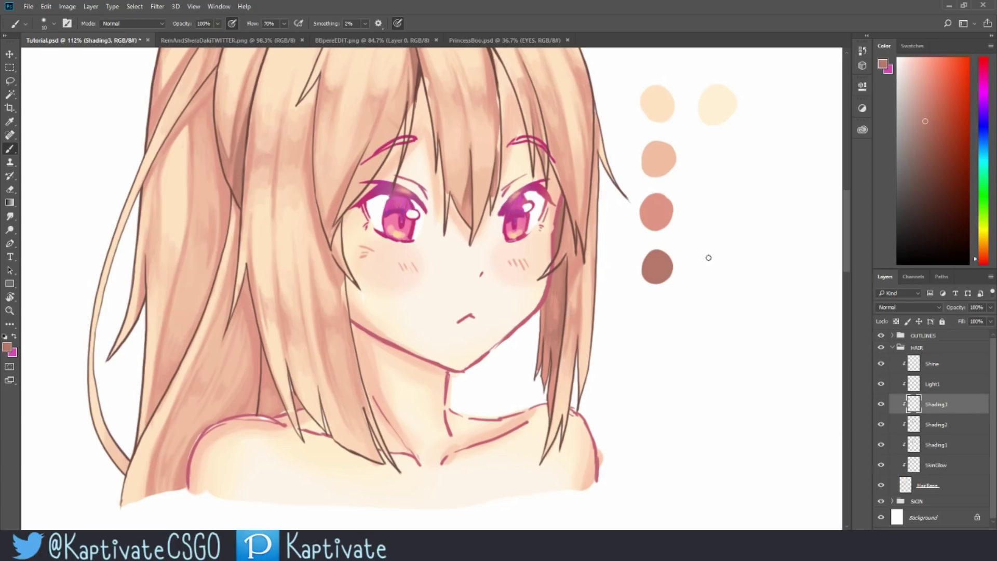
# Finish the darkest shadows along the hair's outer right edge, under the crown line and in the ponytail's inner gaps
pyautogui.scroll(2, 569, 314)
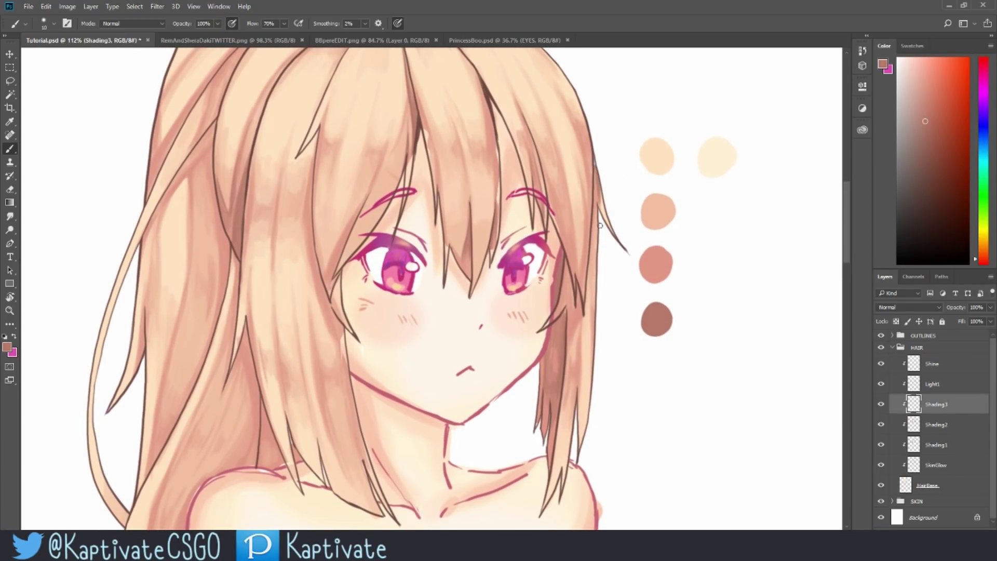
pyautogui.moveTo(592, 202); pyautogui.dragTo(591, 245)
pyautogui.press('z')
pyautogui.moveTo(593, 286)
pyautogui.mouseDown()
pyautogui.moveTo(421, 276)
pyautogui.moveTo(502, 270)
pyautogui.moveTo(383, 259)
pyautogui.moveTo(519, 262)
pyautogui.moveTo(659, 356)
pyautogui.moveTo(686, 358)
pyautogui.mouseUp()
pyautogui.press('b')
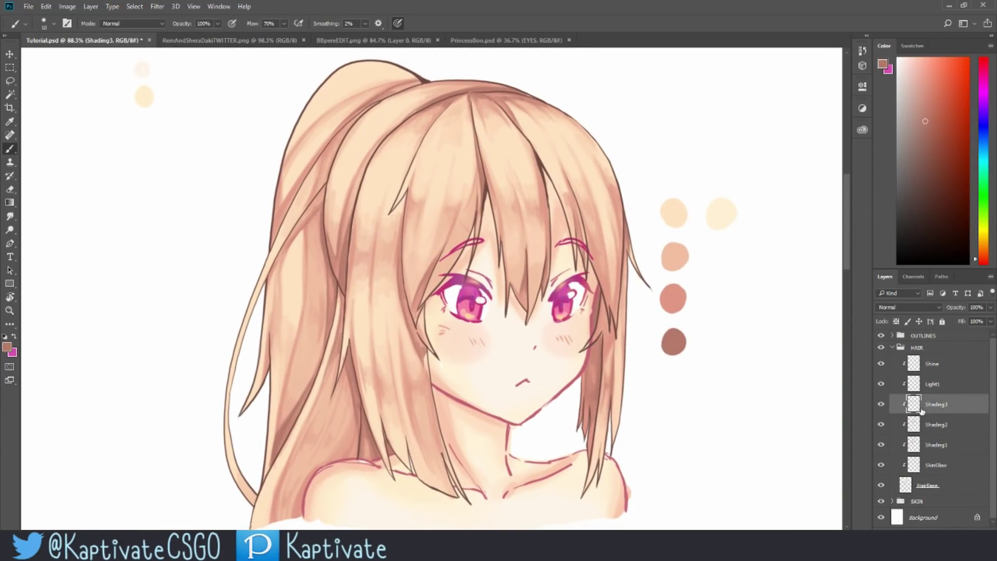
# Compare the hair with Shading1, Shading2 and Shading3 hidden and each shown alone, and restore all three layers' visibility
pyautogui.click(935, 464)
pyautogui.click(943, 451)
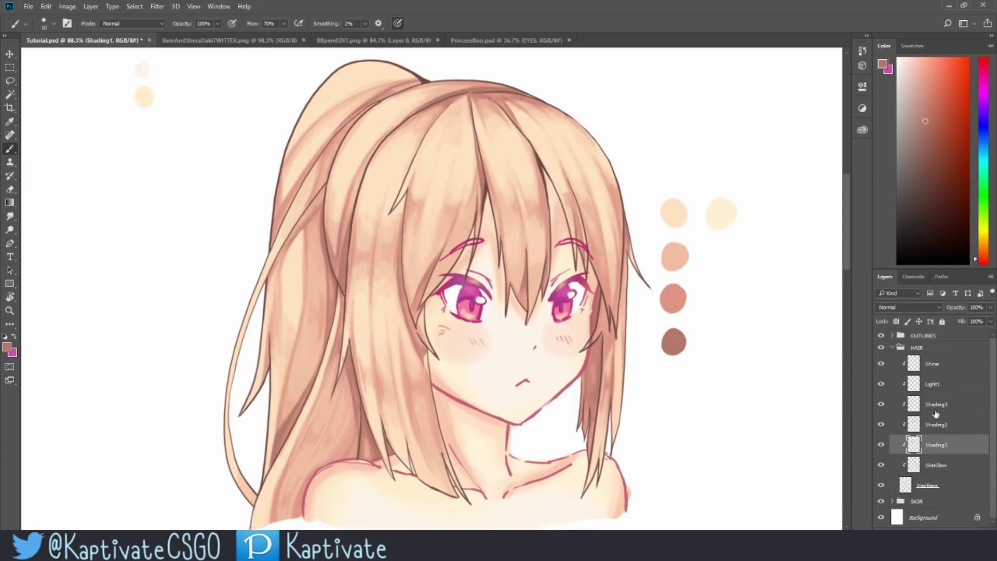
pyautogui.click(881, 405)
pyautogui.moveTo(883, 425); pyautogui.dragTo(890, 442)
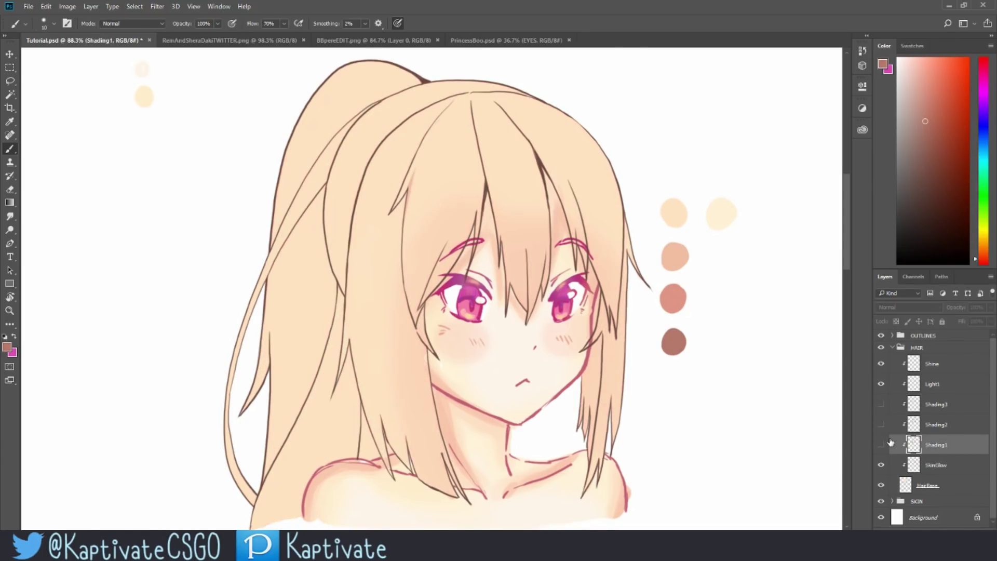
pyautogui.click(882, 446)
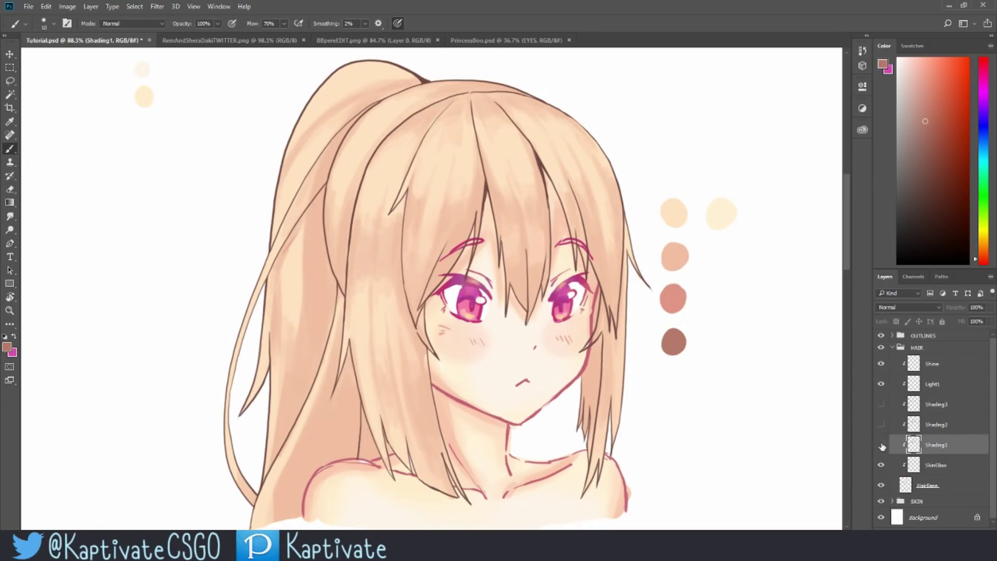
pyautogui.click(882, 446)
pyautogui.click(882, 426)
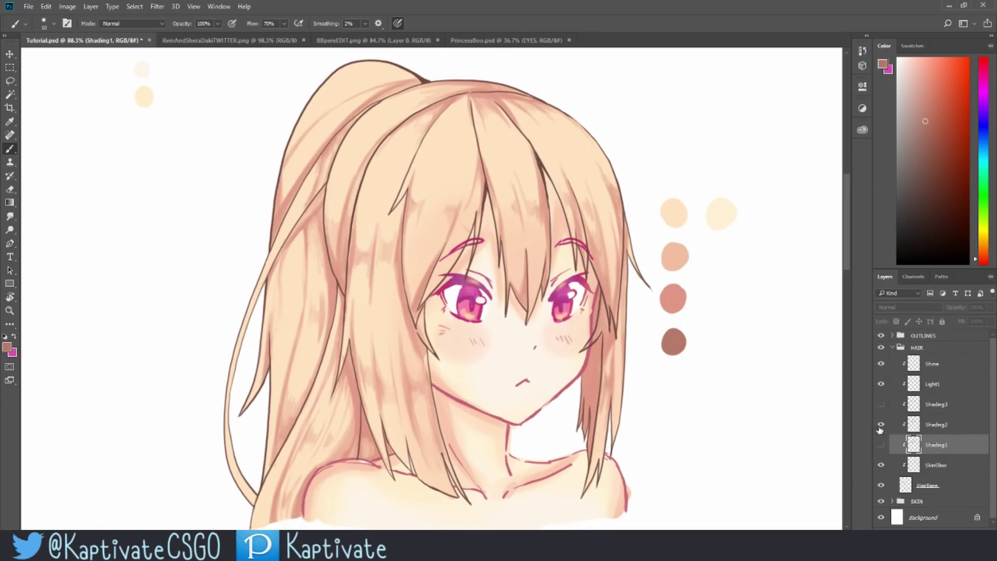
pyautogui.click(881, 425)
pyautogui.click(882, 405)
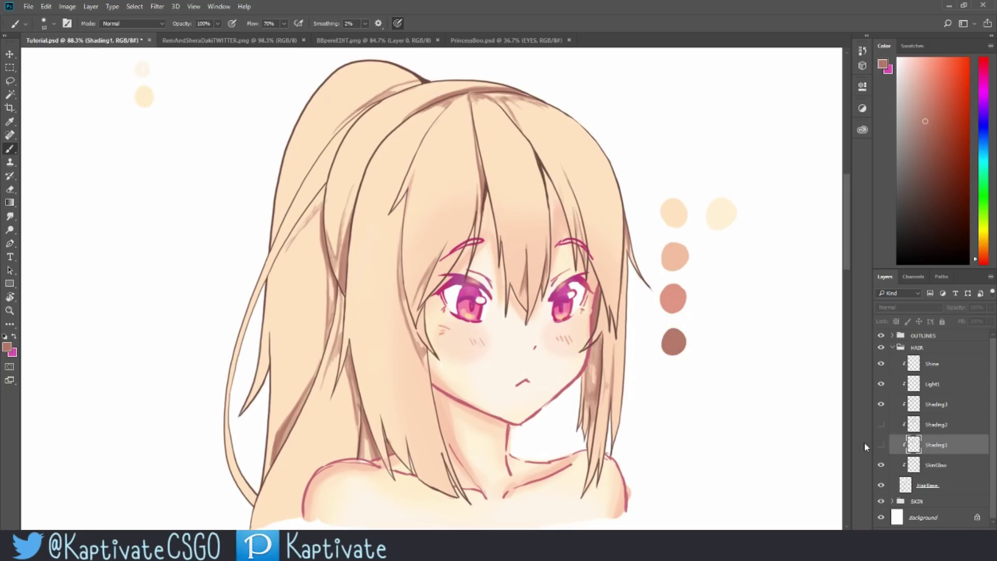
pyautogui.keyDown('alt'); pyautogui.click(672, 299); pyautogui.keyUp('alt')
pyautogui.keyDown('alt'); pyautogui.click(673, 337); pyautogui.keyUp('alt')
pyautogui.moveTo(881, 425); pyautogui.dragTo(880, 445)
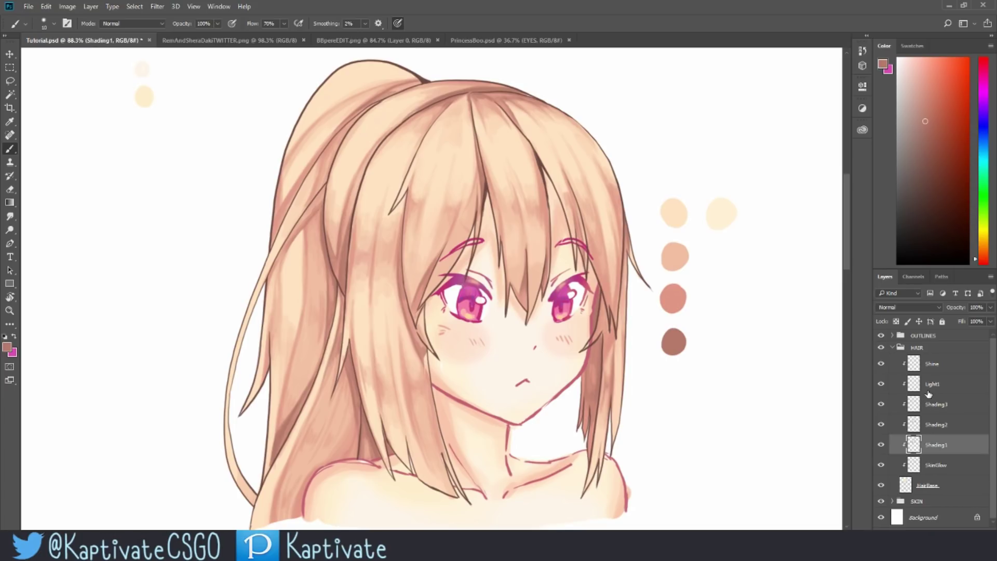
# Make the Light1 layer active, sample the pale cream swatch and set up a softer brush of about 29 px
pyautogui.click(946, 388)
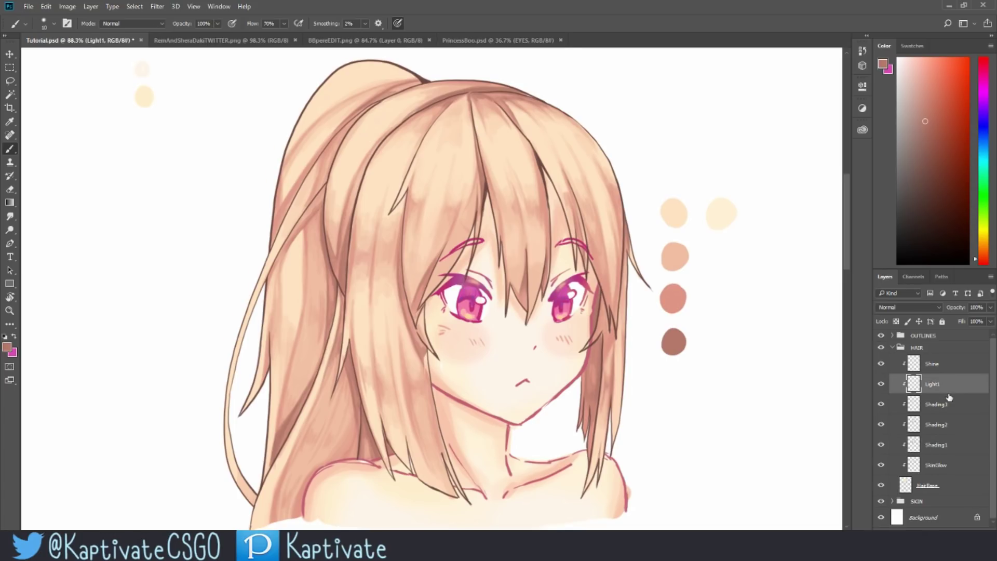
pyautogui.moveTo(686, 387); pyautogui.dragTo(641, 378)
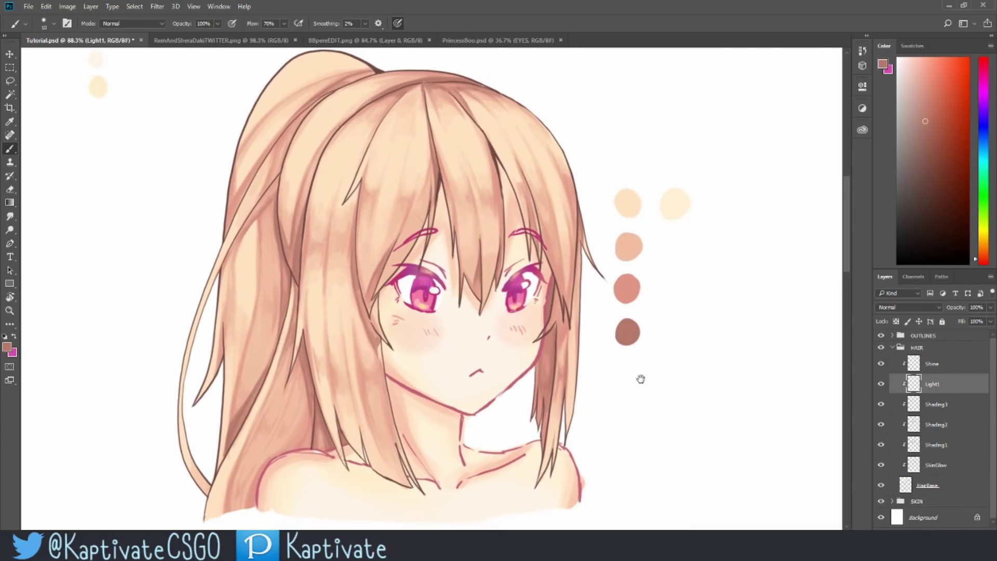
pyautogui.keyDown('alt'); pyautogui.click(678, 205); pyautogui.keyUp('alt')
pyautogui.moveTo(529, 259); pyautogui.dragTo(525, 273)
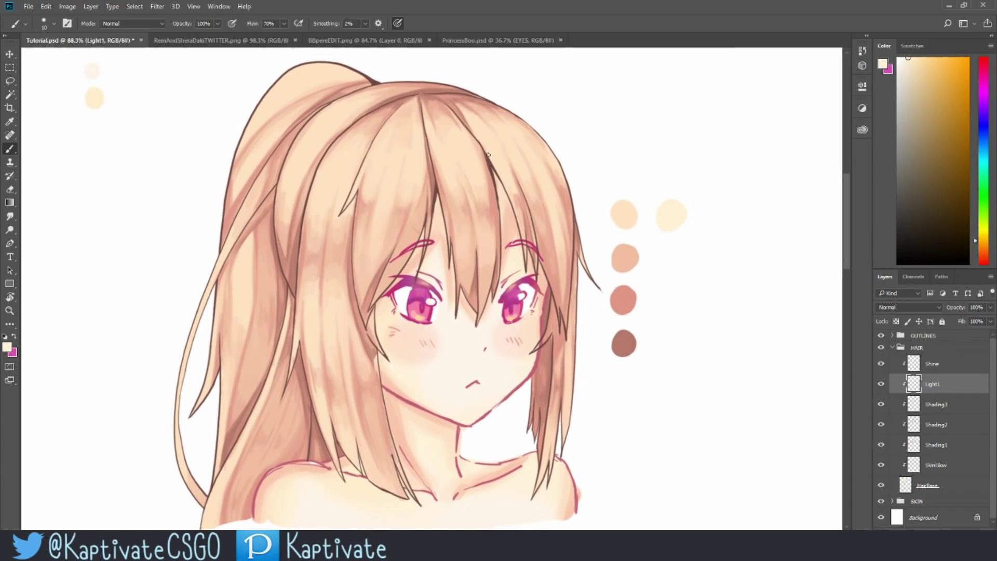
pyautogui.rightClick(457, 160)
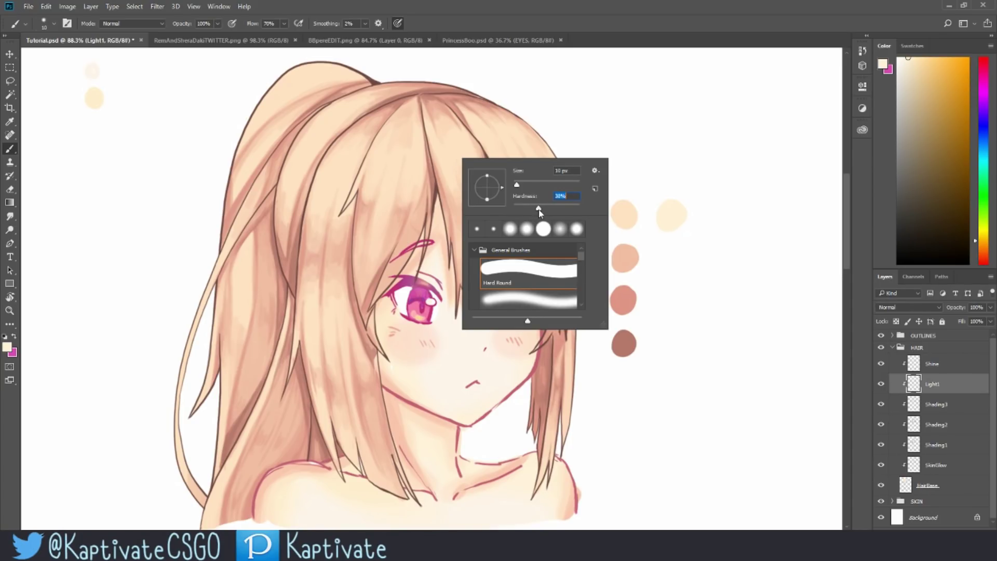
pyautogui.moveTo(538, 210)
pyautogui.mouseDown()
pyautogui.moveTo(517, 187)
pyautogui.moveTo(526, 185)
pyautogui.mouseUp()
pyautogui.click(486, 22)
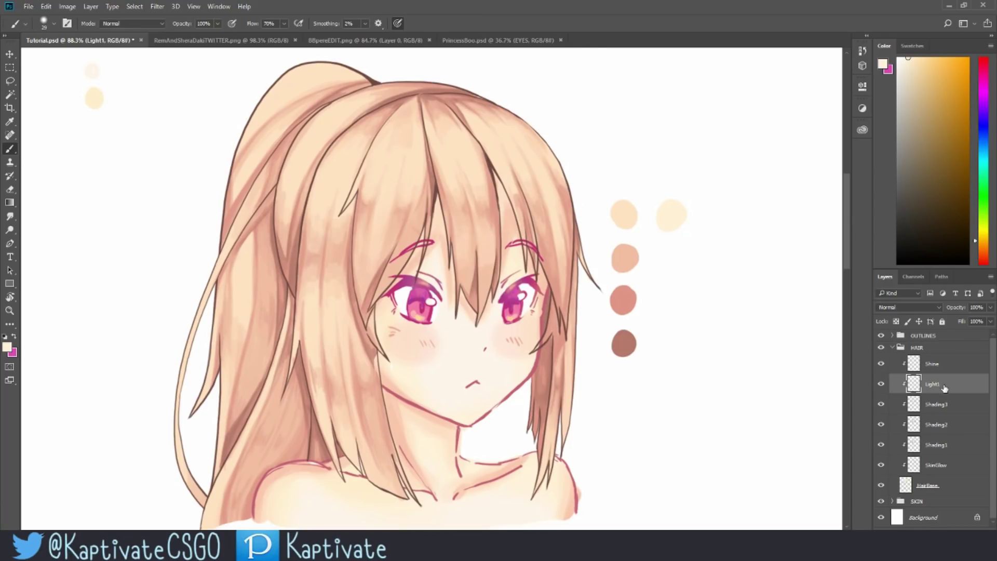
# Enable pen-pressure opacity and paint soft cream light across the bangs, crown, side locks and ponytail on Light1
pyautogui.moveTo(289, 168); pyautogui.dragTo(448, 166)
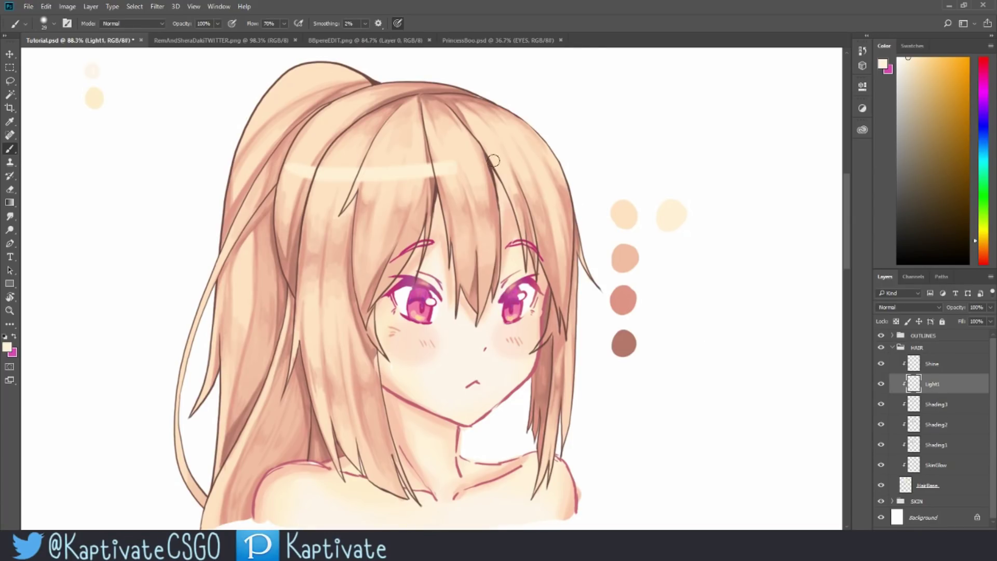
pyautogui.hotkey('ctrl', 'z')
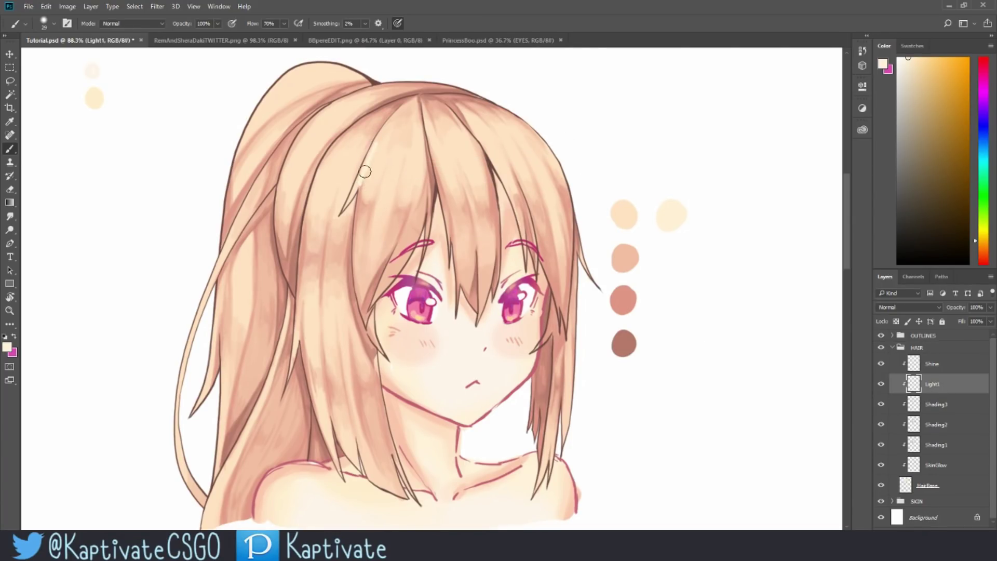
pyautogui.click(238, 24)
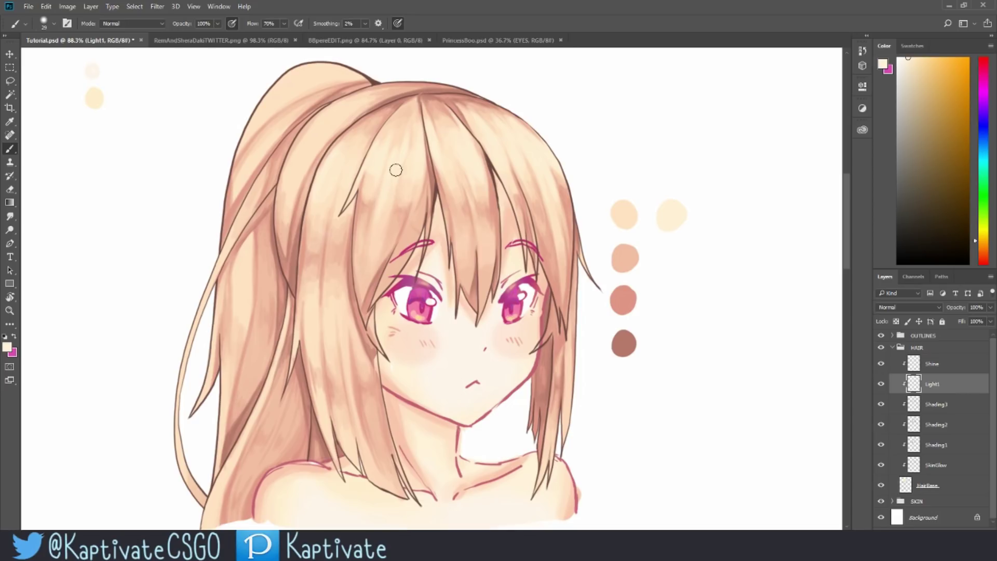
pyautogui.moveTo(630, 254); pyautogui.dragTo(654, 257)
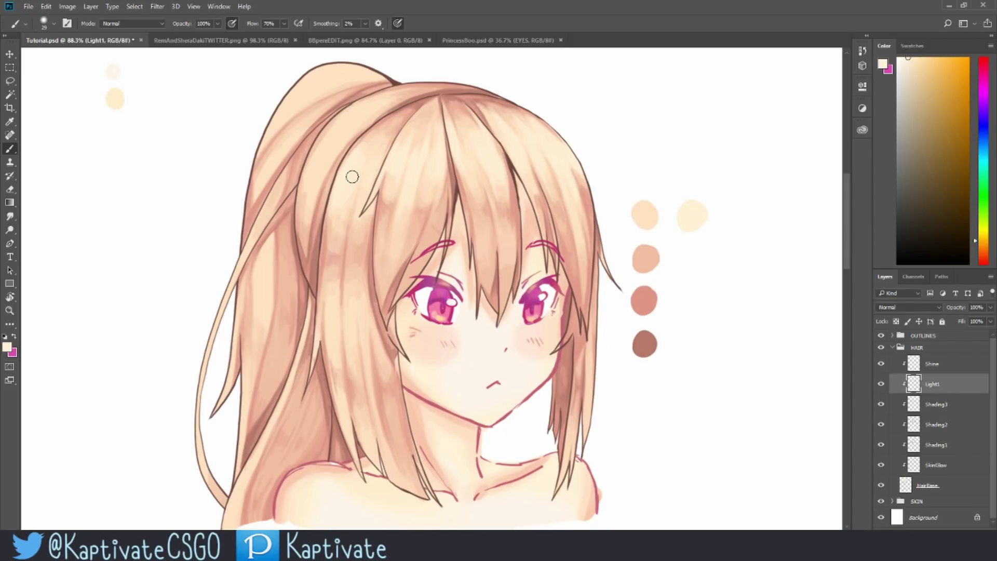
pyautogui.moveTo(471, 103); pyautogui.dragTo(600, 128)
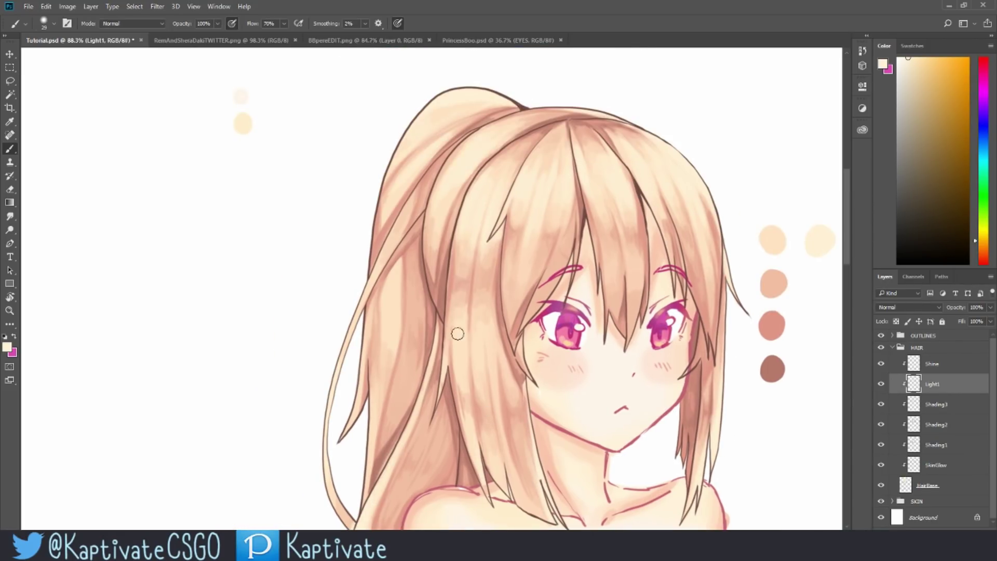
# Compare the fully shaded hair with and without the Light1 layer
pyautogui.press('z')
pyautogui.moveTo(652, 100); pyautogui.dragTo(670, 343)
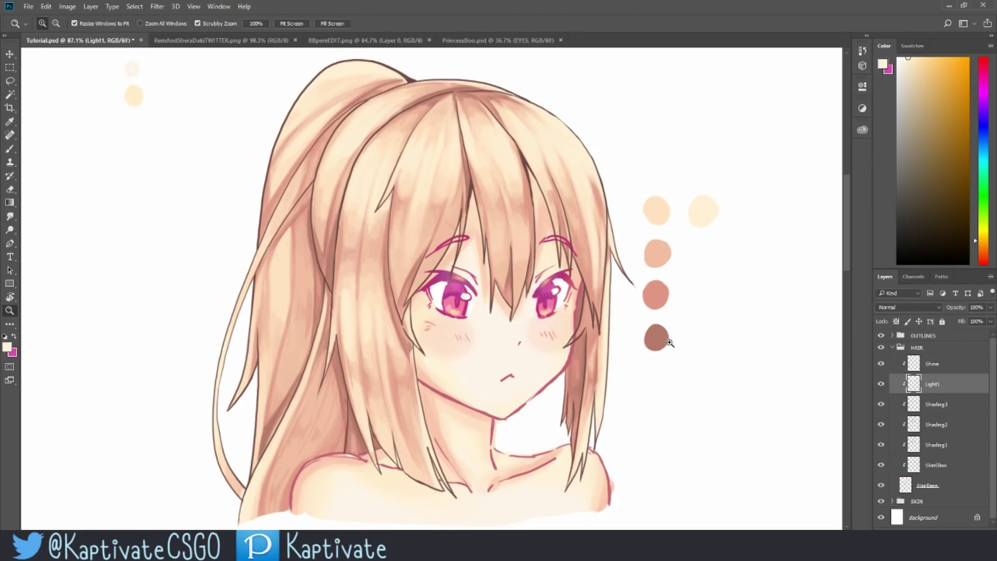
pyautogui.click(882, 385)
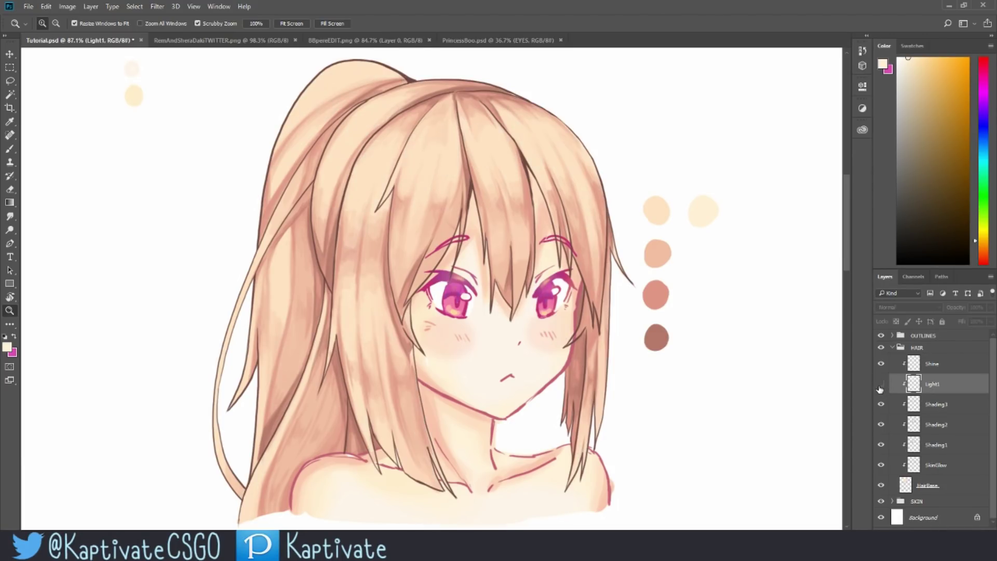
pyautogui.click(880, 386)
pyautogui.click(878, 387)
pyautogui.click(876, 389)
pyautogui.click(878, 389)
# Check SkinGlow and Light1 on and off with Shading1, Shading2 and Shading3 hidden, and restore all the layers' visibility
pyautogui.click(881, 405)
pyautogui.click(881, 425)
pyautogui.click(881, 445)
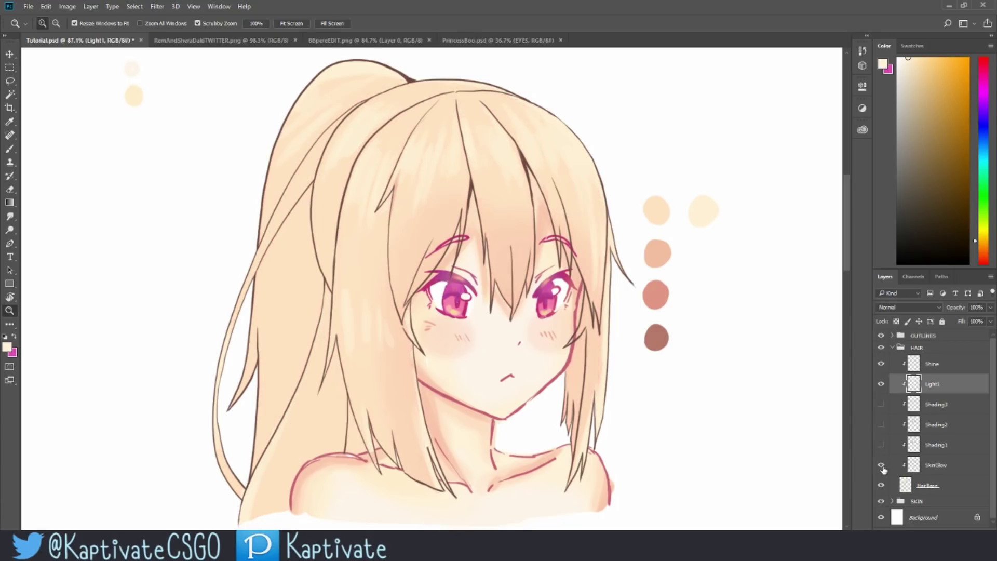
pyautogui.click(881, 465)
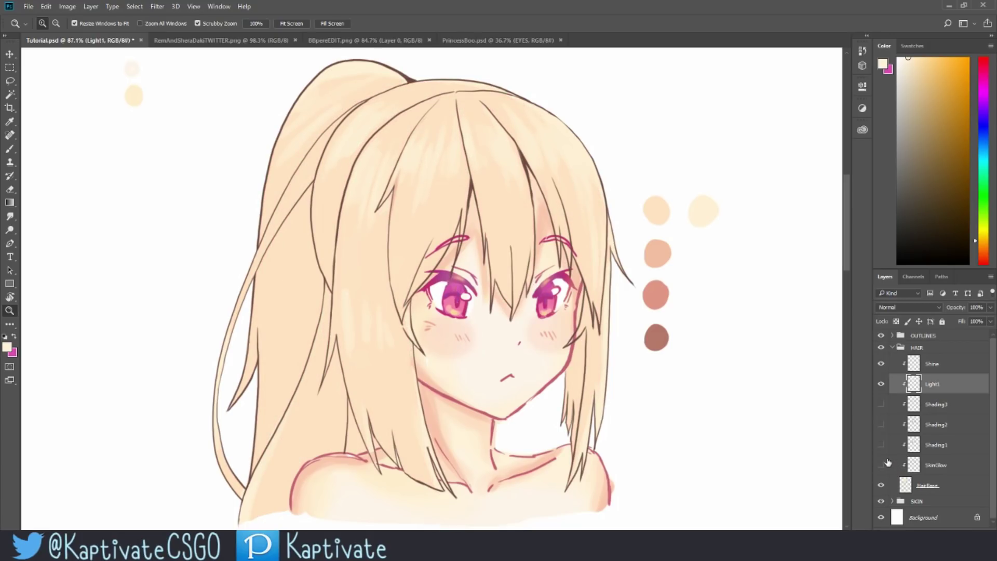
pyautogui.click(881, 465)
pyautogui.click(883, 387)
pyautogui.click(882, 386)
pyautogui.click(882, 386)
pyautogui.click(882, 387)
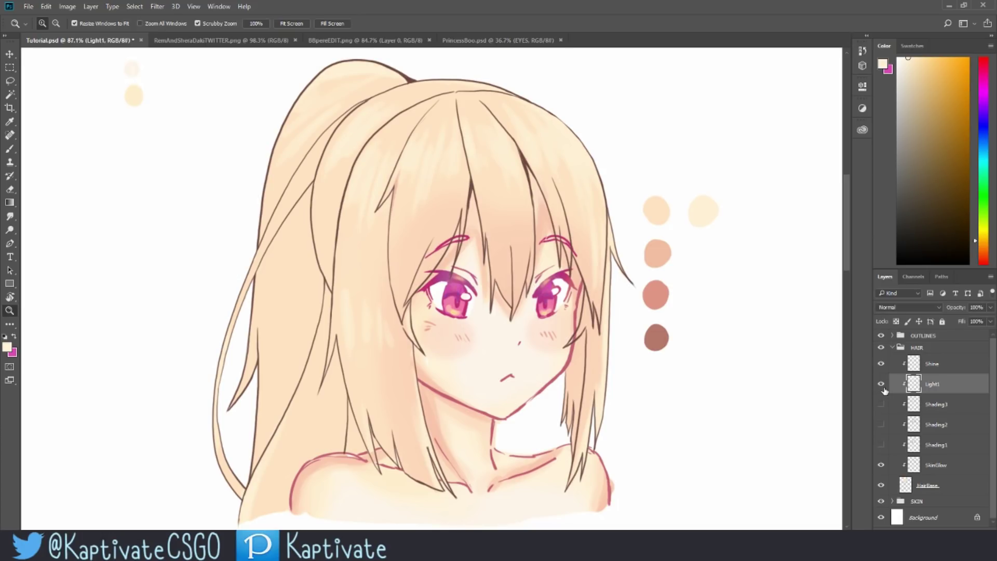
pyautogui.click(882, 386)
pyautogui.click(882, 387)
pyautogui.click(880, 395)
pyautogui.click(881, 387)
pyautogui.moveTo(882, 404); pyautogui.dragTo(881, 444)
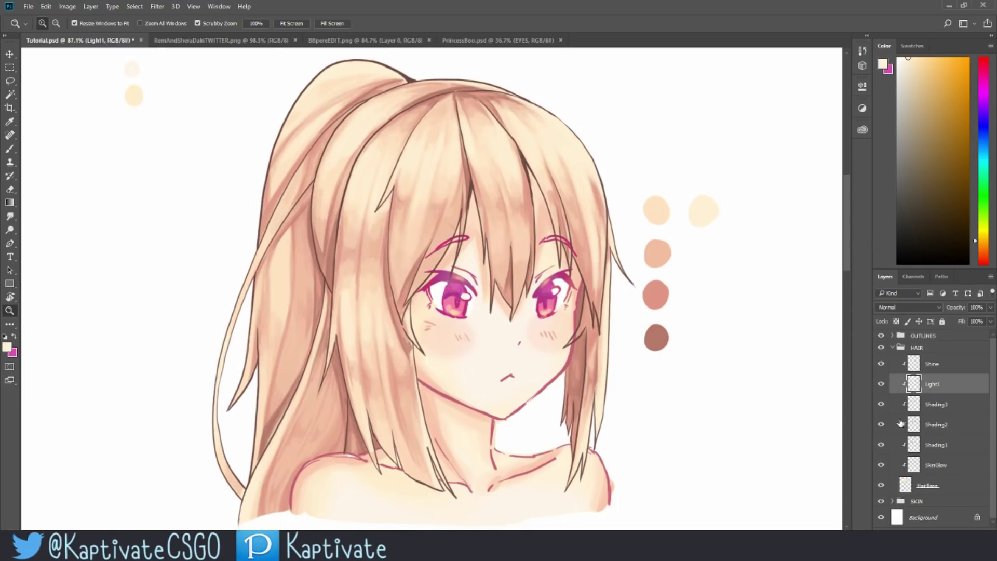
# Make the Shine layer active, choose white, and set the brush to about 12 px for the hair shine
pyautogui.click(953, 370)
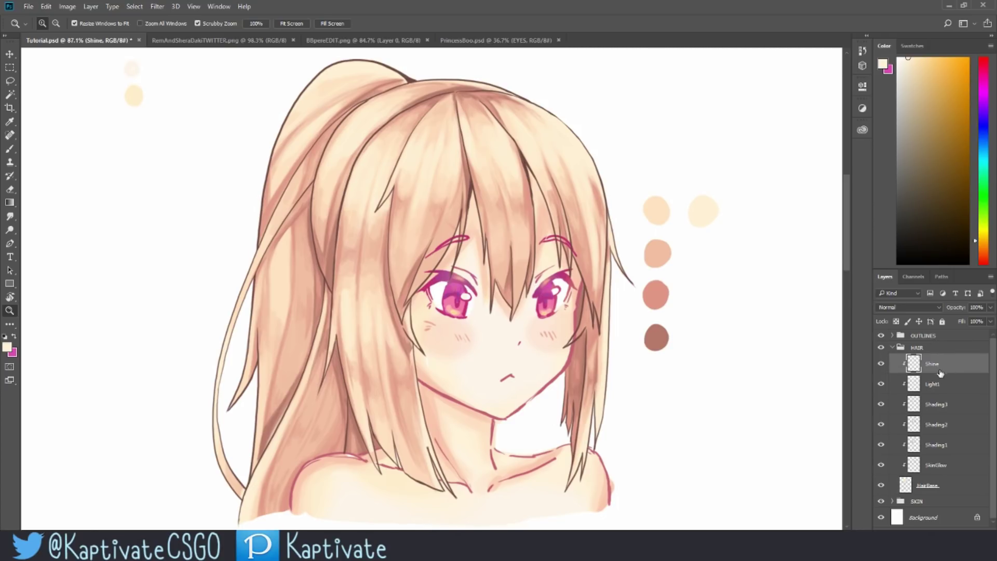
pyautogui.moveTo(935, 97); pyautogui.dragTo(898, 58)
pyautogui.moveTo(442, 152); pyautogui.dragTo(467, 129)
pyautogui.moveTo(560, 291); pyautogui.dragTo(559, 269)
pyautogui.click(559, 269)
pyautogui.press('b')
pyautogui.rightClick(411, 137)
pyautogui.moveTo(474, 169); pyautogui.dragTo(471, 169)
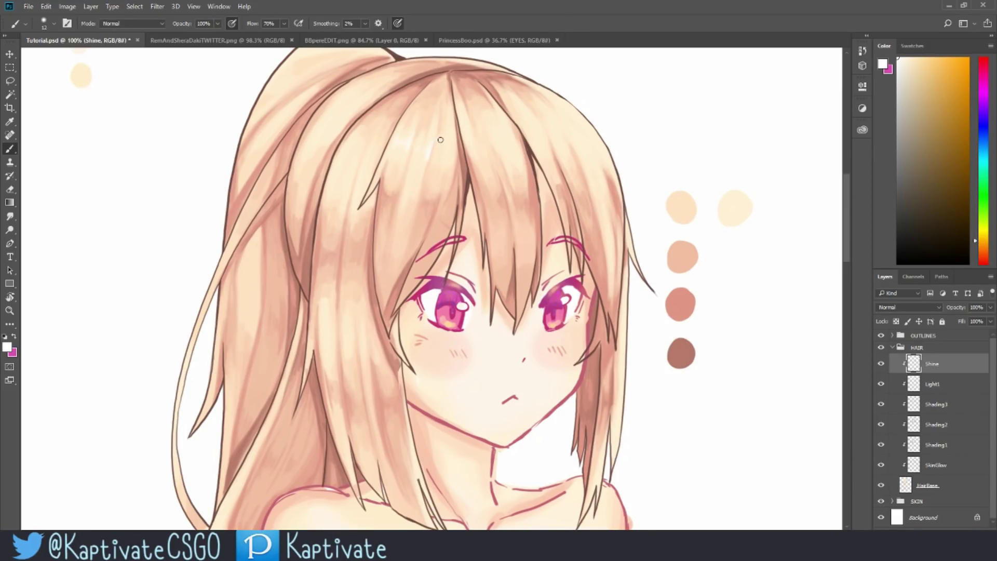
# Paint a broken band of white shine across the bangs, the upper side locks and the crown's outer right curve
pyautogui.moveTo(450, 138); pyautogui.dragTo(454, 155)
pyautogui.moveTo(544, 140); pyautogui.dragTo(578, 134)
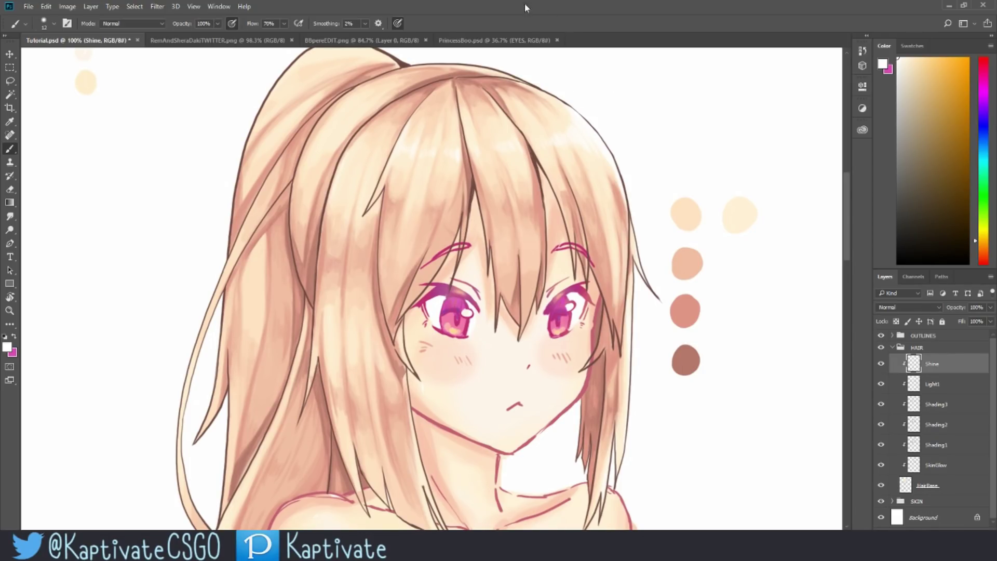
pyautogui.scroll(3, 578, 127)
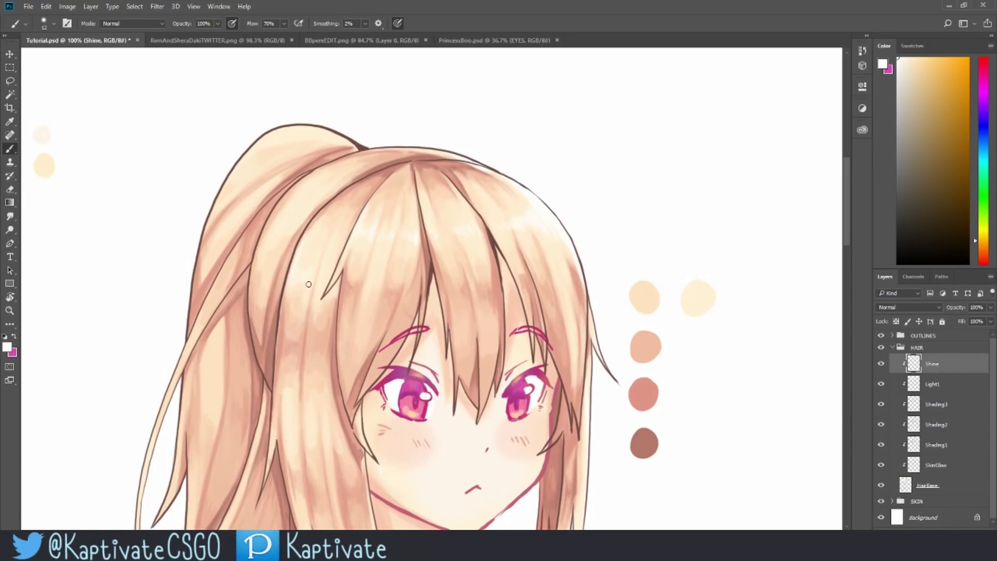
pyautogui.moveTo(325, 278); pyautogui.dragTo(405, 257)
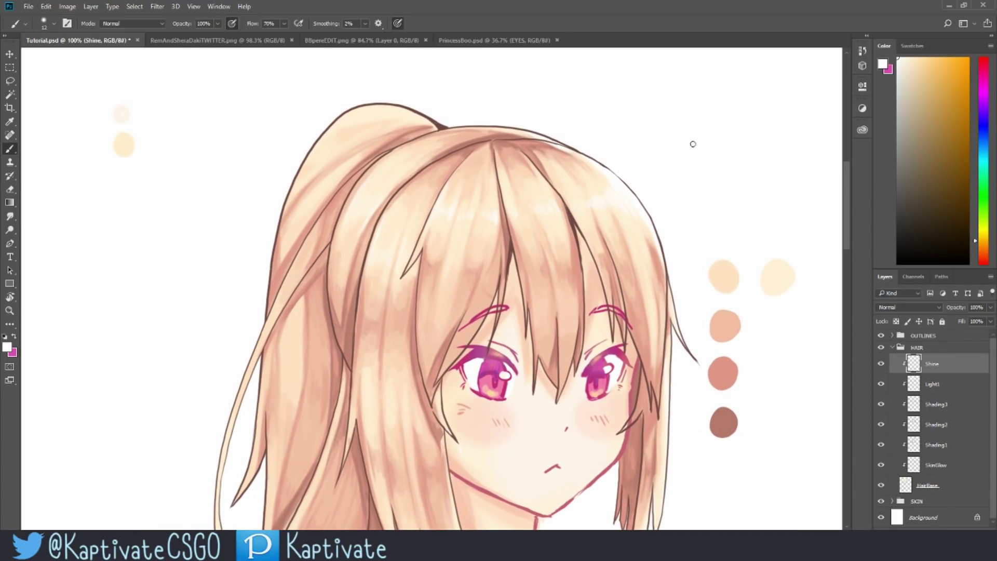
pyautogui.moveTo(612, 220); pyautogui.dragTo(534, 141)
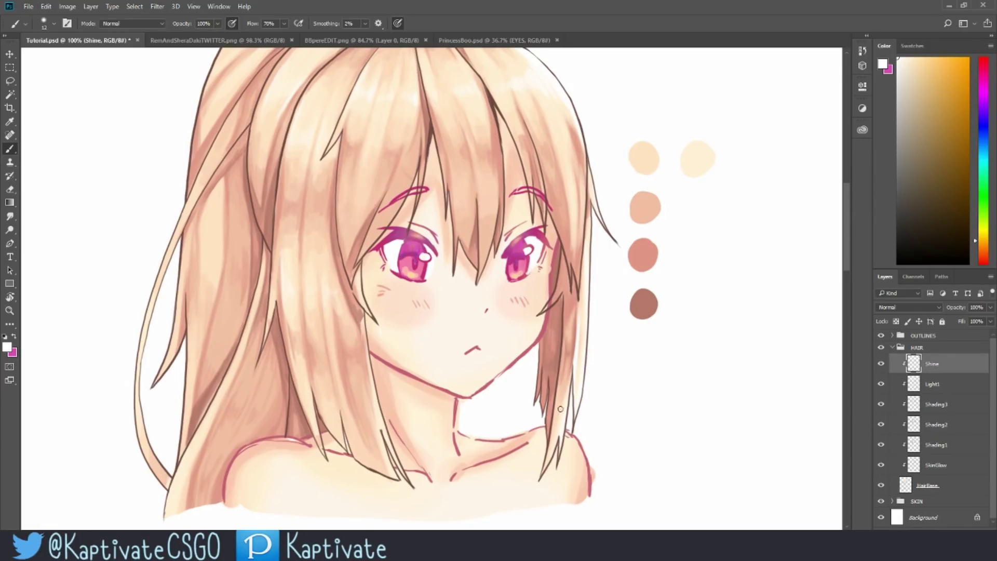
# Add white shine strokes to the lower right locks, the long left side locks and the ponytail's lower edge
pyautogui.moveTo(563, 318); pyautogui.dragTo(550, 439)
pyautogui.moveTo(534, 395)
pyautogui.mouseDown()
pyautogui.moveTo(545, 413)
pyautogui.moveTo(542, 373)
pyautogui.moveTo(548, 445)
pyautogui.mouseUp()
pyautogui.moveTo(303, 389); pyautogui.dragTo(302, 399)
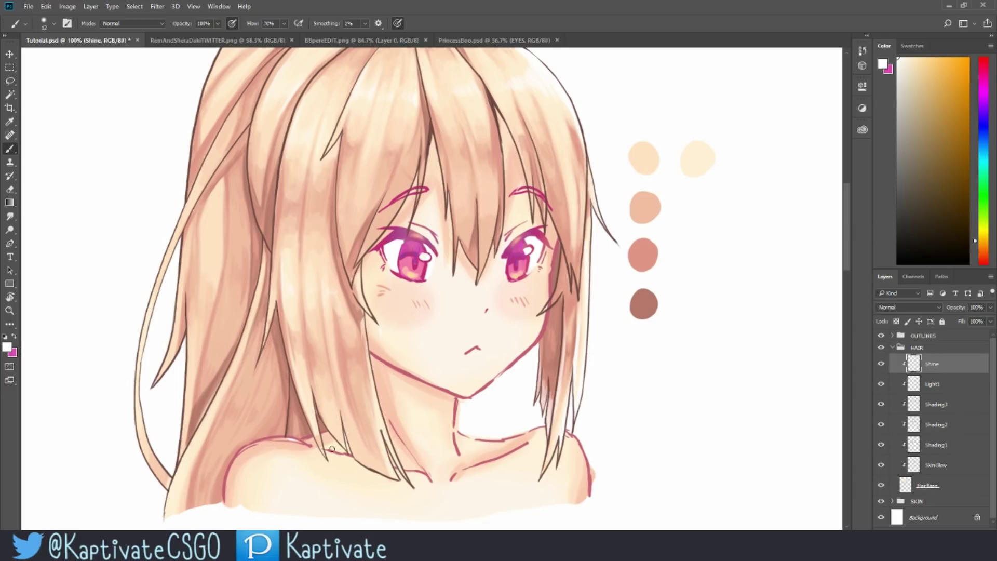
pyautogui.moveTo(184, 464); pyautogui.dragTo(186, 459)
# Paint thin white shine along the ponytail's outer left edge and its loose strands
pyautogui.scroll(3, 299, 179)
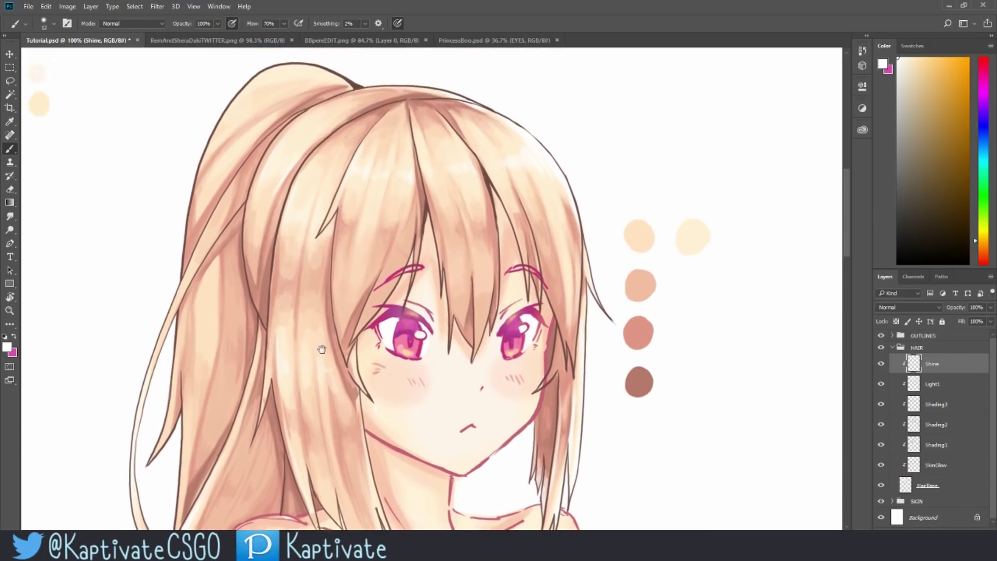
pyautogui.moveTo(215, 134); pyautogui.dragTo(185, 278)
pyautogui.moveTo(180, 341)
pyautogui.mouseDown()
pyautogui.moveTo(167, 436)
pyautogui.moveTo(150, 470)
pyautogui.mouseUp()
pyautogui.press('z')
pyautogui.moveTo(408, 305)
pyautogui.mouseDown()
pyautogui.moveTo(358, 306)
pyautogui.moveTo(407, 305)
pyautogui.mouseUp()
pyautogui.press('b')
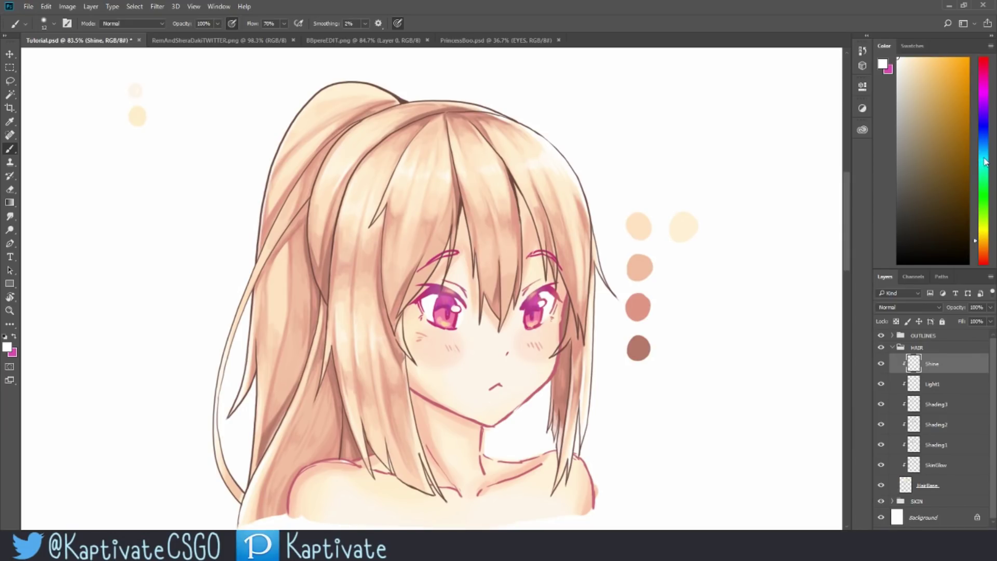
pyautogui.click(985, 62)
pyautogui.click(930, 56)
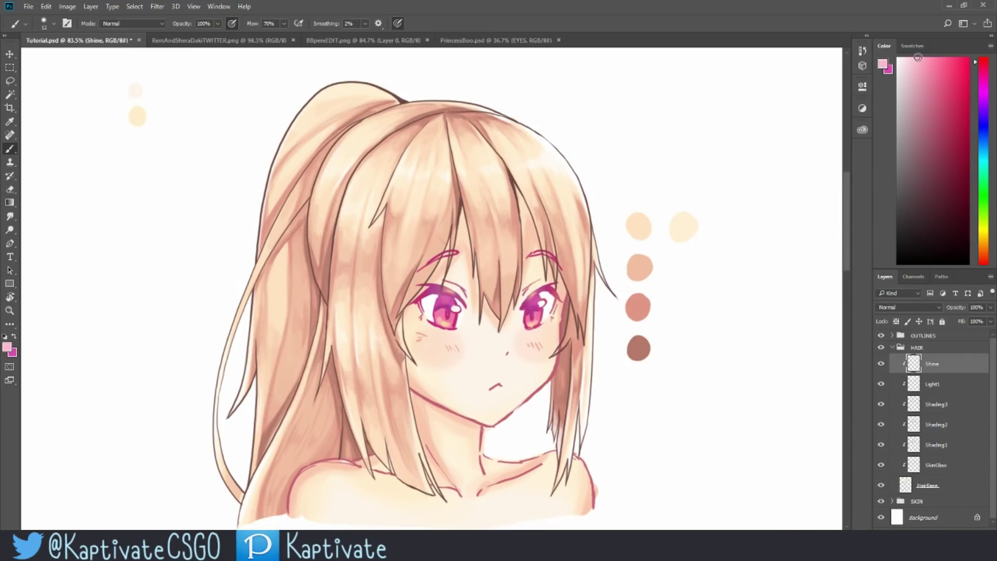
pyautogui.moveTo(930, 56); pyautogui.dragTo(930, 58)
pyautogui.moveTo(537, 153)
pyautogui.mouseDown()
pyautogui.moveTo(544, 184)
pyautogui.moveTo(569, 195)
pyautogui.mouseUp()
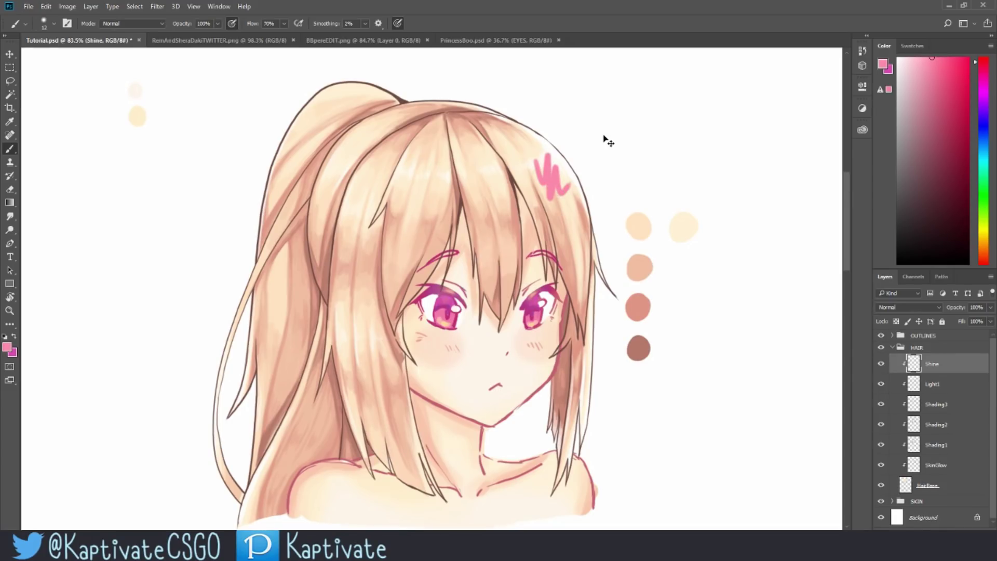
pyautogui.hotkey('ctrl', 'z')
# Choose a pale pink and paint a thin rim of it along the ponytail's outer left edge and loose strands
pyautogui.click(921, 61)
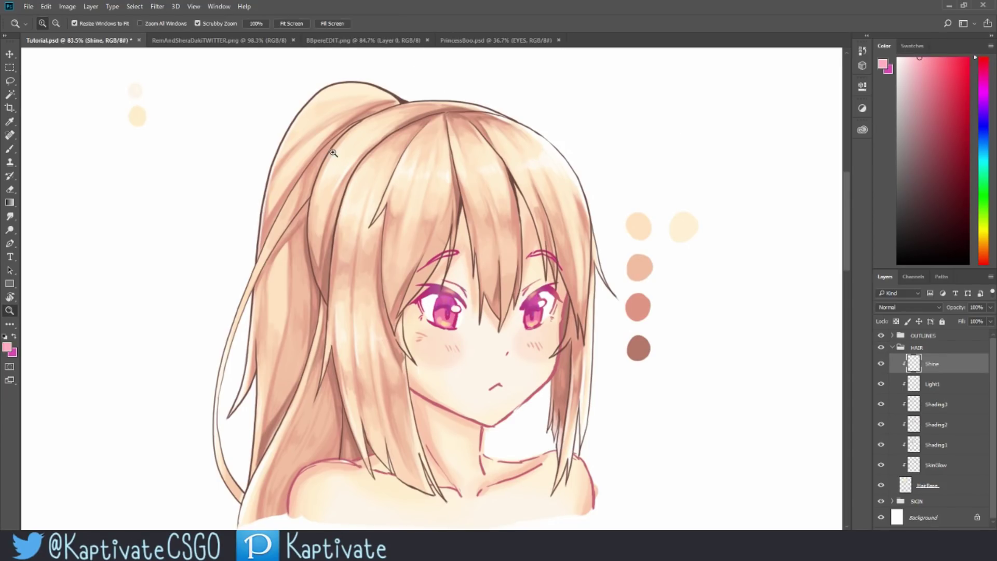
pyautogui.scroll(1, 350, 154)
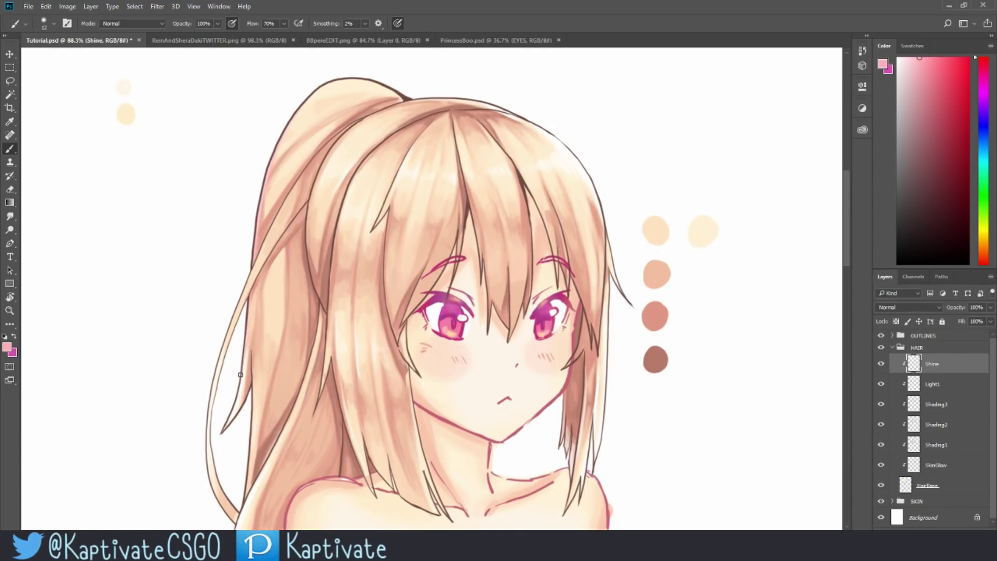
pyautogui.click(910, 57)
pyautogui.moveTo(256, 237)
pyautogui.mouseDown()
pyautogui.moveTo(351, 205)
pyautogui.moveTo(354, 249)
pyautogui.mouseUp()
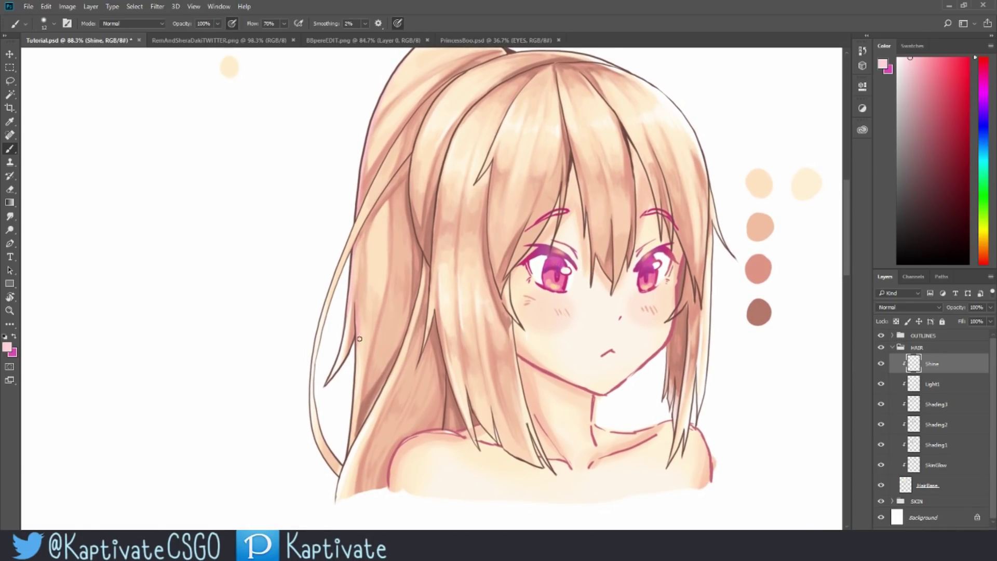
# Enlarge the brush to about 23 px and glaze soft pale pink along the edges of the side locks and ponytail
pyautogui.rightClick(390, 304)
pyautogui.moveTo(460, 323); pyautogui.dragTo(470, 323)
pyautogui.press('Return')
pyautogui.moveTo(413, 221)
pyautogui.mouseDown()
pyautogui.moveTo(424, 257)
pyautogui.moveTo(433, 230)
pyautogui.mouseUp()
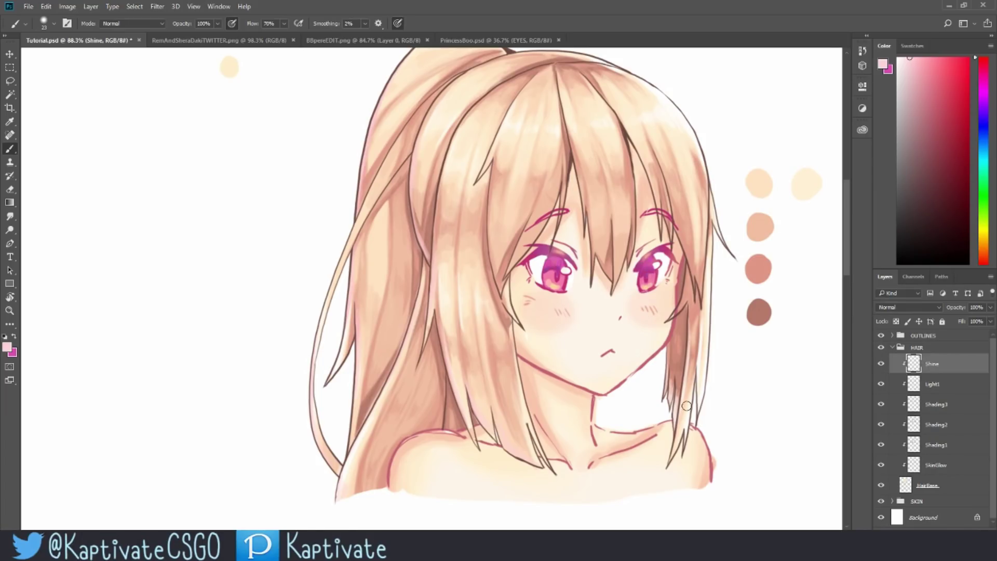
# Examine the white and pink shine across the whole hairstyle from different viewing distances
pyautogui.scroll(2, 417, 131)
pyautogui.hscroll(2, 418, 132)
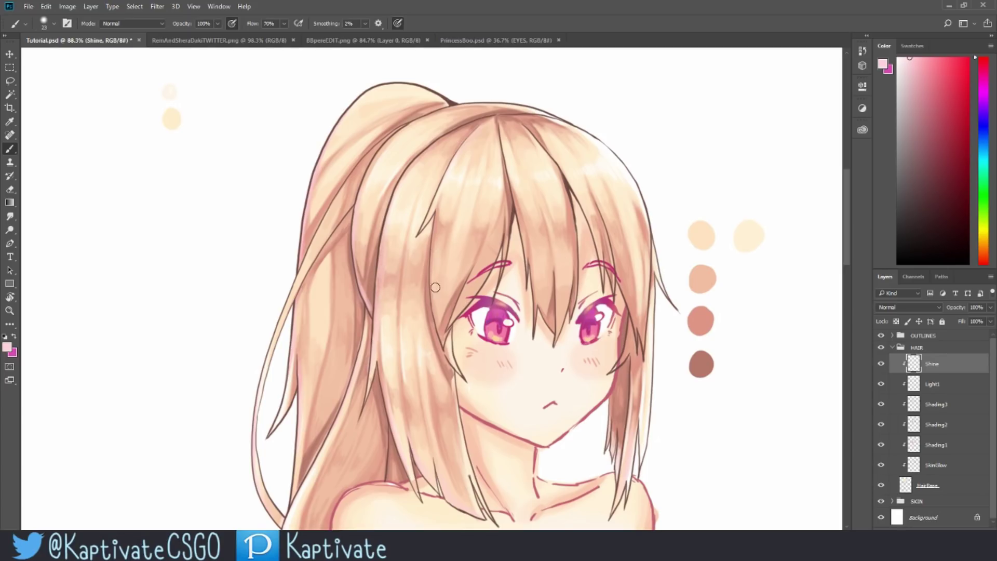
pyautogui.scroll(-3, 681, 271)
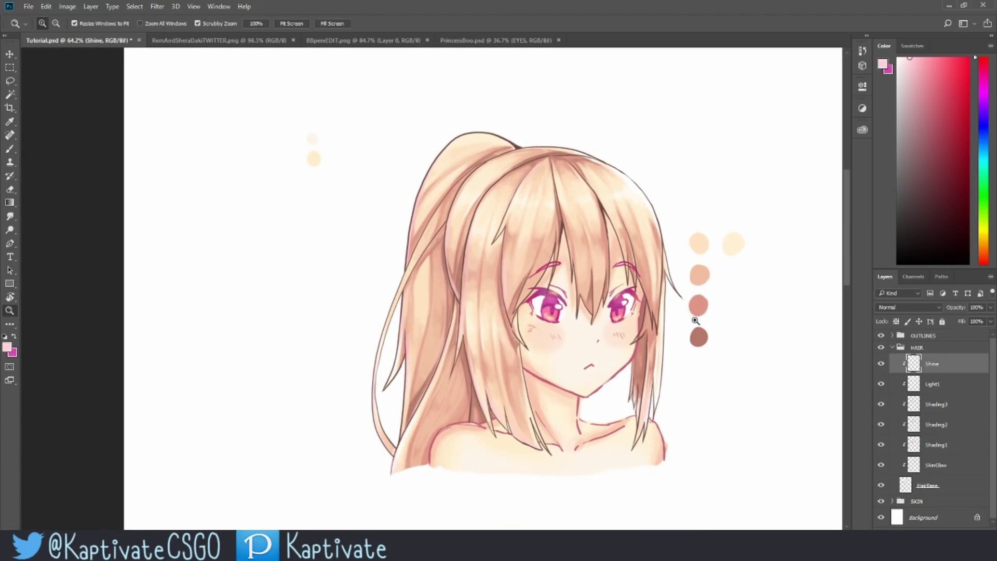
pyautogui.scroll(3, 466, 179)
pyautogui.press('z')
pyautogui.scroll(-2, 615, 348)
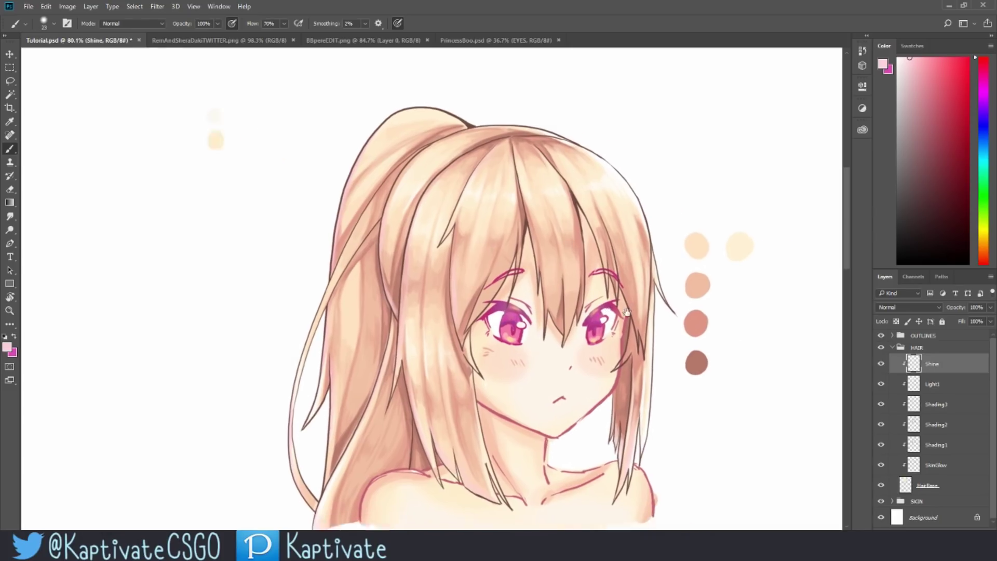
pyautogui.scroll(2, 615, 348)
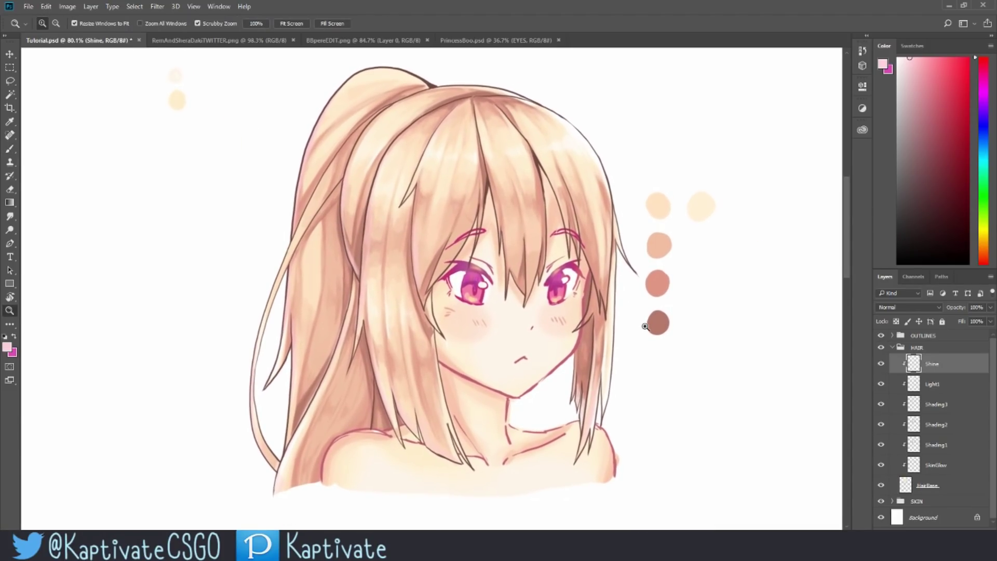
pyautogui.press('b')
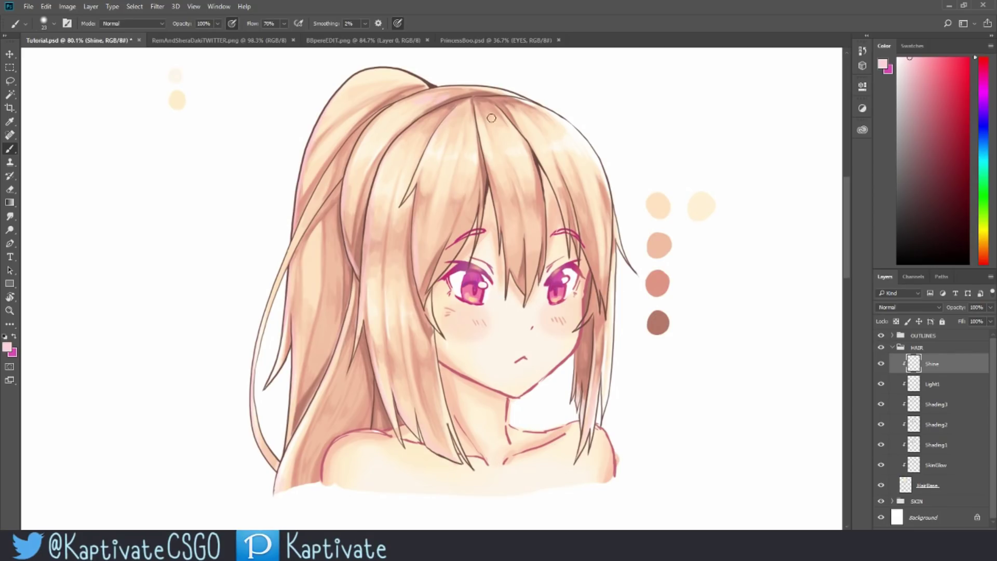
pyautogui.keyDown('alt'); pyautogui.click(753, 86); pyautogui.keyUp('alt')
pyautogui.scroll(-1, 636, 289)
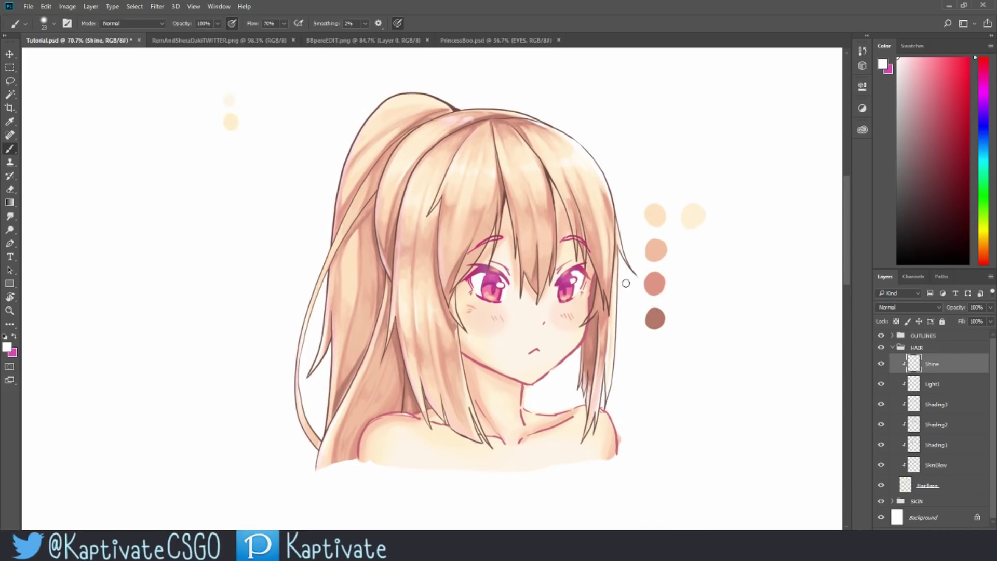
pyautogui.press('z')
pyautogui.scroll(3, 641, 240)
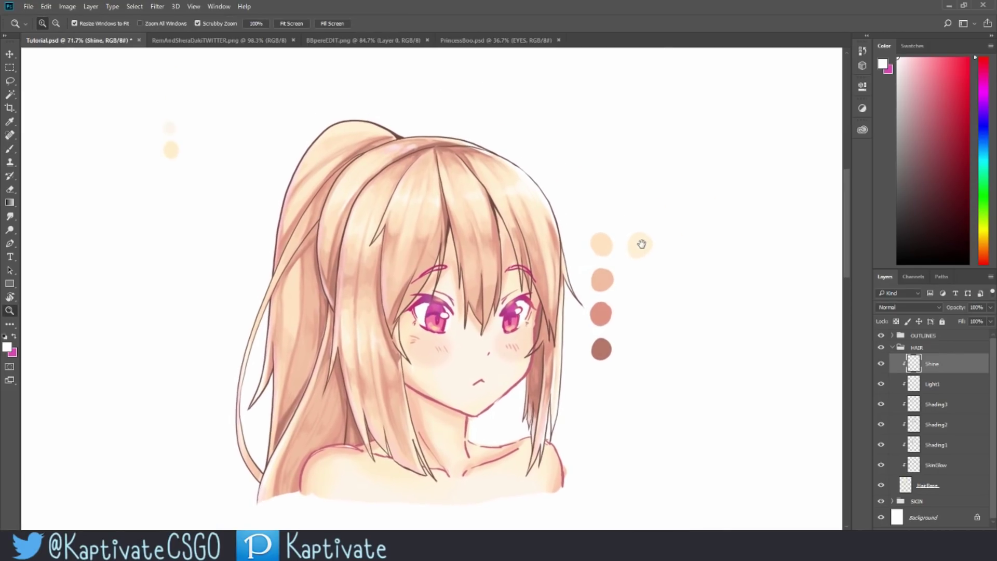
pyautogui.scroll(-1, 649, 286)
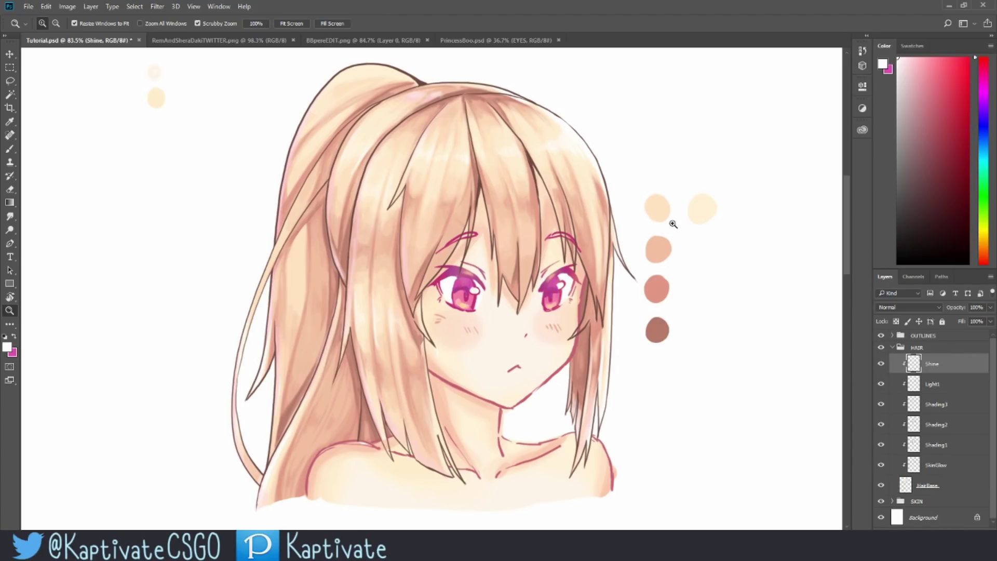
# Lasso the ponytail and its loose strands behind the side lock, following the side lock's edge and the shoulder line
pyautogui.press('l')
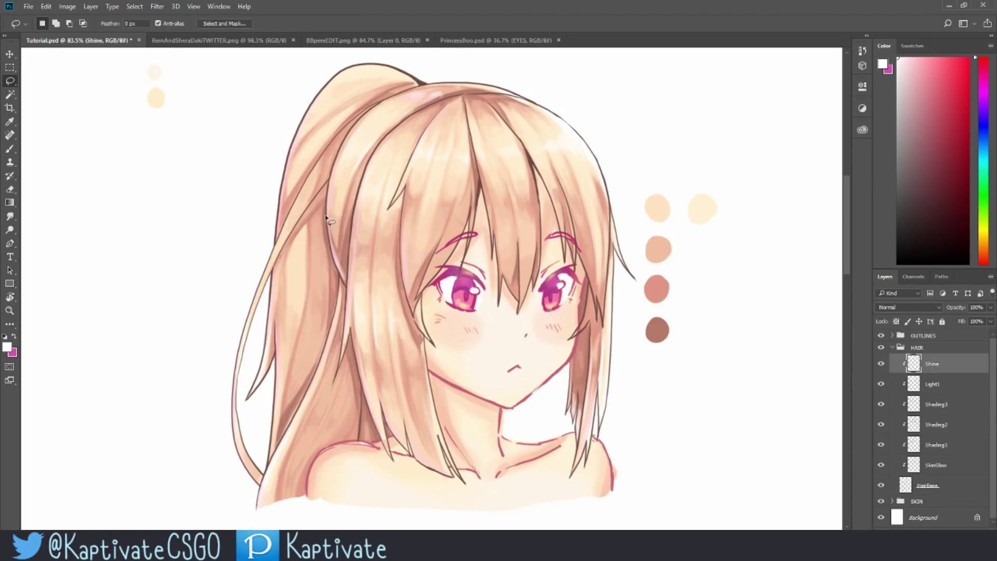
pyautogui.moveTo(326, 199)
pyautogui.mouseDown()
pyautogui.moveTo(309, 167)
pyautogui.moveTo(224, 248)
pyautogui.moveTo(190, 461)
pyautogui.moveTo(263, 522)
pyautogui.moveTo(301, 509)
pyautogui.moveTo(309, 468)
pyautogui.moveTo(333, 446)
pyautogui.moveTo(380, 445)
pyautogui.moveTo(385, 456)
pyautogui.moveTo(351, 332)
pyautogui.moveTo(336, 377)
pyautogui.moveTo(346, 286)
pyautogui.moveTo(326, 229)
pyautogui.mouseUp()
pyautogui.press('shift')
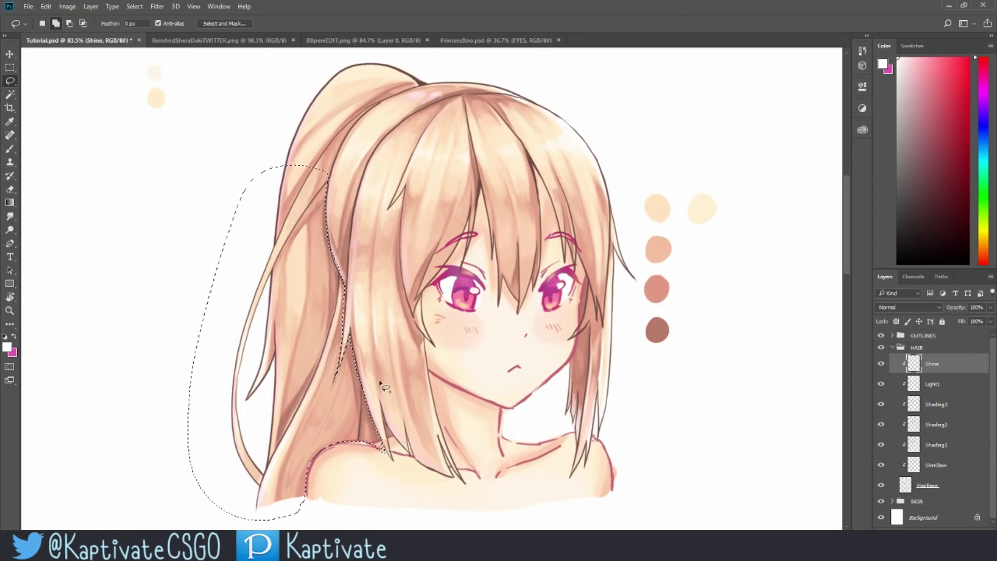
pyautogui.moveTo(329, 184)
pyautogui.mouseDown()
pyautogui.moveTo(341, 161)
pyautogui.moveTo(278, 127)
pyautogui.moveTo(250, 182)
pyautogui.mouseUp()
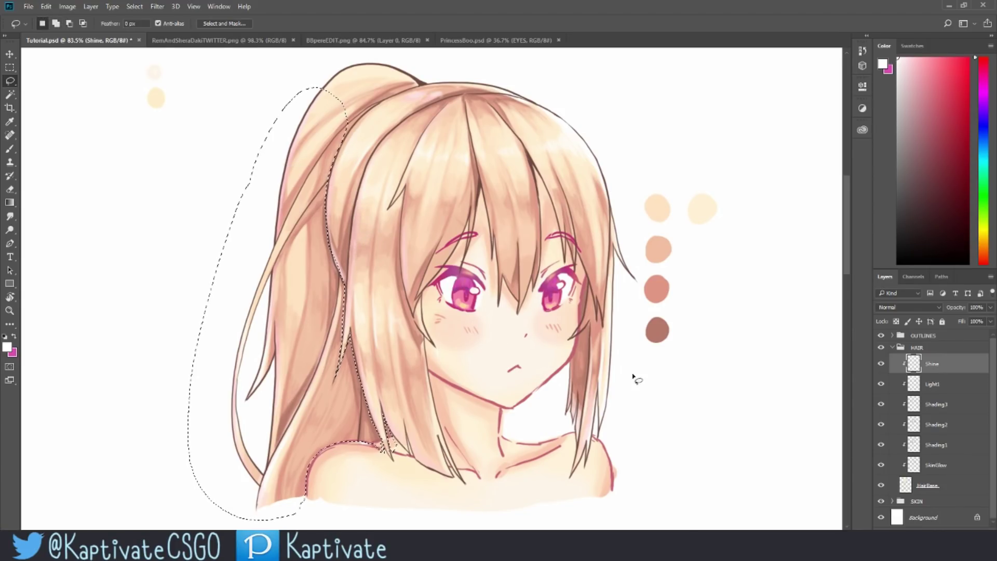
pyautogui.scroll(-1, 630, 374)
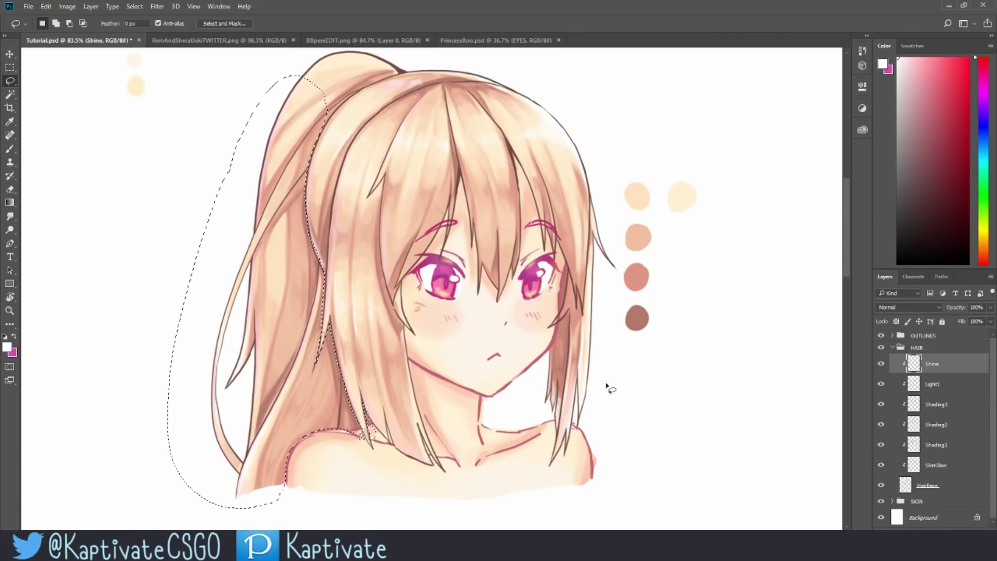
# Choose a pale lavender and create a new layer named Depth above the Shine layer
pyautogui.click(985, 87)
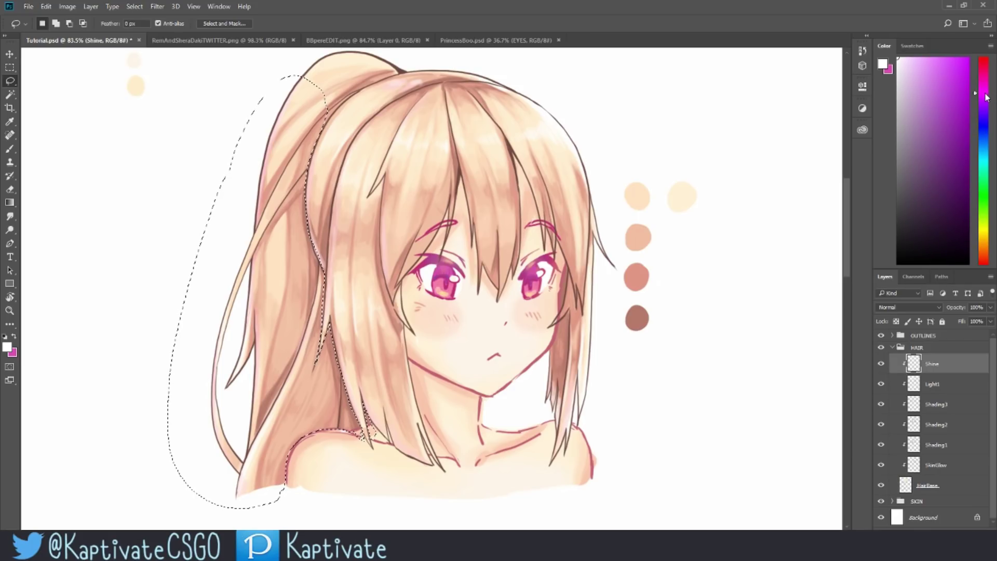
pyautogui.moveTo(908, 72); pyautogui.dragTo(920, 62)
pyautogui.hotkey('ctrl', 'shift', 'n')
pyautogui.write('Depth')
pyautogui.press('Return')
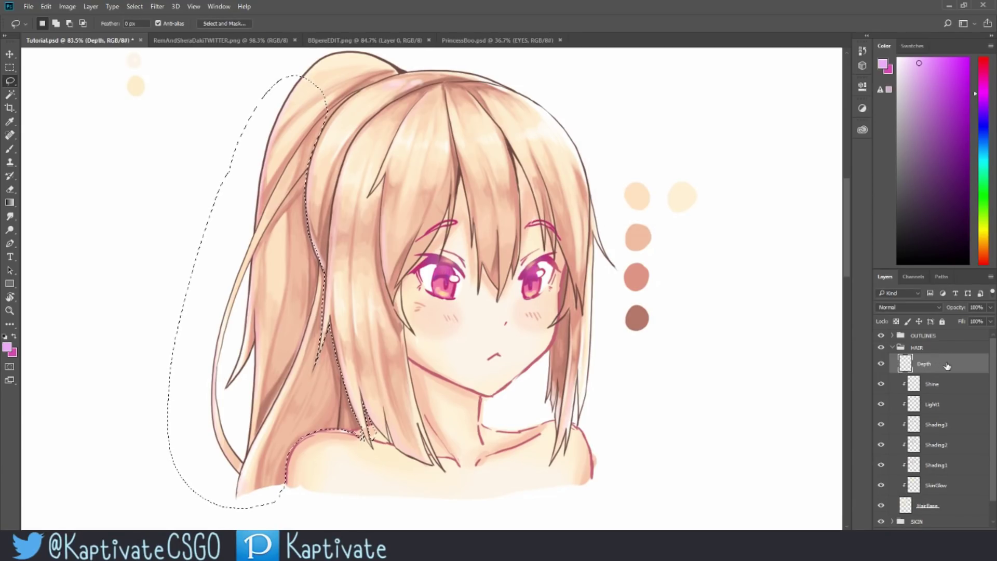
pyautogui.click(923, 307)
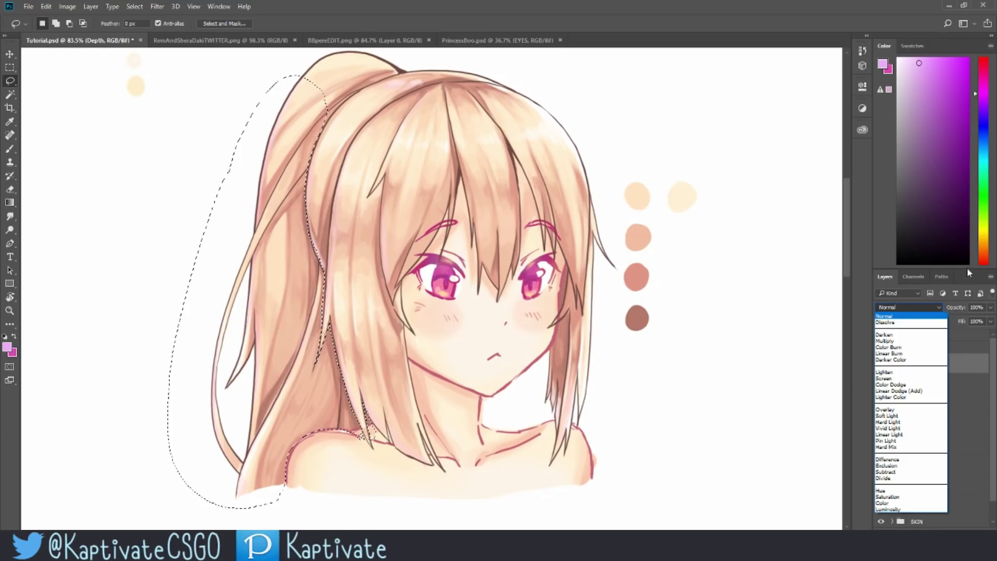
pyautogui.click(890, 316)
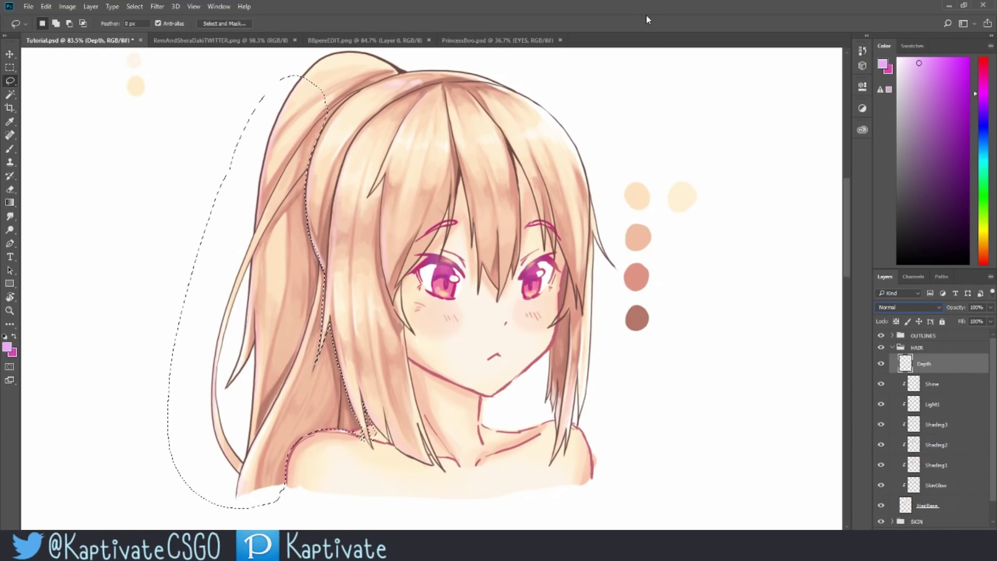
pyautogui.rightClick(428, 256)
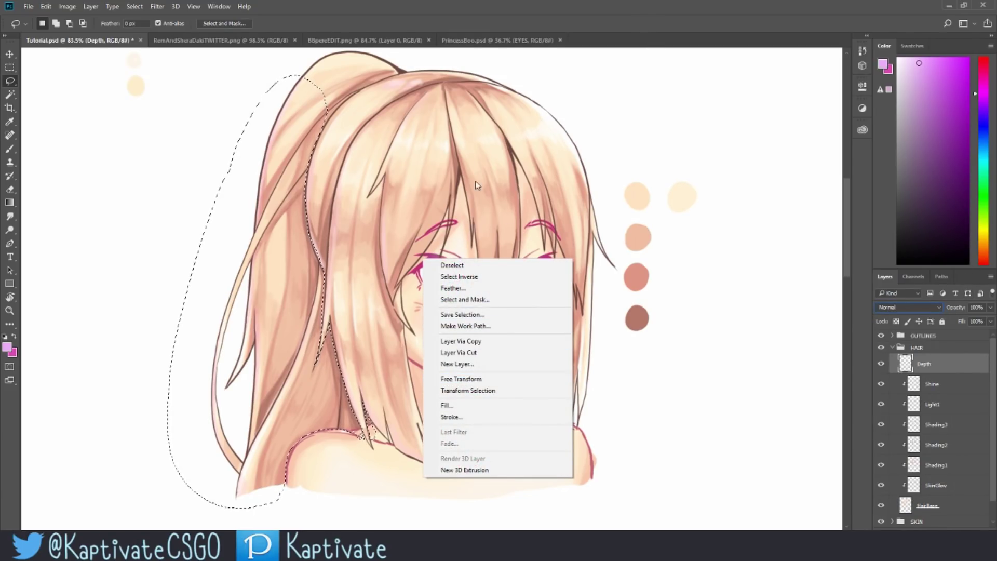
pyautogui.click(367, 6)
pyautogui.rightClick(380, 158)
pyautogui.press('Escape')
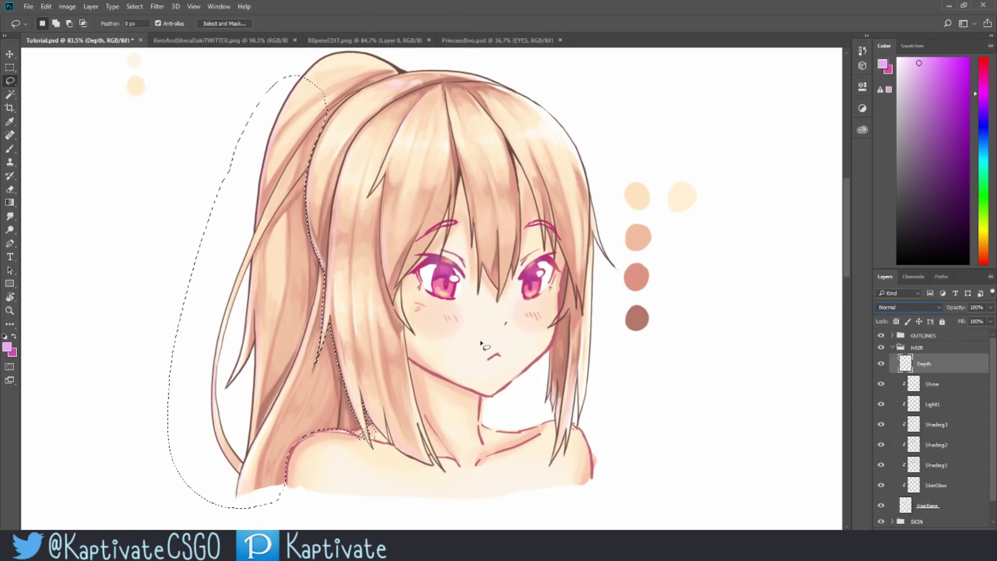
pyautogui.click(726, 367)
pyautogui.hotkey('ctrl', 'z')
# Enlarge the brush to 354 px and glaze soft lavender over the selected ponytail, mainly along its inner side behind the side lock
pyautogui.press('b')
pyautogui.rightClick(601, 307)
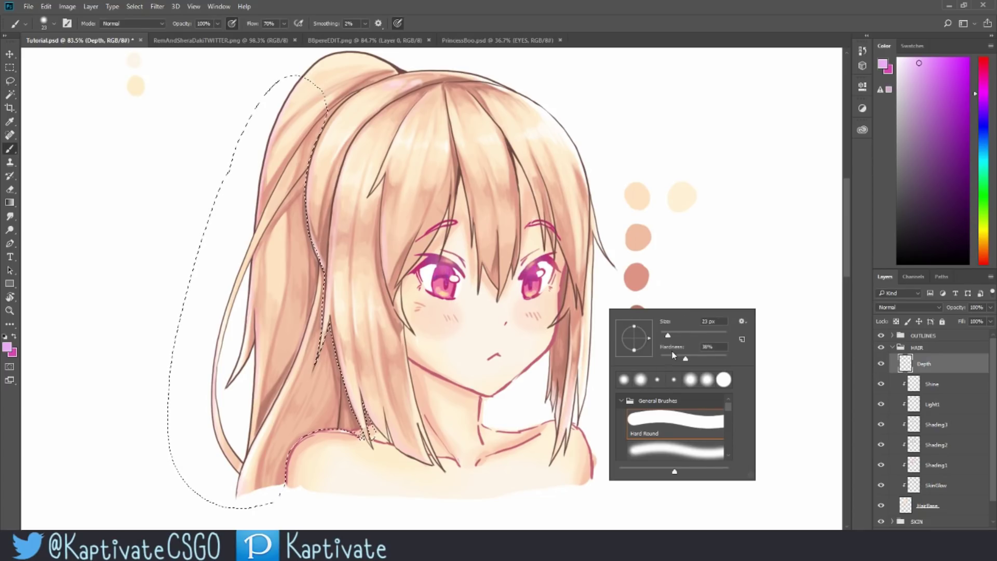
pyautogui.click(710, 321)
pyautogui.write('354')
pyautogui.press('Return')
pyautogui.press('Return')
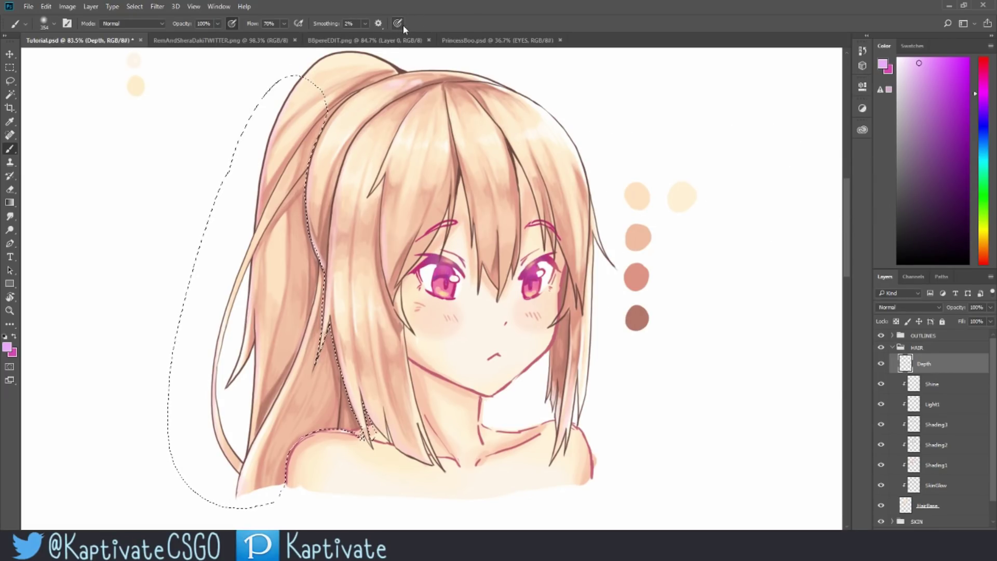
pyautogui.moveTo(319, 145)
pyautogui.mouseDown()
pyautogui.moveTo(338, 184)
pyautogui.moveTo(367, 401)
pyautogui.mouseUp()
pyautogui.hotkey('ctrl', 'z')
pyautogui.moveTo(373, 438)
pyautogui.mouseDown()
pyautogui.moveTo(323, 411)
pyautogui.moveTo(312, 447)
pyautogui.mouseUp()
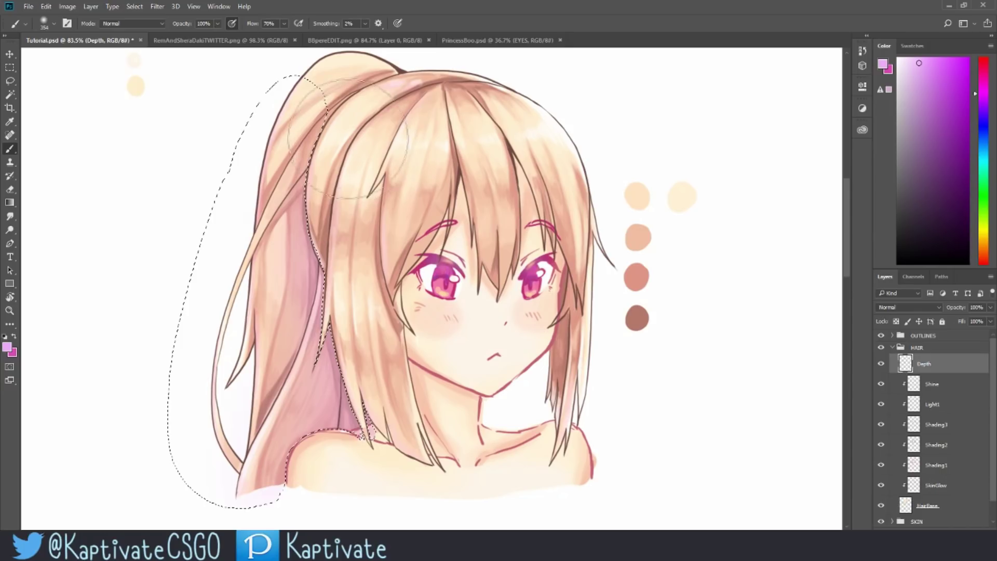
# Choose a light blue and glaze it softly over the ponytail's lower end and outer loose strand
pyautogui.press('l')
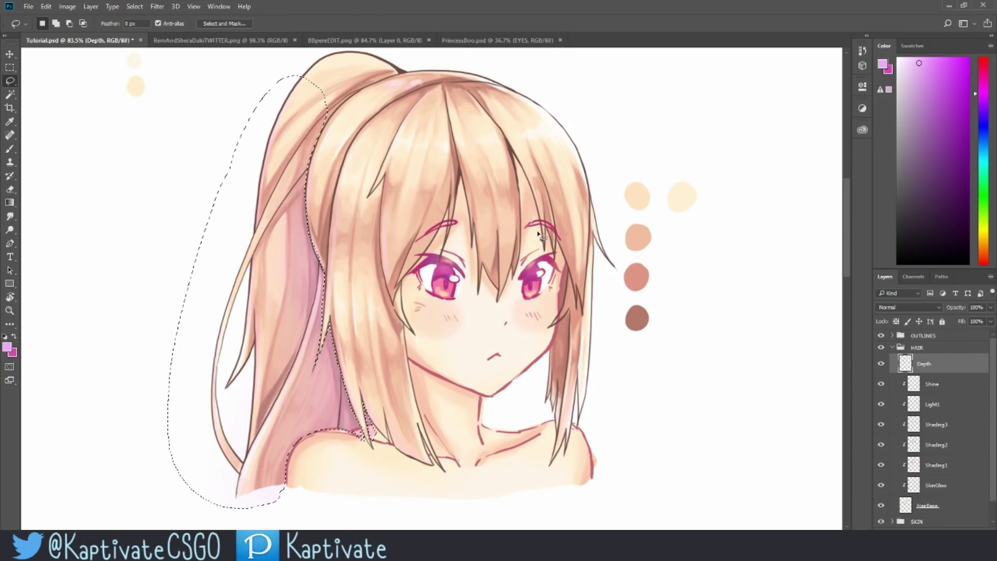
pyautogui.press('b')
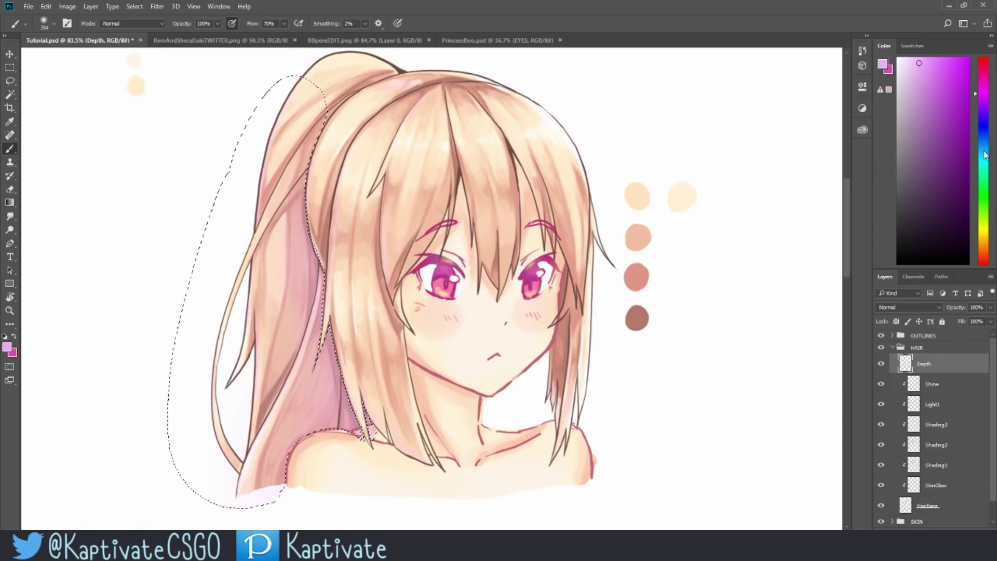
pyautogui.moveTo(988, 162); pyautogui.dragTo(981, 143)
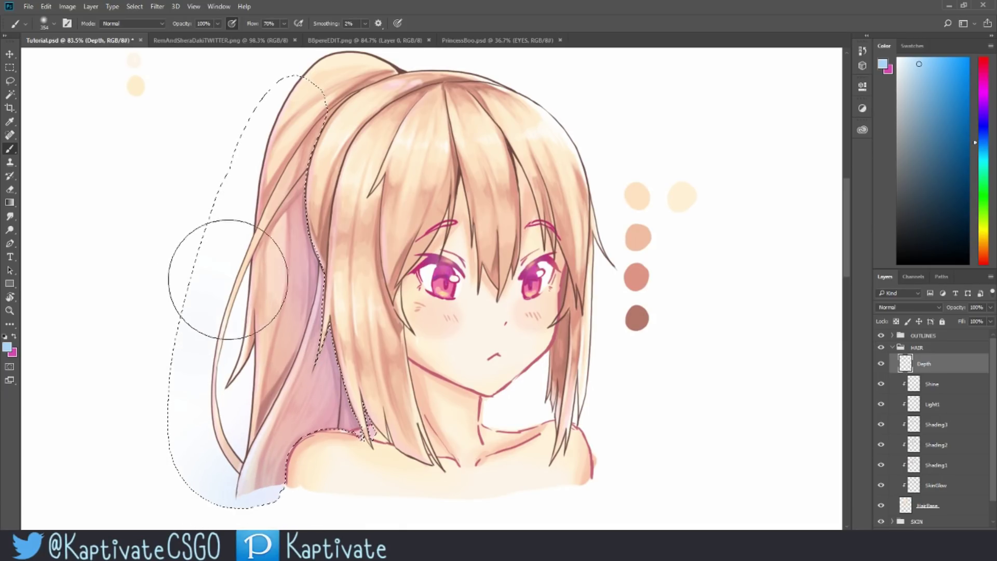
# Clip the Depth layer to the hair layers below and clear the ponytail selection
pyautogui.keyDown('alt'); pyautogui.click(938, 369); pyautogui.keyUp('alt')
pyautogui.moveTo(646, 322); pyautogui.dragTo(623, 288)
pyautogui.hotkey('ctrl', 'd')
pyautogui.hotkey('ctrl', 'z')
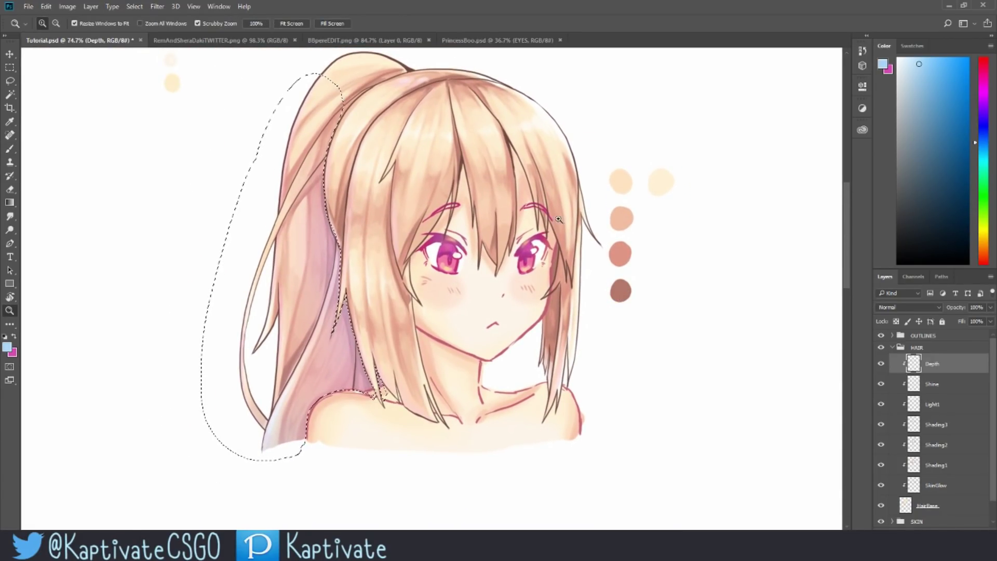
pyautogui.press('b')
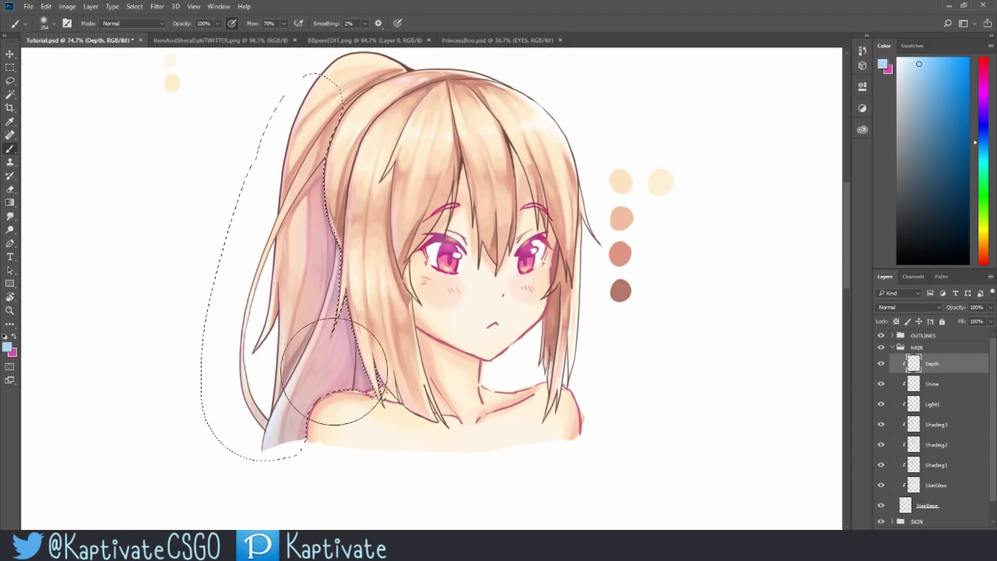
pyautogui.press('l')
pyautogui.hotkey('ctrl', 'd')
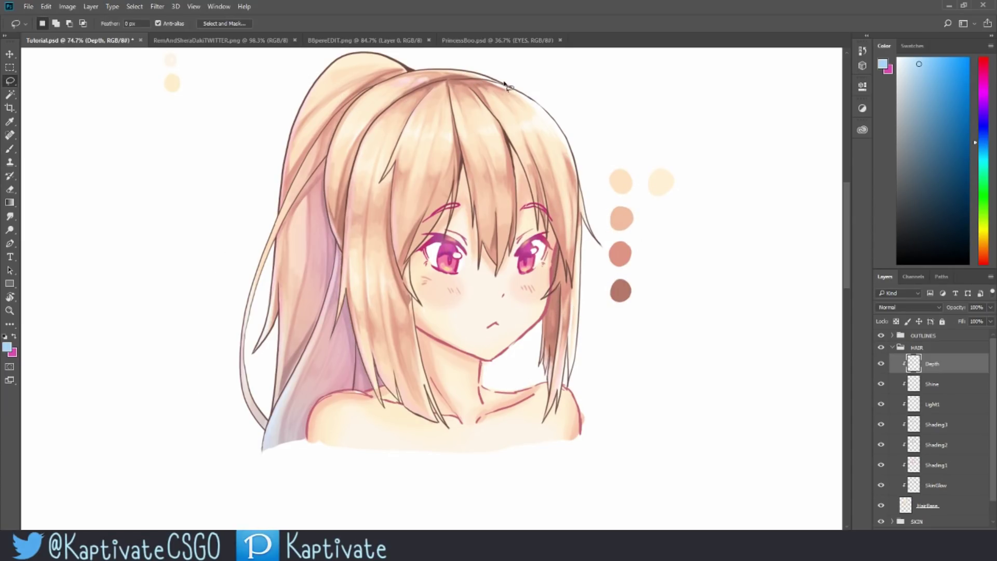
# Lasso the hair section running from the crown down behind the side lock and glaze soft lavender over it
pyautogui.moveTo(498, 85)
pyautogui.mouseDown()
pyautogui.moveTo(421, 90)
pyautogui.moveTo(331, 160)
pyautogui.moveTo(350, 109)
pyautogui.moveTo(398, 76)
pyautogui.moveTo(438, 65)
pyautogui.moveTo(524, 83)
pyautogui.mouseUp()
pyautogui.moveTo(394, 82)
pyautogui.mouseDown()
pyautogui.moveTo(335, 146)
pyautogui.moveTo(330, 218)
pyautogui.moveTo(346, 255)
pyautogui.moveTo(347, 187)
pyautogui.moveTo(346, 210)
pyautogui.moveTo(358, 166)
pyautogui.moveTo(421, 83)
pyautogui.mouseUp()
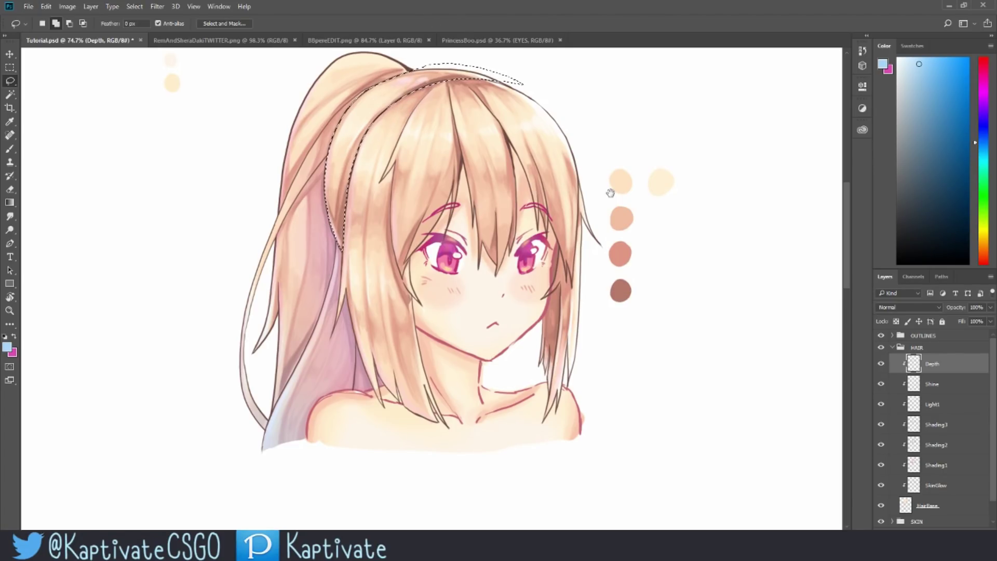
pyautogui.moveTo(342, 288); pyautogui.dragTo(302, 357)
pyautogui.press('b')
pyautogui.moveTo(987, 103); pyautogui.dragTo(987, 93)
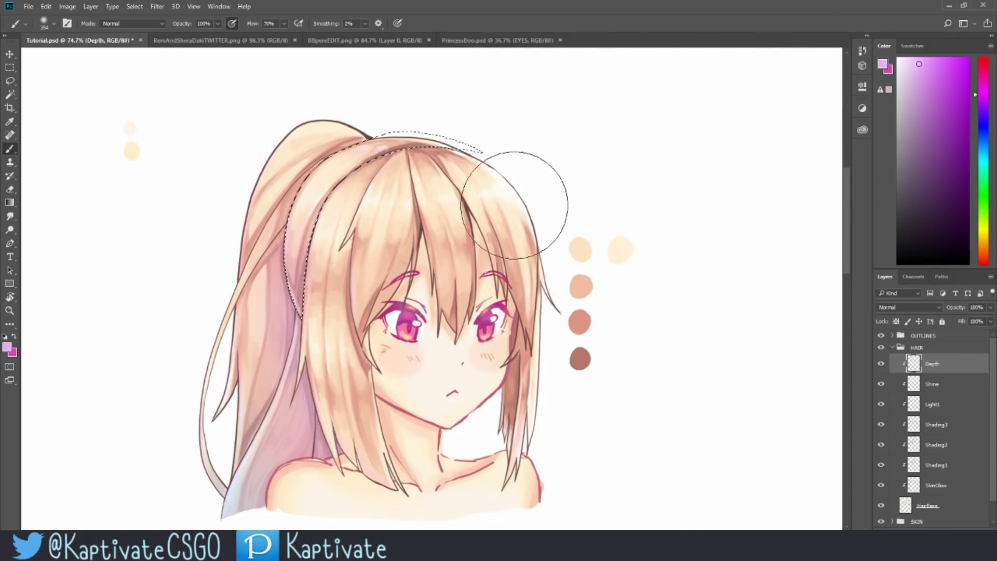
pyautogui.hotkey('ctrl', 'd')
# Create a new layer named Misc above the Depth layer
pyautogui.moveTo(565, 340)
pyautogui.mouseDown()
pyautogui.moveTo(534, 334)
pyautogui.moveTo(654, 322)
pyautogui.moveTo(672, 334)
pyautogui.mouseUp()
pyautogui.press('m')
pyautogui.press('z')
pyautogui.click(670, 335)
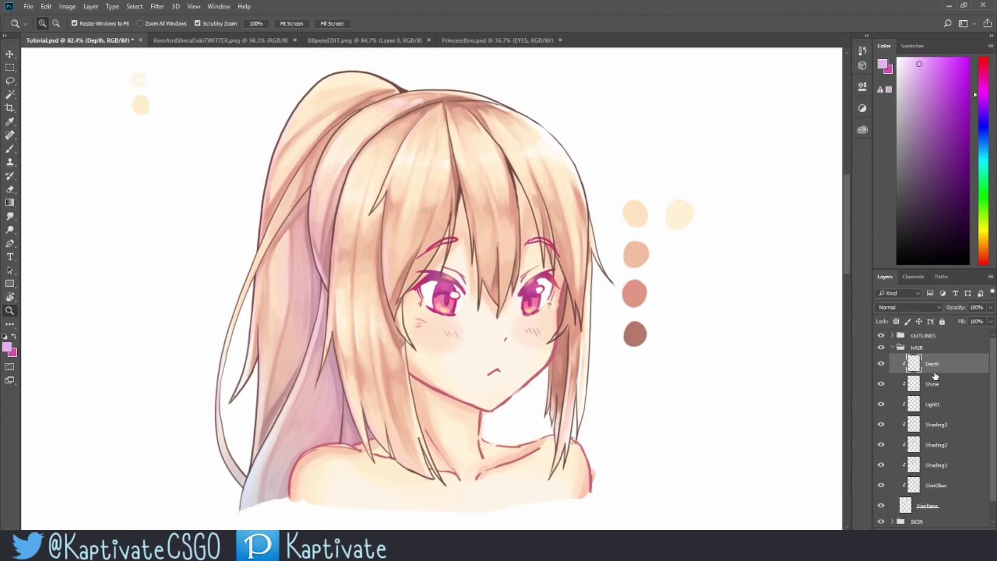
pyautogui.hotkey('ctrl', 'shift', 'n')
pyautogui.write('Misc')
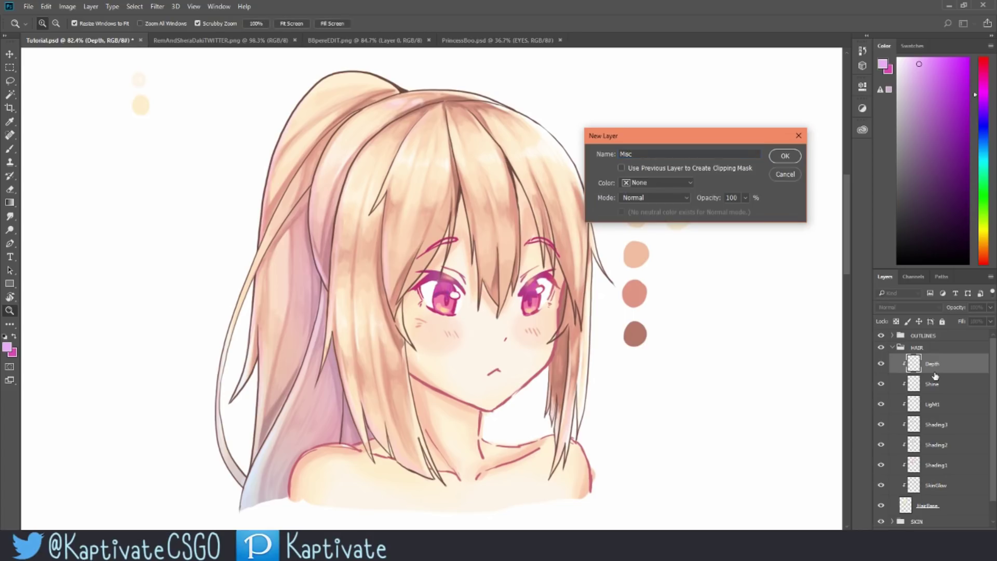
pyautogui.press('Return')
# Sample a pale cream from the hair and paint thin stray strands beside the ponytail and far side lock with a 23 px brush
pyautogui.press('b')
pyautogui.keyDown('alt'); pyautogui.click(487, 130); pyautogui.keyUp('alt')
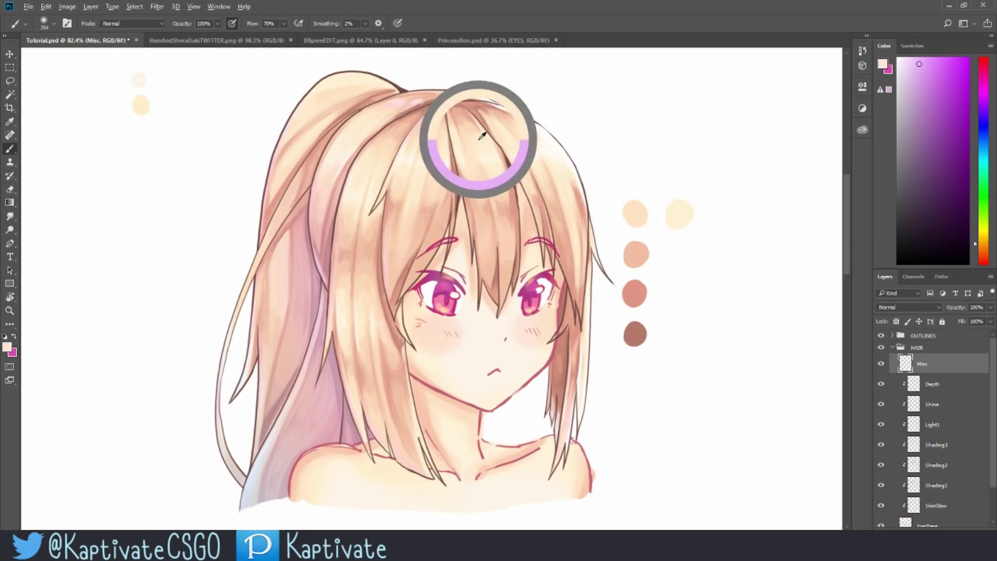
pyautogui.rightClick(535, 170)
pyautogui.click(592, 195)
pyautogui.click(552, 139)
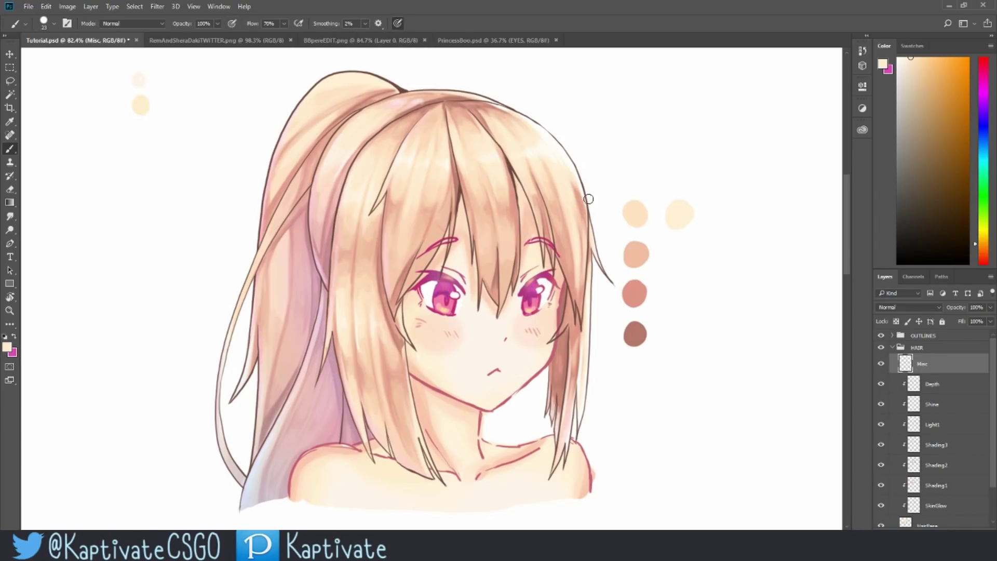
pyautogui.moveTo(605, 280); pyautogui.dragTo(590, 439)
pyautogui.hotkey('ctrl', 'z')
pyautogui.moveTo(597, 281); pyautogui.dragTo(589, 395)
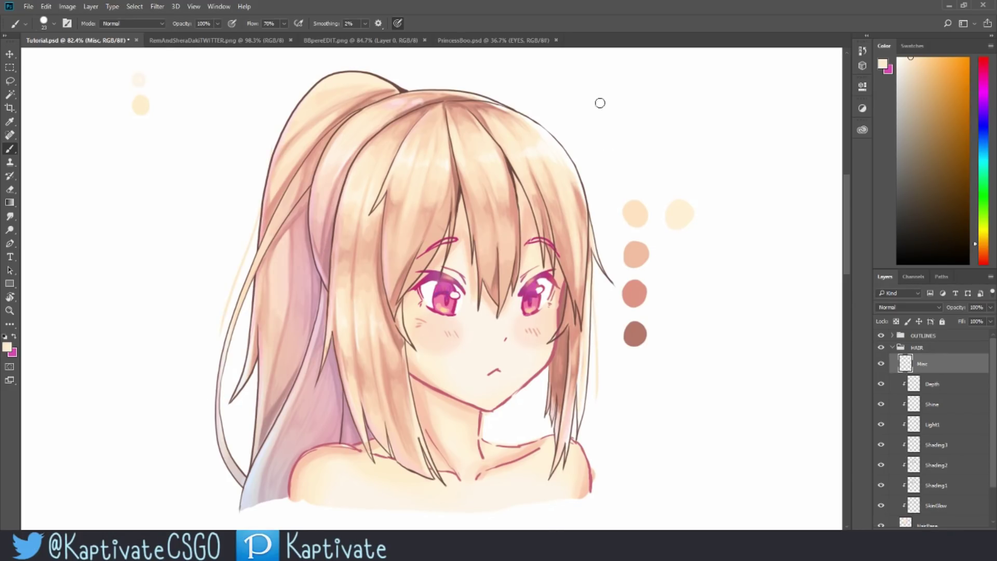
pyautogui.moveTo(254, 371); pyautogui.dragTo(244, 462)
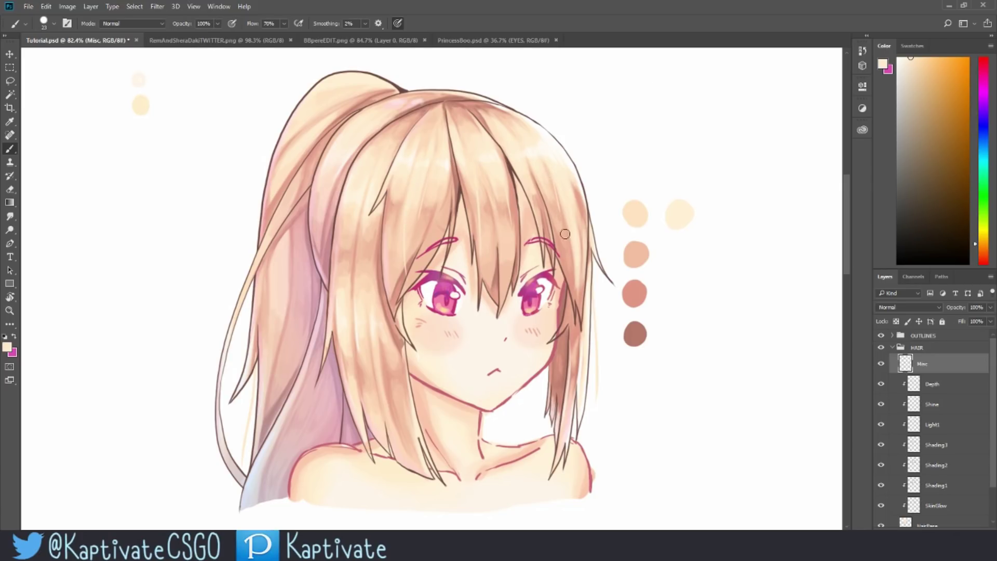
pyautogui.press('z')
pyautogui.scroll(-3, 649, 229)
pyautogui.click(675, 308)
pyautogui.moveTo(529, 354); pyautogui.dragTo(560, 363)
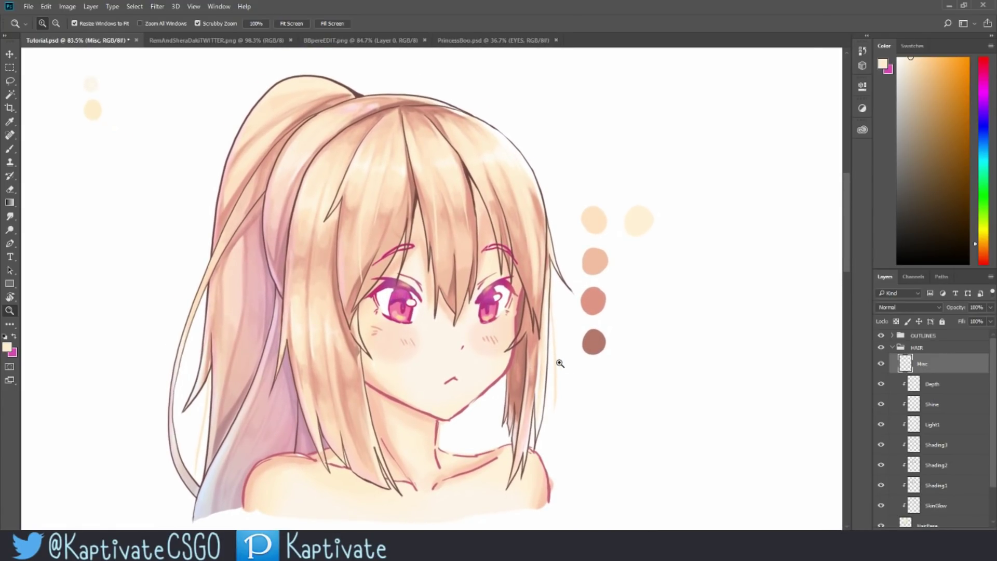